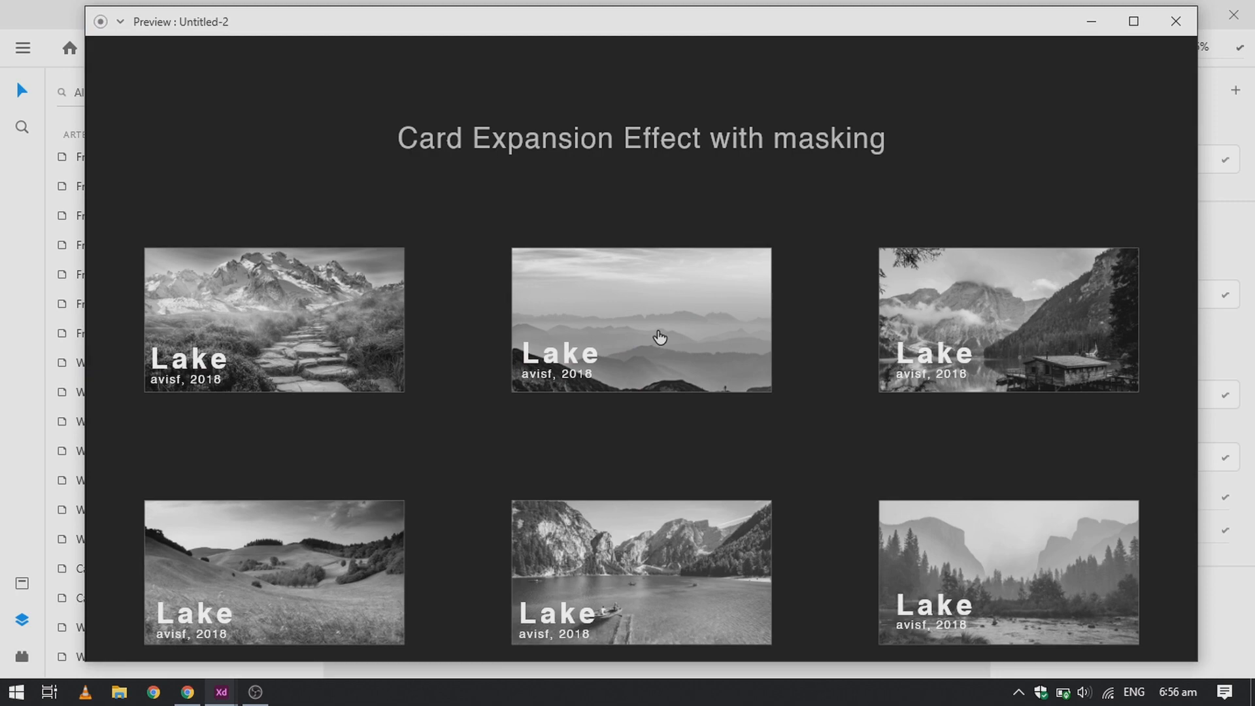
- Preview the card expansion effect by opening the upper-middle card, and close the preview window
{"action": "left_click", "coordinate": [659, 334]}
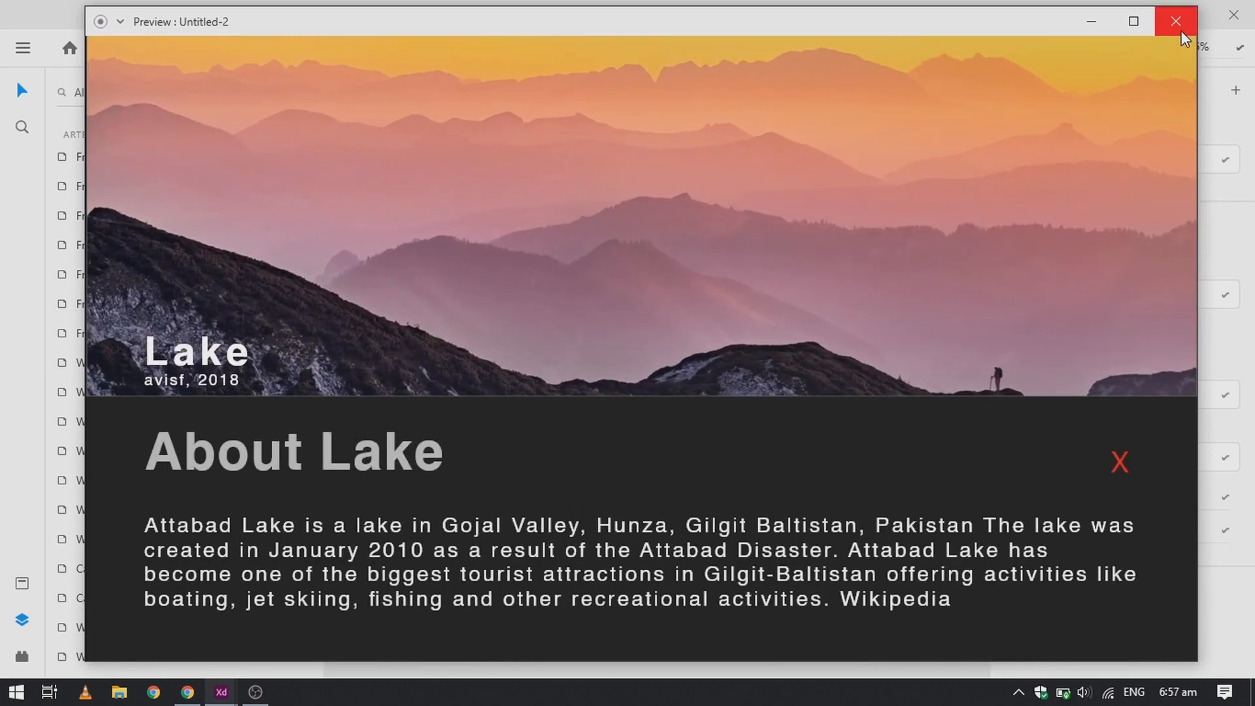
{"action": "left_click", "coordinate": [1176, 21]}
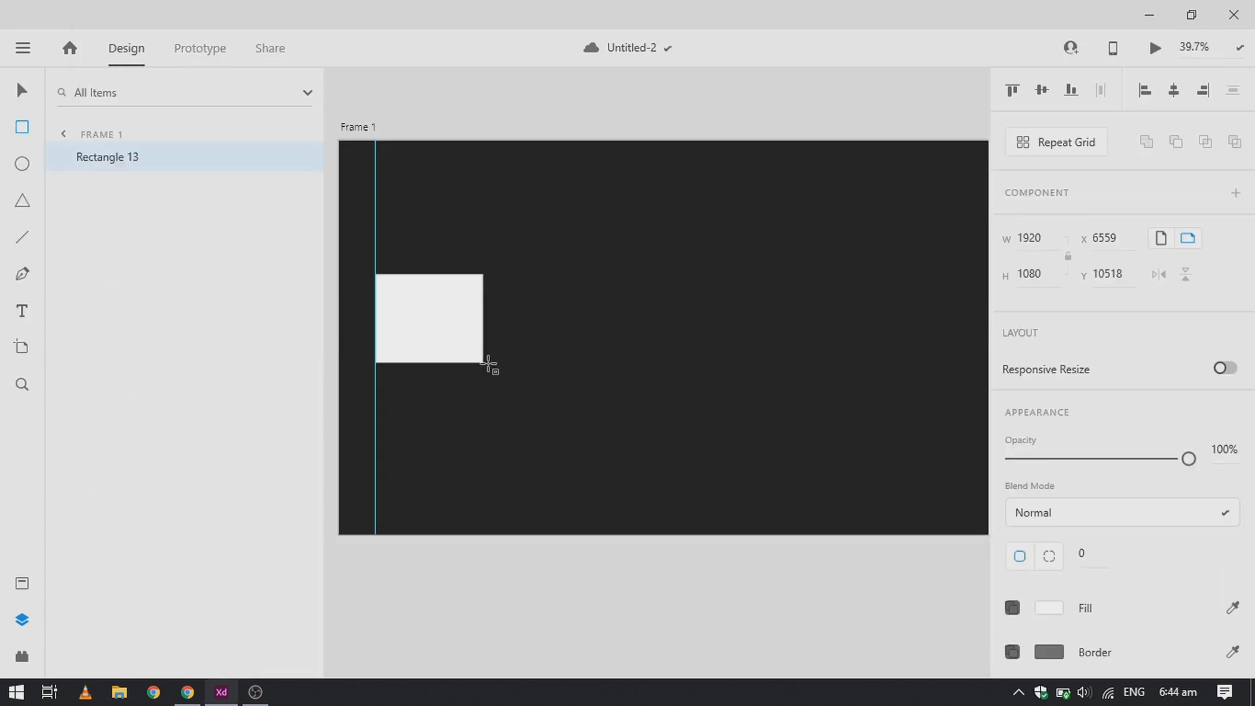
- Draw a rectangle against the left guide of Frame 1 and size it 450 wide by 250 high
{"action": "left_click_drag", "start_coordinate": [488, 365], "coordinate": [510, 365]}
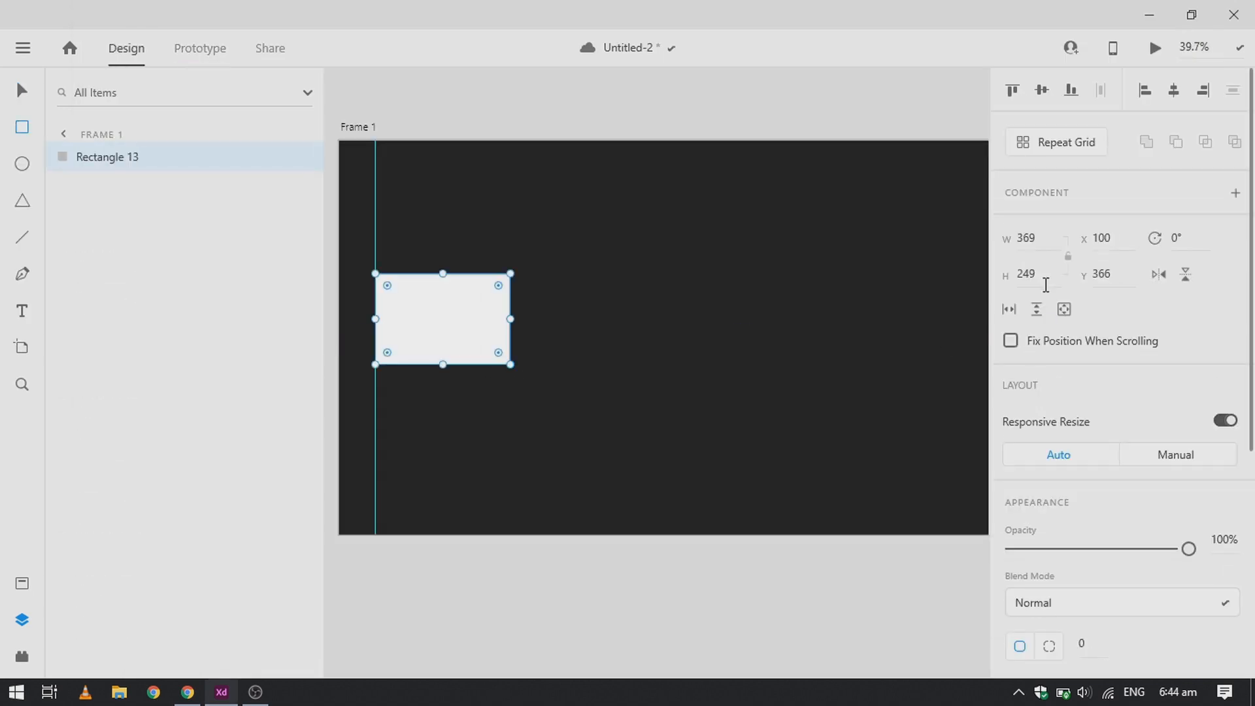
{"action": "left_click", "coordinate": [1046, 282]}
{"action": "type", "text": "250"}
{"action": "key", "text": "Return"}
{"action": "type", "text": "450"}
{"action": "key", "text": "Return"}
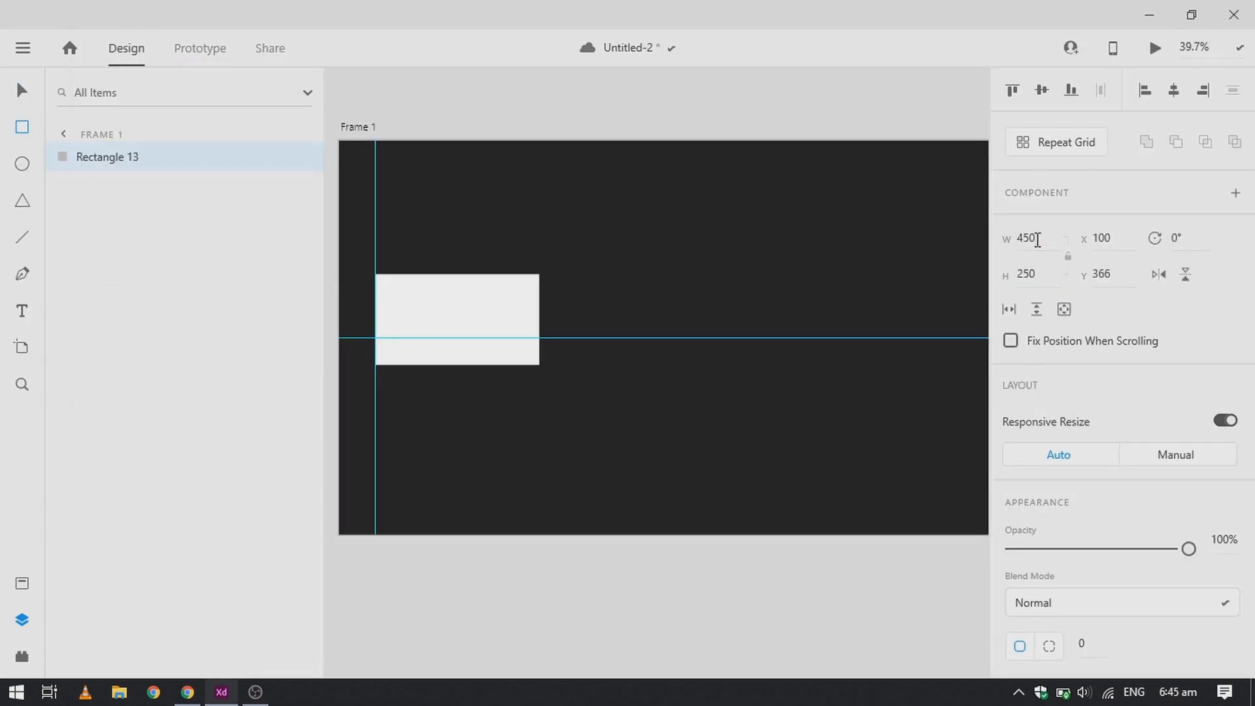
- Turn the rectangle into a horizontal repeat grid and widen the gaps until the third card's edge meets the right guide
{"action": "key", "text": "v"}
{"action": "left_click", "coordinate": [1075, 152]}
{"action": "left_click_drag", "start_coordinate": [539, 319], "coordinate": [891, 356]}
{"action": "scroll", "coordinate": [893, 364], "scroll_direction": "right", "scroll_amount": 2}
{"action": "left_click_drag", "start_coordinate": [590, 304], "coordinate": [703, 307]}
{"action": "scroll", "coordinate": [678, 283], "scroll_direction": "up", "scroll_amount": 5}
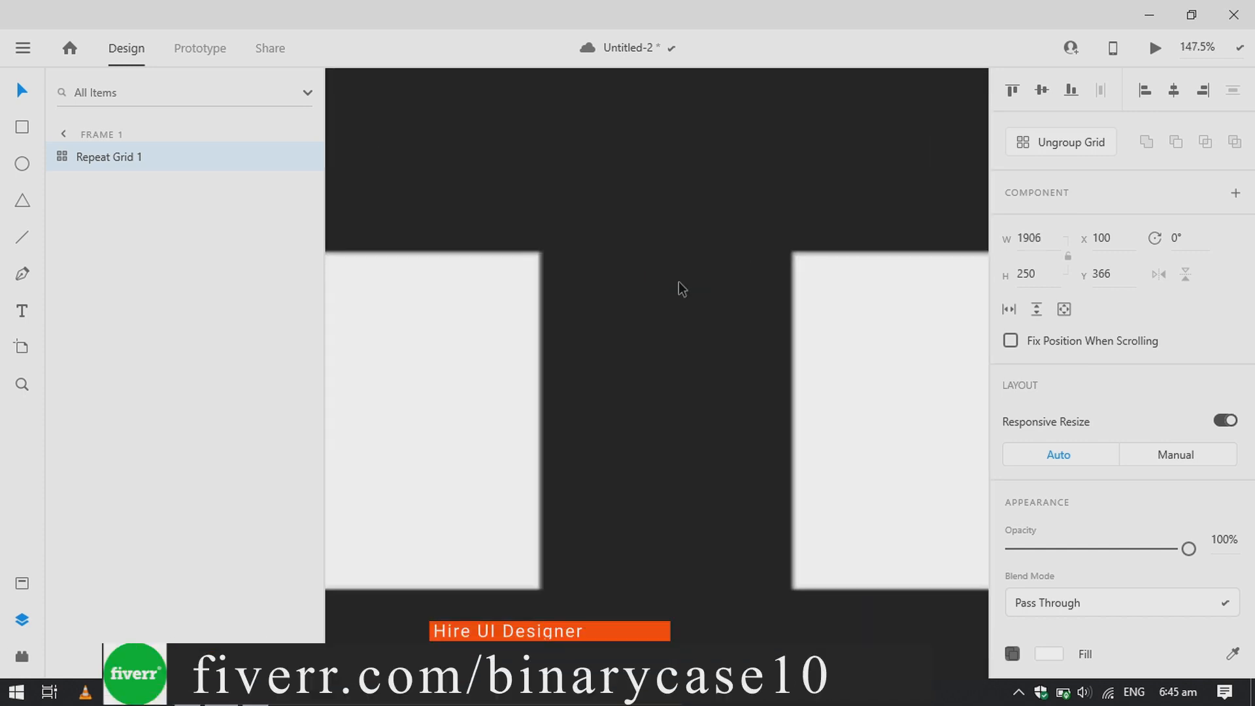
{"action": "scroll", "coordinate": [679, 299], "scroll_direction": "down", "scroll_amount": 7}
{"action": "scroll", "coordinate": [612, 357], "scroll_direction": "up", "scroll_amount": 1}
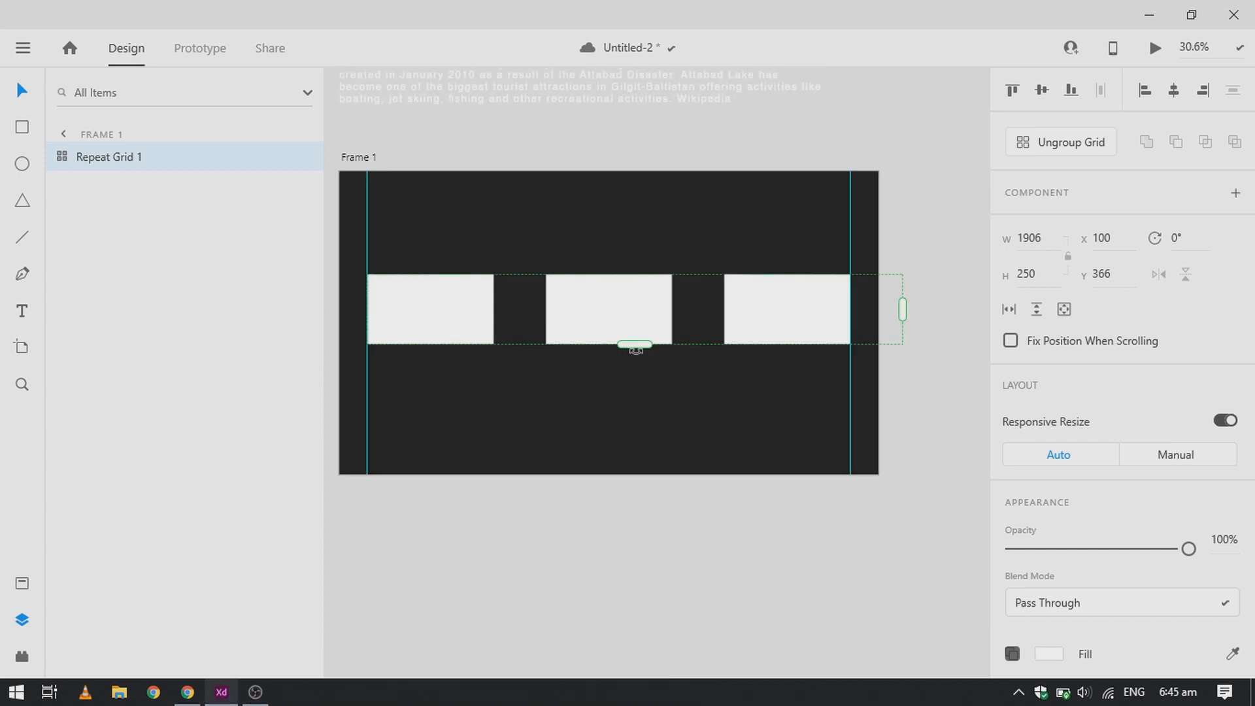
- Extend the repeat grid with a second row and adjust the row gap for an overall grid height of 702
{"action": "left_click_drag", "start_coordinate": [636, 347], "coordinate": [636, 426]}
{"action": "scroll", "coordinate": [638, 364], "scroll_direction": "up", "scroll_amount": 7}
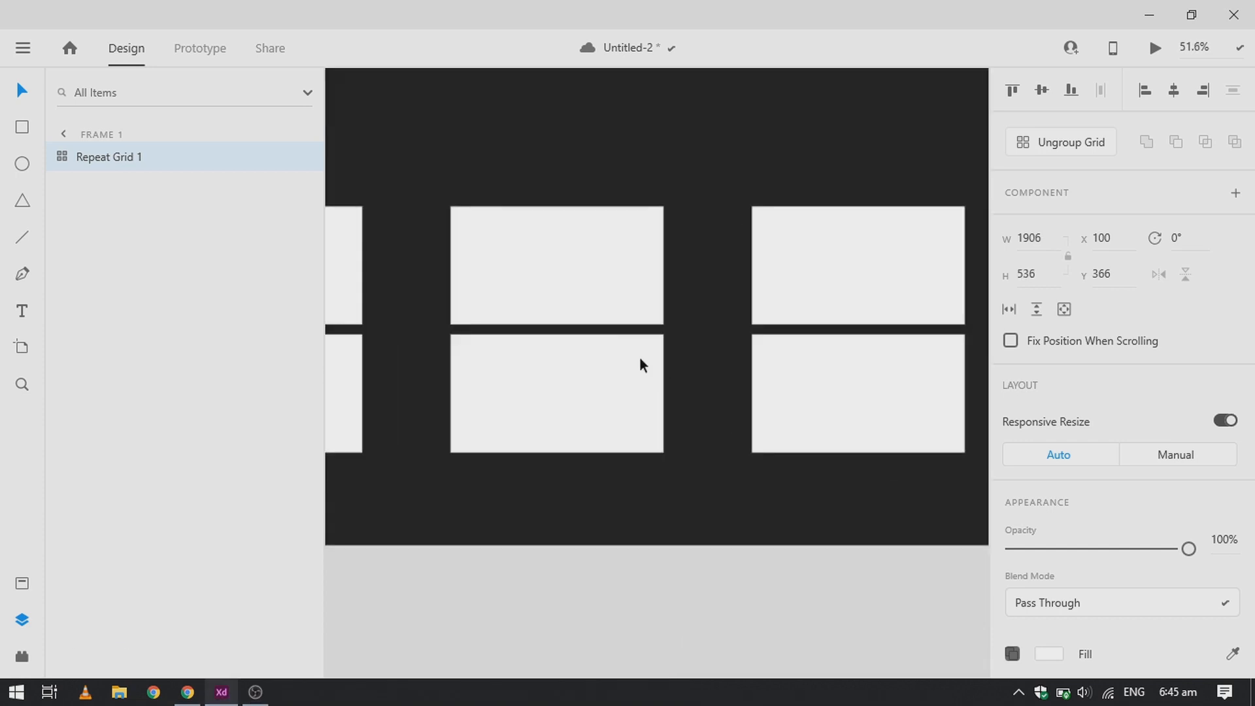
{"action": "left_click_drag", "start_coordinate": [630, 331], "coordinate": [637, 496]}
{"action": "scroll", "coordinate": [637, 493], "scroll_direction": "down", "scroll_amount": 4}
{"action": "left_click_drag", "start_coordinate": [757, 477], "coordinate": [756, 493]}
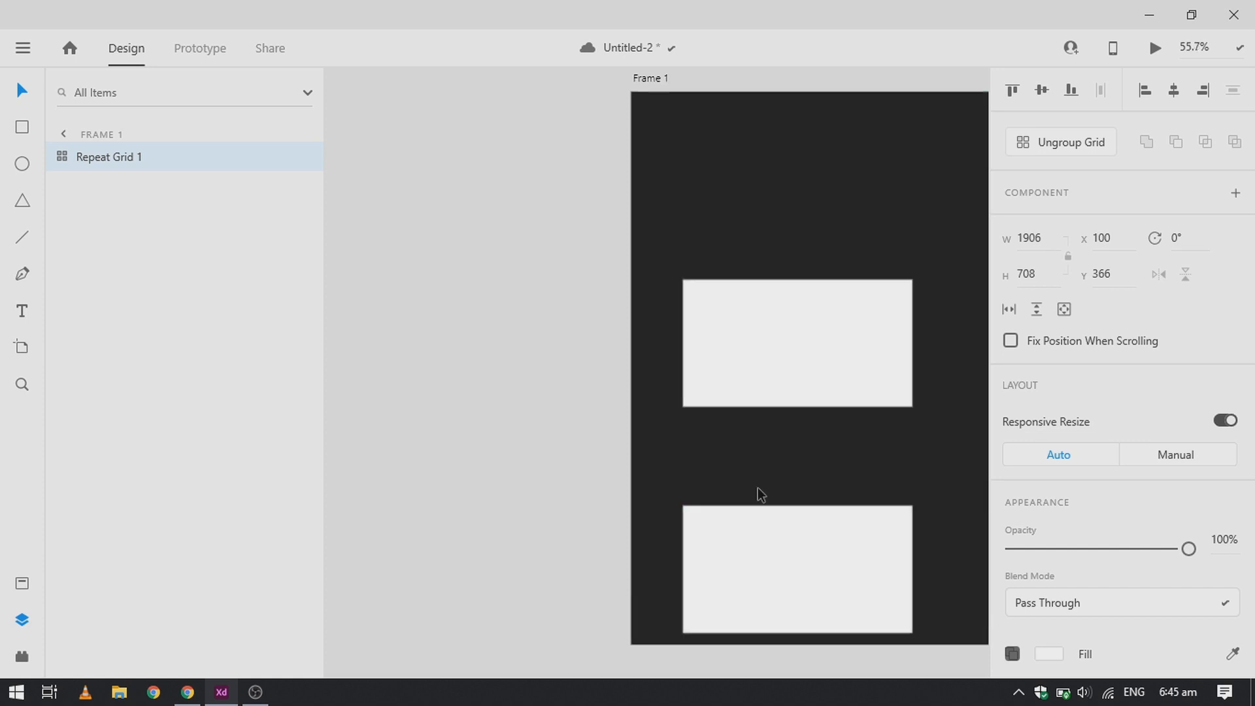
{"action": "scroll", "coordinate": [693, 454], "scroll_direction": "up", "scroll_amount": 5}
{"action": "left_click_drag", "start_coordinate": [692, 454], "coordinate": [696, 445]}
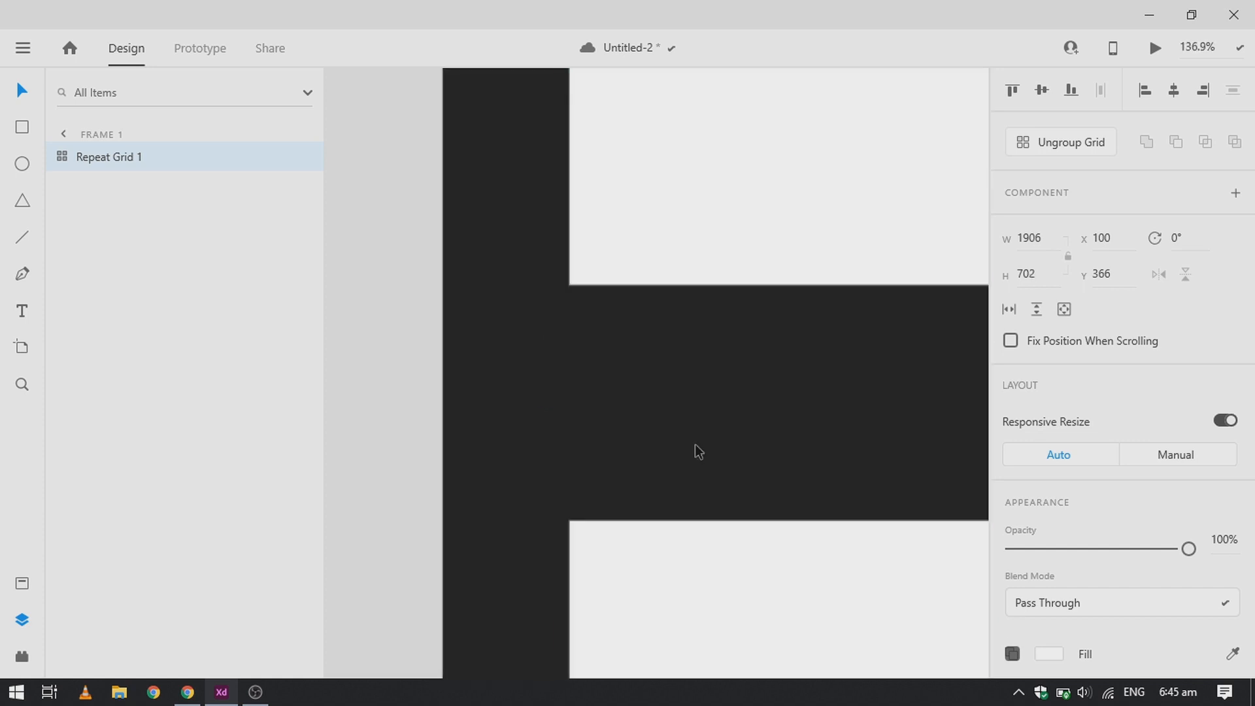
{"action": "scroll", "coordinate": [534, 417], "scroll_direction": "down", "scroll_amount": 5}
{"action": "scroll", "coordinate": [535, 417], "scroll_direction": "right", "scroll_amount": 3}
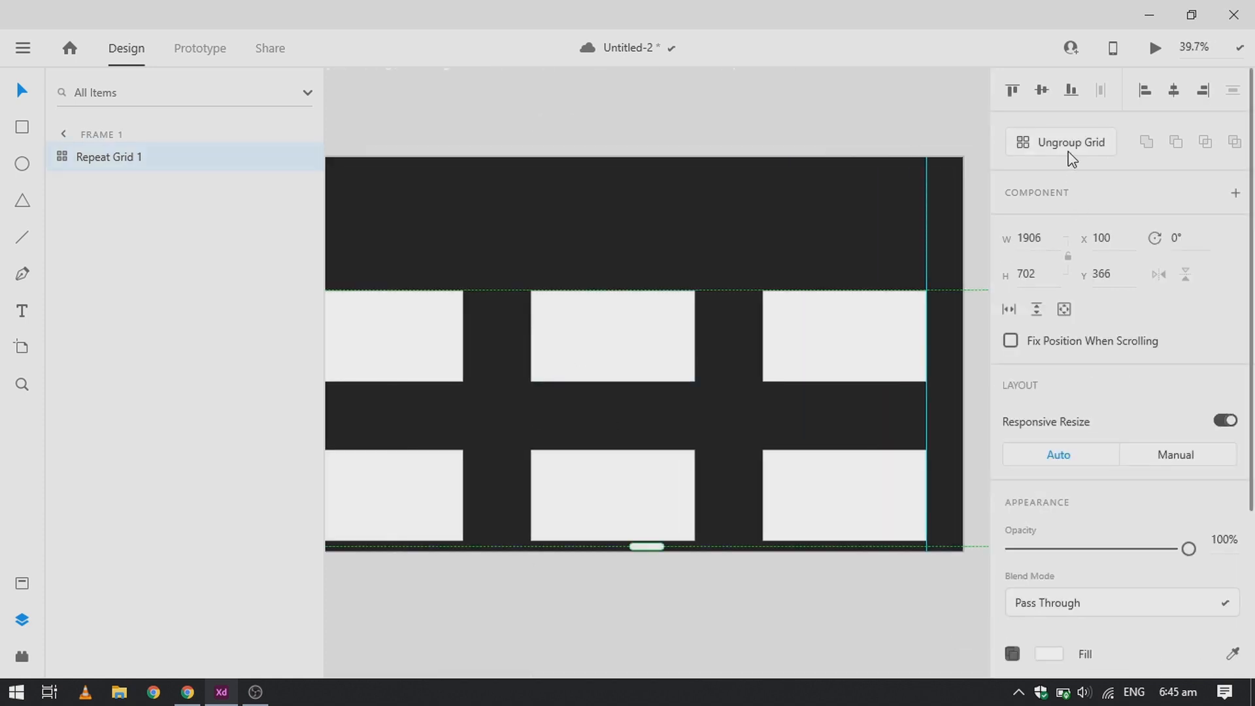
- Ungroup the repeat grid and delete the extra rectangles beyond the frame's right edge
{"action": "left_click", "coordinate": [1070, 145]}
{"action": "scroll", "coordinate": [845, 429], "scroll_direction": "left", "scroll_amount": 2}
{"action": "scroll", "coordinate": [844, 431], "scroll_direction": "down", "scroll_amount": 3}
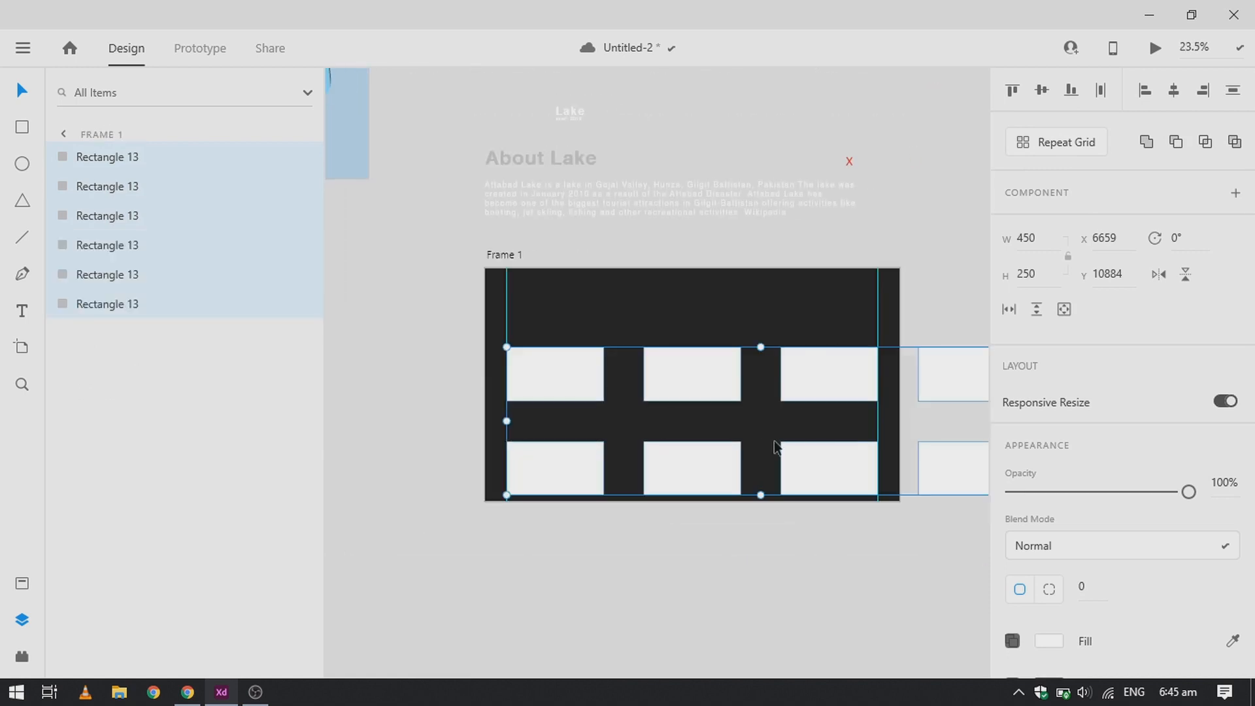
{"action": "scroll", "coordinate": [901, 530], "scroll_direction": "up", "scroll_amount": 2}
{"action": "left_click", "coordinate": [901, 530]}
{"action": "scroll", "coordinate": [901, 529], "scroll_direction": "right", "scroll_amount": 5}
{"action": "left_click_drag", "start_coordinate": [719, 329], "coordinate": [623, 481]}
{"action": "key", "text": "Delete"}
{"action": "scroll", "coordinate": [623, 481], "scroll_direction": "left", "scroll_amount": 3}
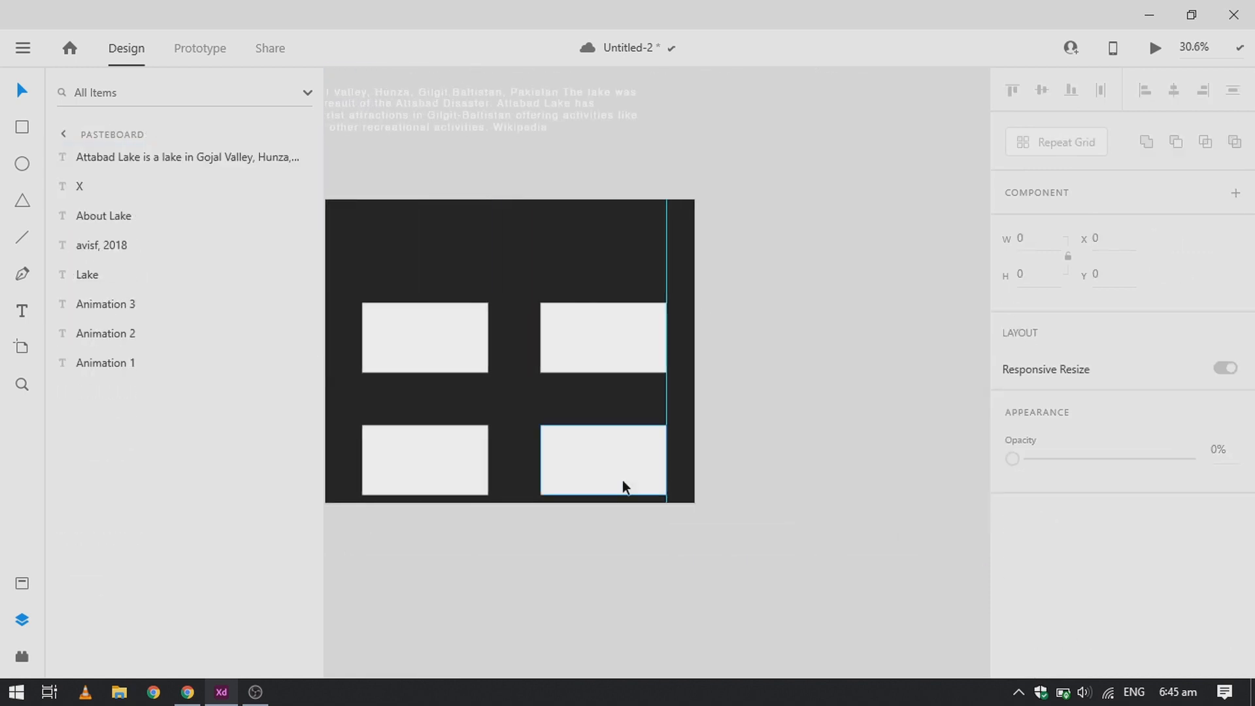
- Select all six rectangles and search the Free Stock Search for XD plugin for landscape photos
{"action": "left_click", "coordinate": [622, 481]}
{"action": "left_click", "coordinate": [107, 305], "text": "shift"}
{"action": "scroll", "coordinate": [480, 497], "scroll_direction": "left", "scroll_amount": 3}
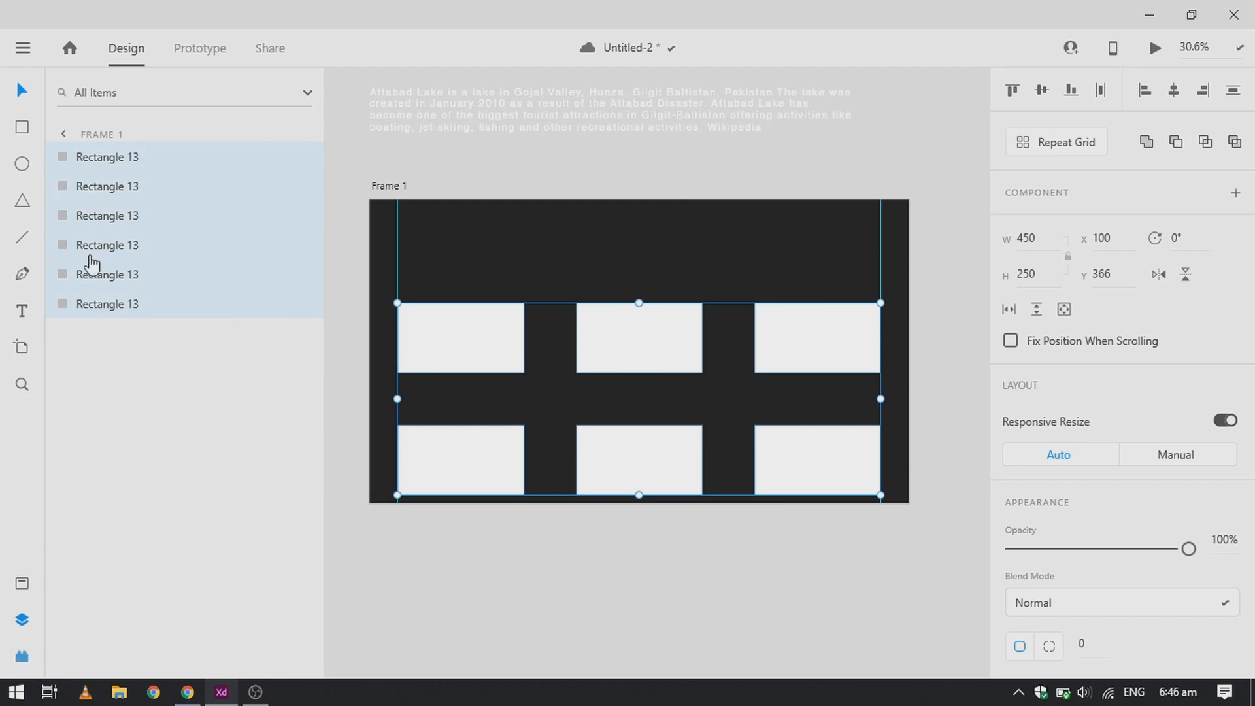
{"action": "scroll", "coordinate": [155, 340], "scroll_direction": "down", "scroll_amount": 6}
{"action": "left_click", "coordinate": [154, 412]}
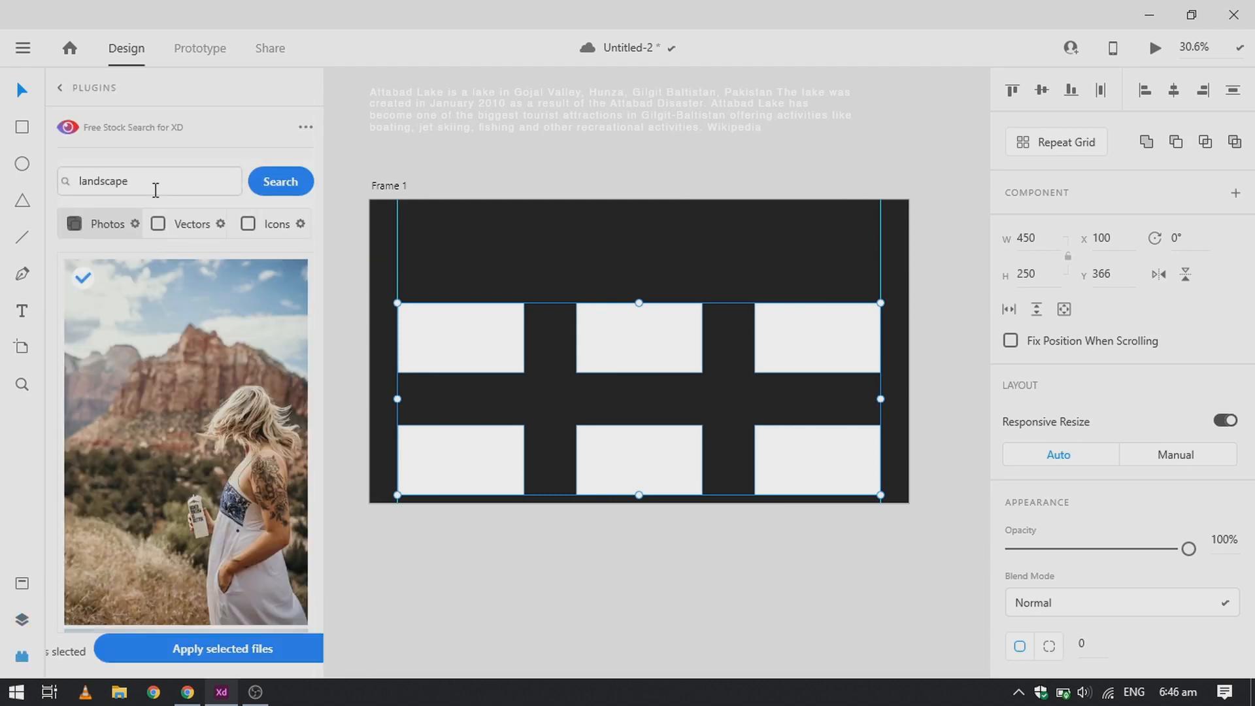
{"action": "key", "text": "Return"}
{"action": "scroll", "coordinate": [95, 364], "scroll_direction": "down", "scroll_amount": 5}
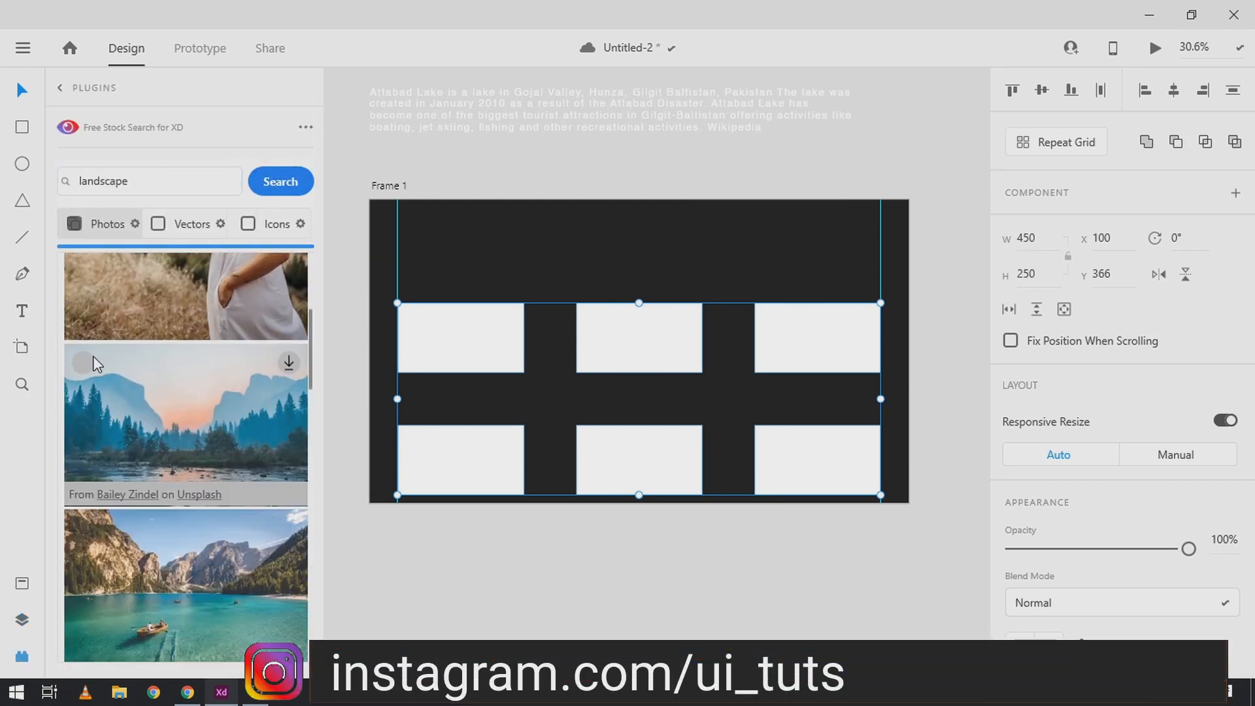
- Mark the misty valley, turquoise lake, green hills, sunset mountains and cabin lake photos, and unmark the photo of the woman
{"action": "left_click", "coordinate": [82, 363]}
{"action": "scroll", "coordinate": [85, 392], "scroll_direction": "down", "scroll_amount": 2}
{"action": "left_click", "coordinate": [83, 414]}
{"action": "scroll", "coordinate": [84, 419], "scroll_direction": "down", "scroll_amount": 3}
{"action": "left_click", "coordinate": [83, 394]}
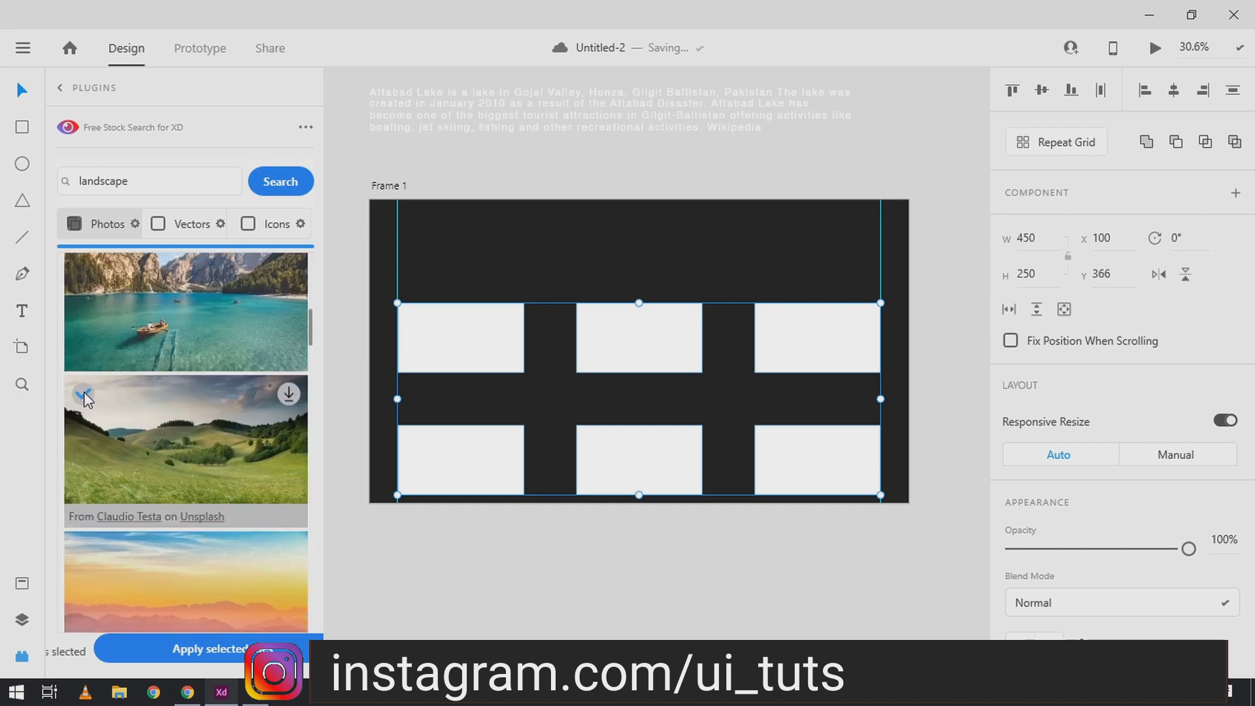
{"action": "scroll", "coordinate": [84, 395], "scroll_direction": "down", "scroll_amount": 3}
{"action": "left_click", "coordinate": [84, 394]}
{"action": "scroll", "coordinate": [85, 399], "scroll_direction": "up", "scroll_amount": 1}
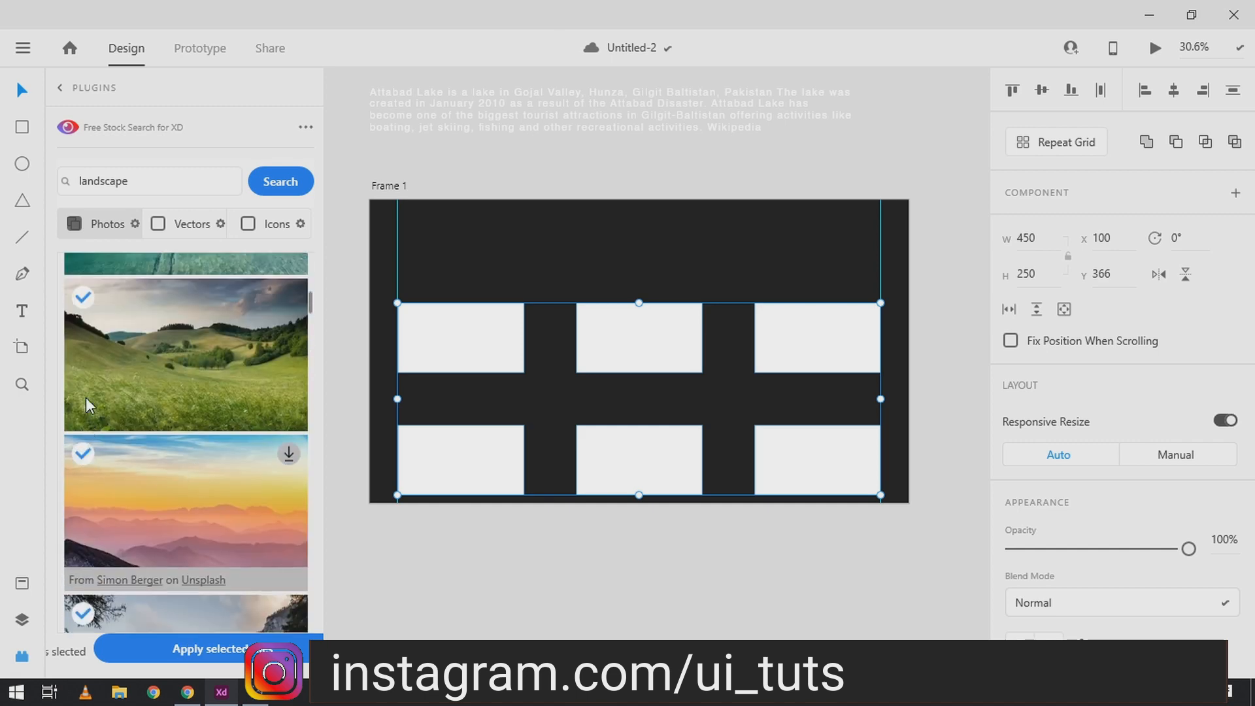
{"action": "scroll", "coordinate": [86, 400], "scroll_direction": "down", "scroll_amount": 10}
{"action": "left_click", "coordinate": [83, 284]}
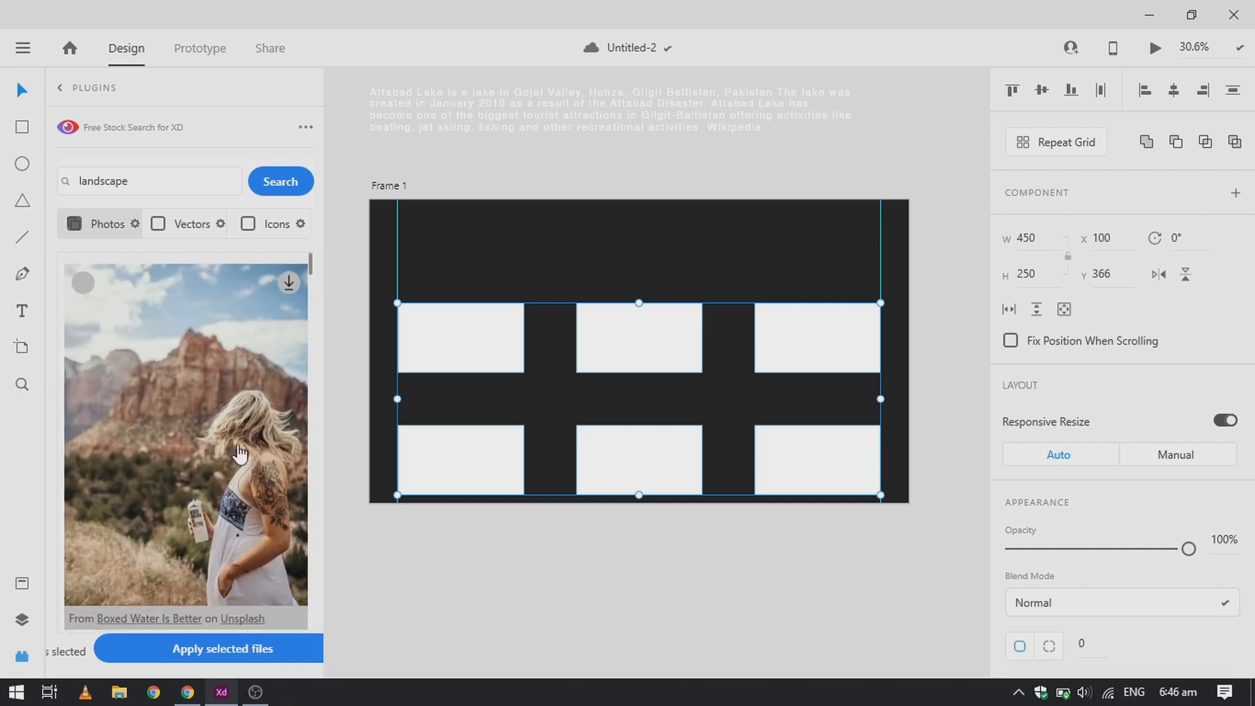
- Add the mountain photo with the stone path to the selection and apply the chosen photos to the six rectangles
{"action": "scroll", "coordinate": [240, 453], "scroll_direction": "down", "scroll_amount": 15}
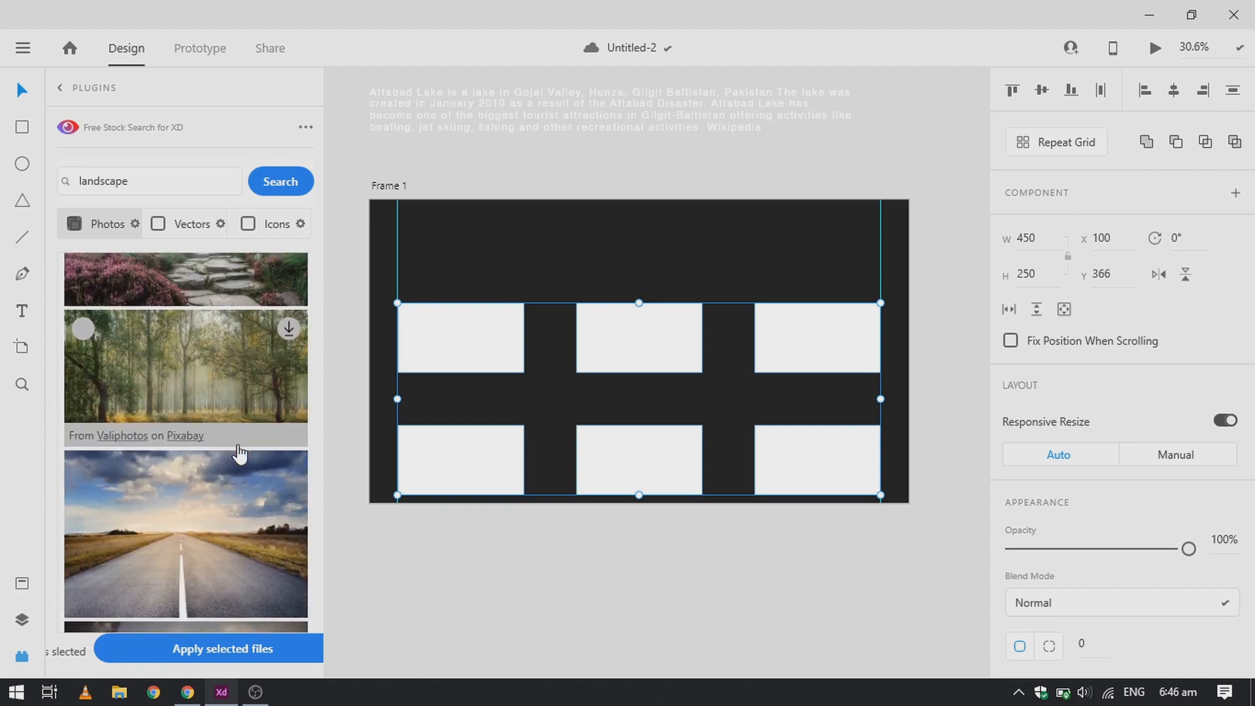
{"action": "scroll", "coordinate": [240, 453], "scroll_direction": "down", "scroll_amount": 14}
{"action": "scroll", "coordinate": [240, 453], "scroll_direction": "up", "scroll_amount": 6}
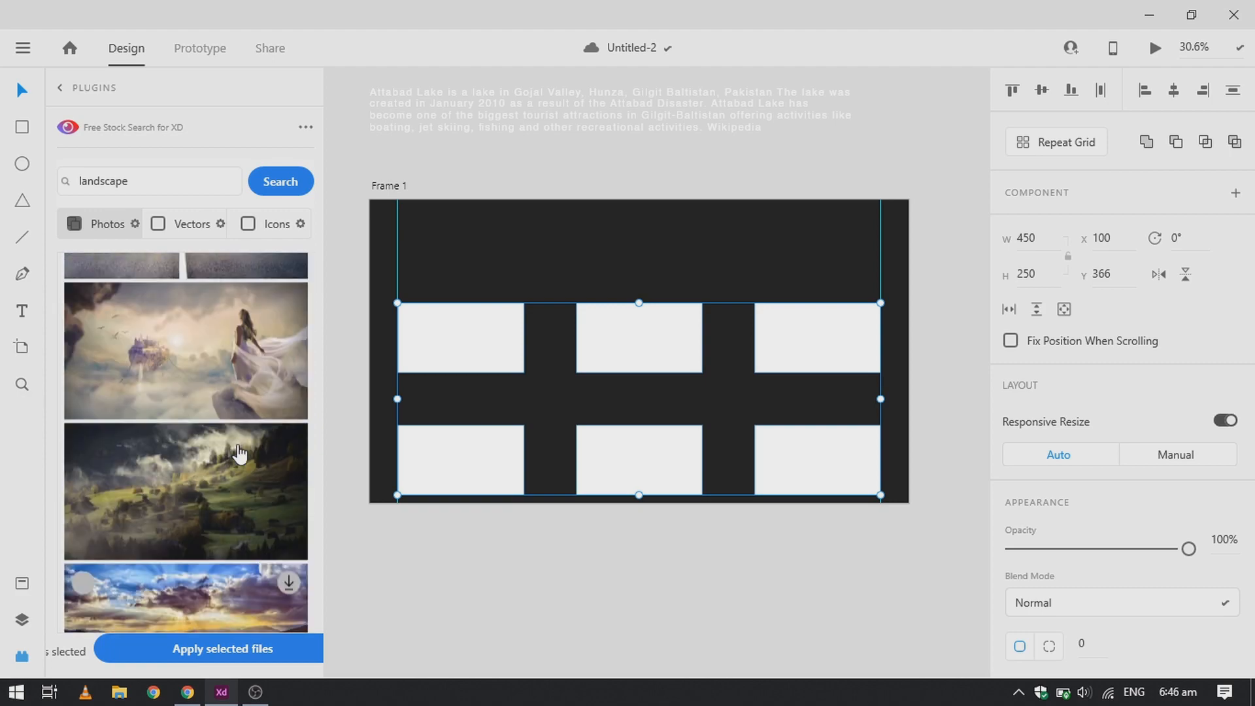
{"action": "scroll", "coordinate": [239, 452], "scroll_direction": "down", "scroll_amount": 10}
{"action": "scroll", "coordinate": [159, 424], "scroll_direction": "up", "scroll_amount": 3}
{"action": "left_click", "coordinate": [83, 508]}
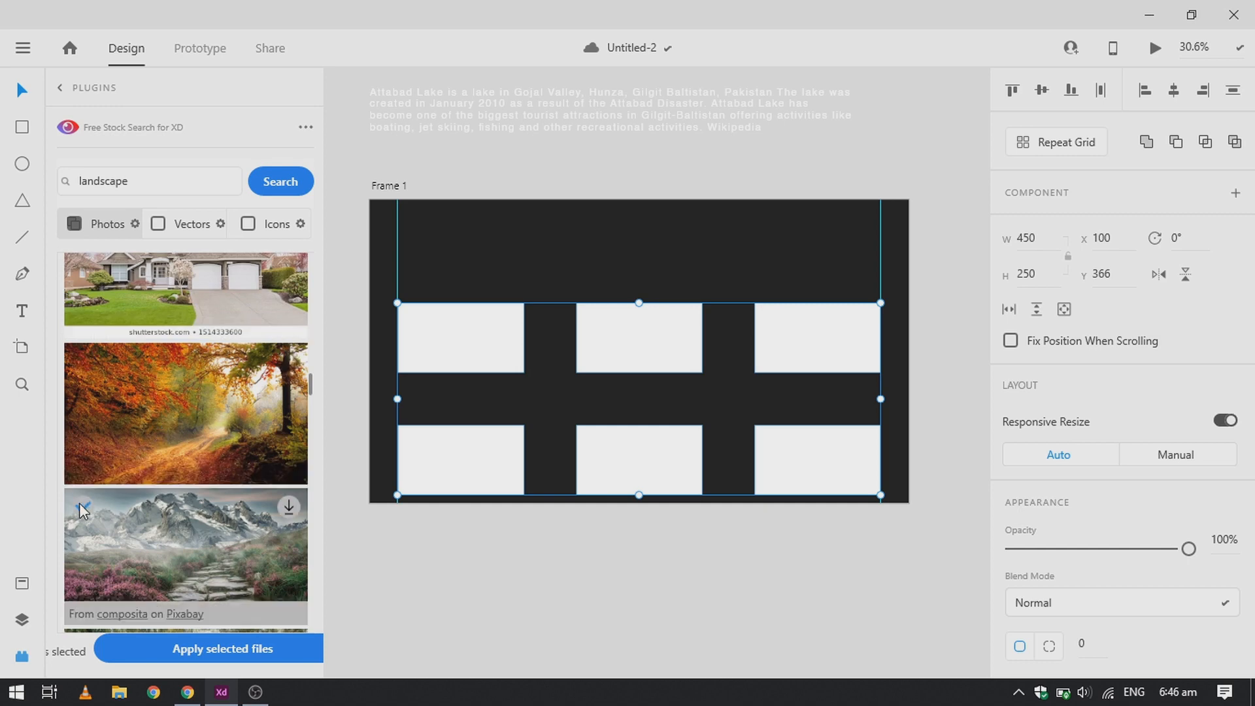
{"action": "left_click", "coordinate": [200, 650]}
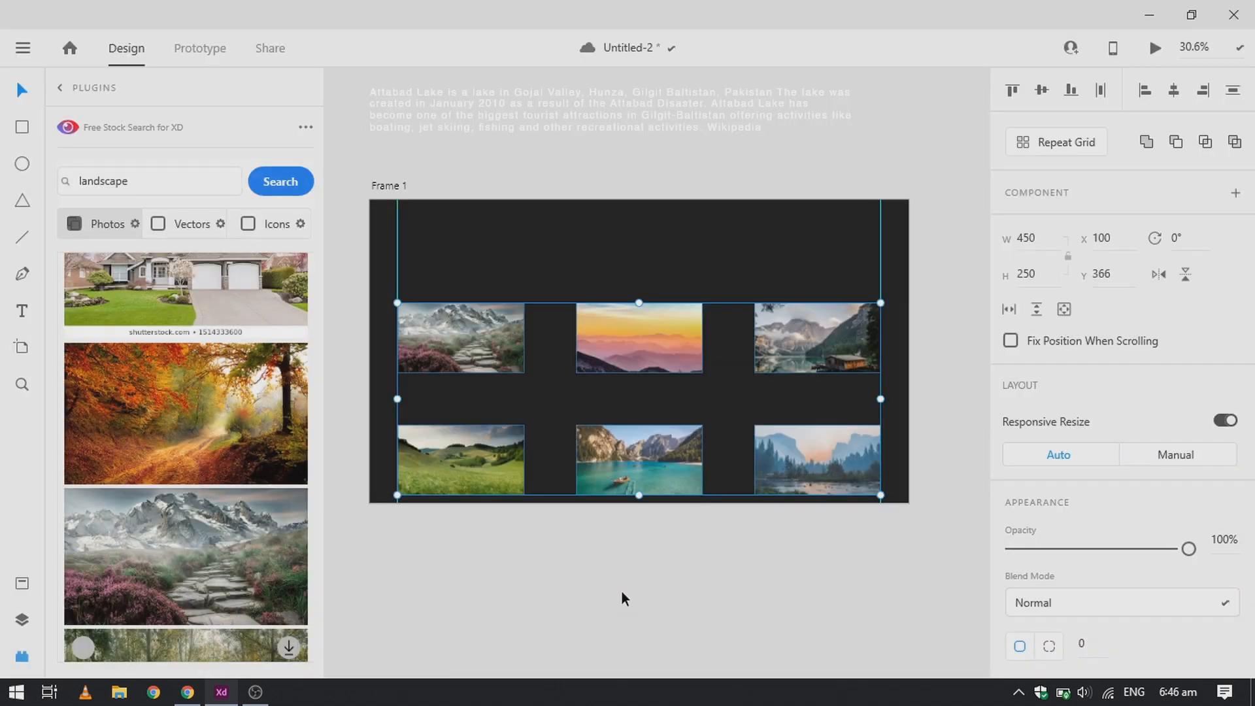
- Leave the stock photo plugin and set the blend mode of all six image cards to Luminosity
{"action": "scroll", "coordinate": [621, 590], "scroll_direction": "up", "scroll_amount": 3}
{"action": "left_click", "coordinate": [60, 88]}
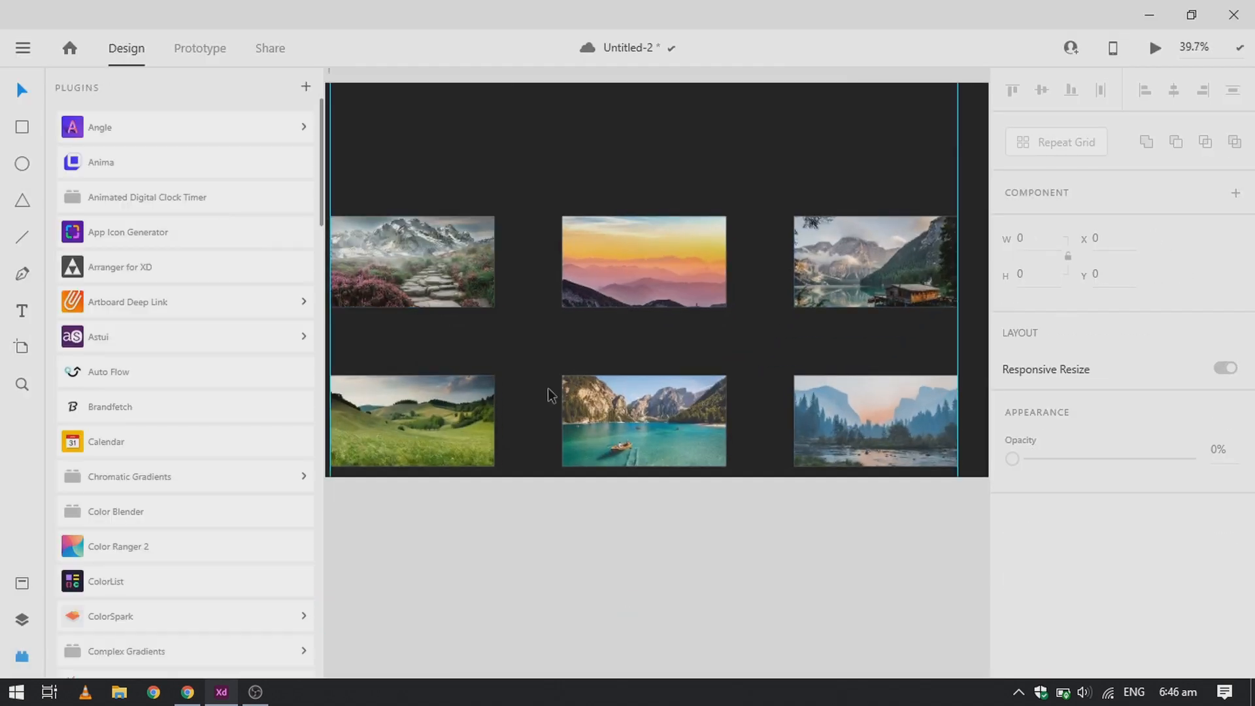
{"action": "left_click", "coordinate": [23, 625]}
{"action": "left_click", "coordinate": [406, 278]}
{"action": "left_click", "coordinate": [100, 166], "text": "shift"}
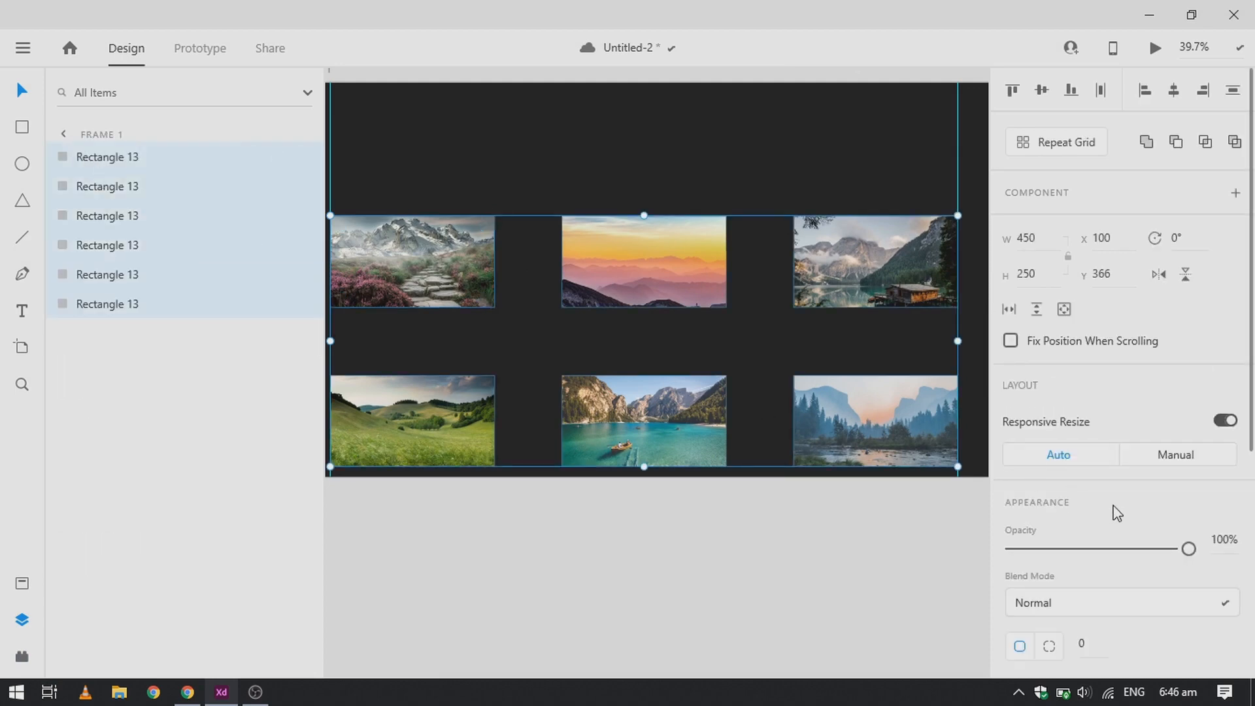
{"action": "left_click", "coordinate": [1109, 601]}
{"action": "scroll", "coordinate": [1111, 607], "scroll_direction": "down", "scroll_amount": 5}
{"action": "left_click", "coordinate": [1075, 649]}
{"action": "left_click", "coordinate": [667, 353]}
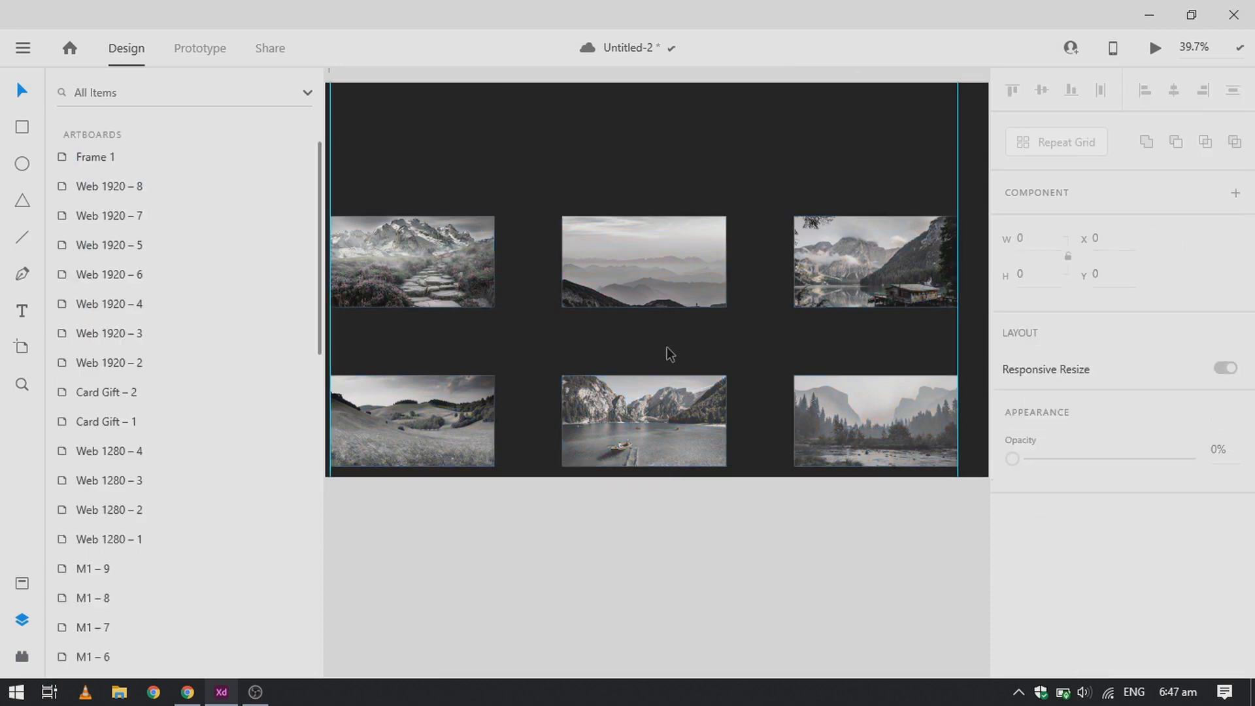
- Place the Lake title and its subtitle on the upper-left card and copy them onto the other two upper cards
{"action": "left_click", "coordinate": [657, 288]}
{"action": "scroll", "coordinate": [625, 242], "scroll_direction": "up", "scroll_amount": 5}
{"action": "scroll", "coordinate": [625, 242], "scroll_direction": "left", "scroll_amount": 1}
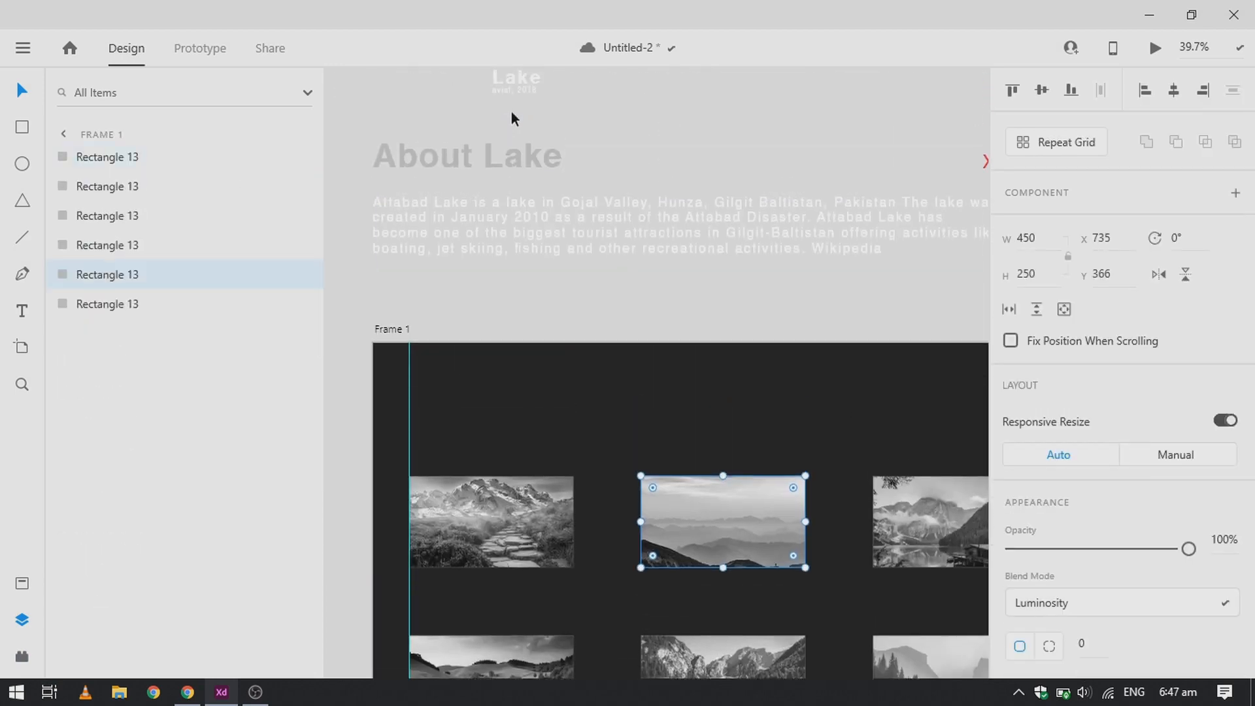
{"action": "left_click_drag", "start_coordinate": [462, 90], "coordinate": [517, 127]}
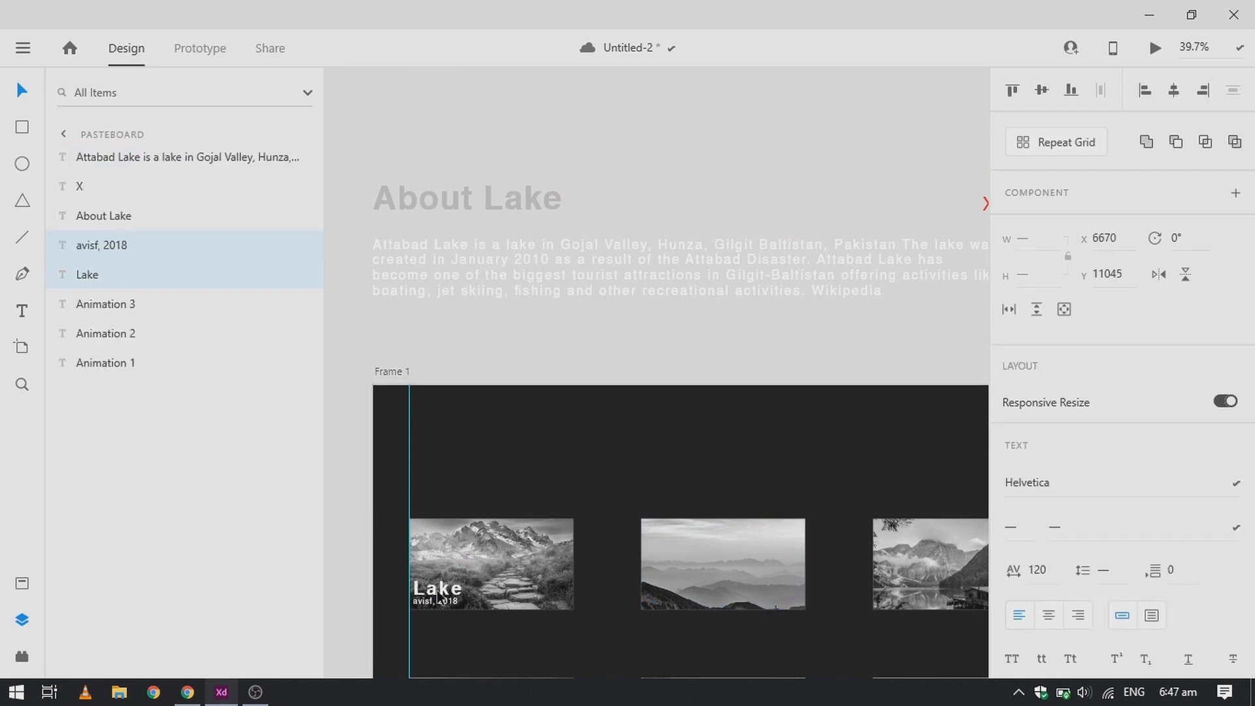
{"action": "scroll", "coordinate": [440, 589], "scroll_direction": "down", "scroll_amount": 1}
{"action": "left_click_drag", "start_coordinate": [440, 579], "coordinate": [904, 571]}
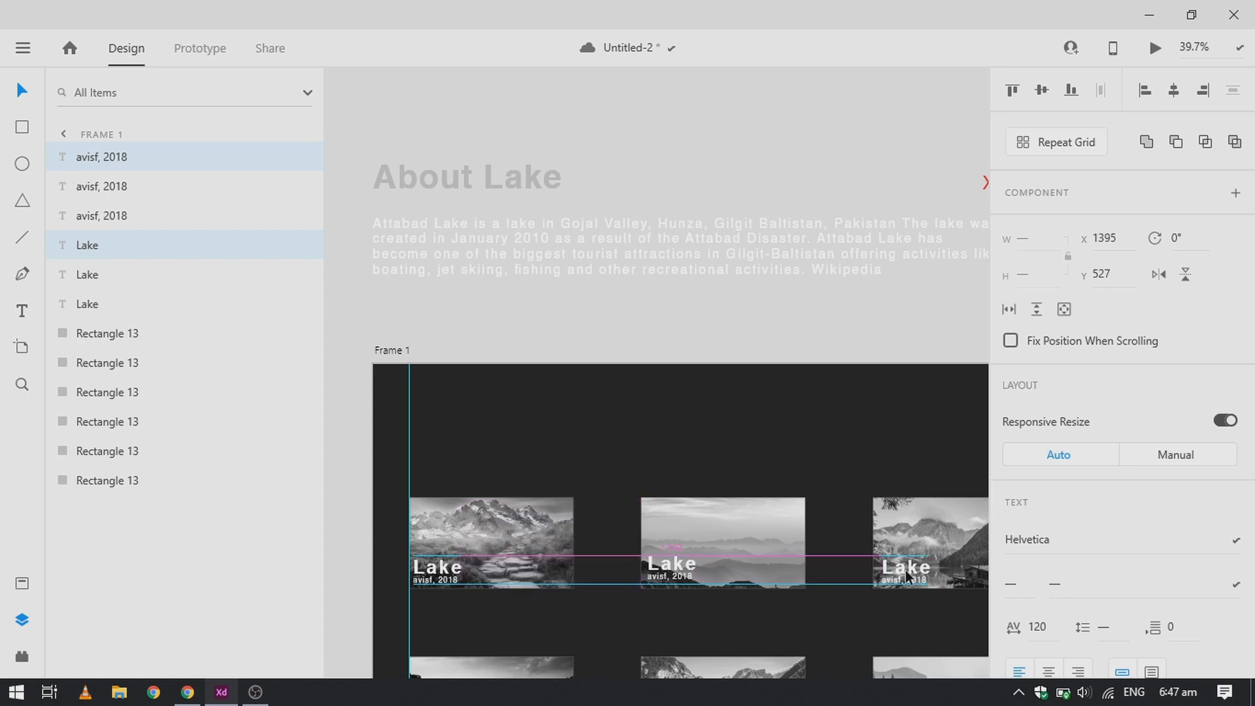
- Copy the Lake title and subtitle onto the three lower cards, and place a copy back on the upper-right card
{"action": "scroll", "coordinate": [905, 570], "scroll_direction": "down", "scroll_amount": 2}
{"action": "scroll", "coordinate": [905, 571], "scroll_direction": "right", "scroll_amount": 2}
{"action": "left_click_drag", "start_coordinate": [804, 441], "coordinate": [804, 510]}
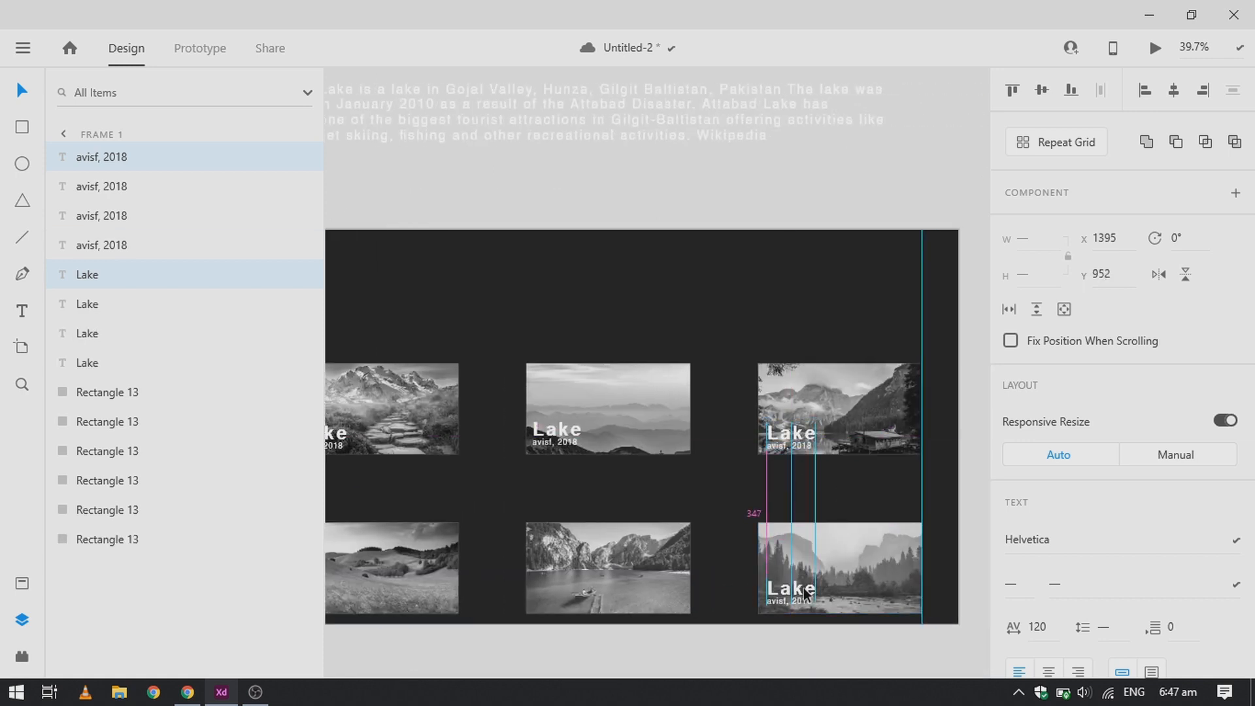
{"action": "left_click_drag", "start_coordinate": [806, 592], "coordinate": [673, 603]}
{"action": "mouse_move", "coordinate": [567, 598]}
{"action": "left_mouse_down"}
{"action": "mouse_move", "coordinate": [277, 622]}
{"action": "mouse_move", "coordinate": [570, 594]}
{"action": "left_mouse_up"}
{"action": "scroll", "coordinate": [571, 593], "scroll_direction": "right", "scroll_amount": 4}
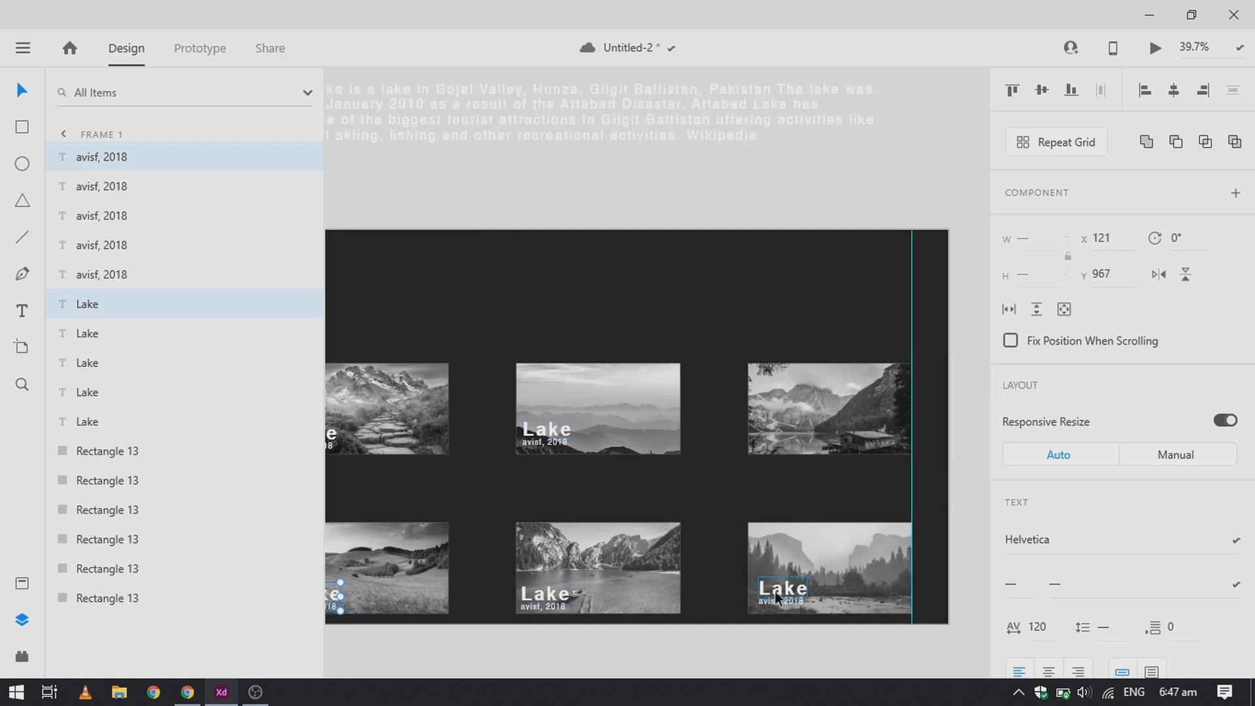
{"action": "left_click_drag", "start_coordinate": [775, 590], "coordinate": [774, 433]}
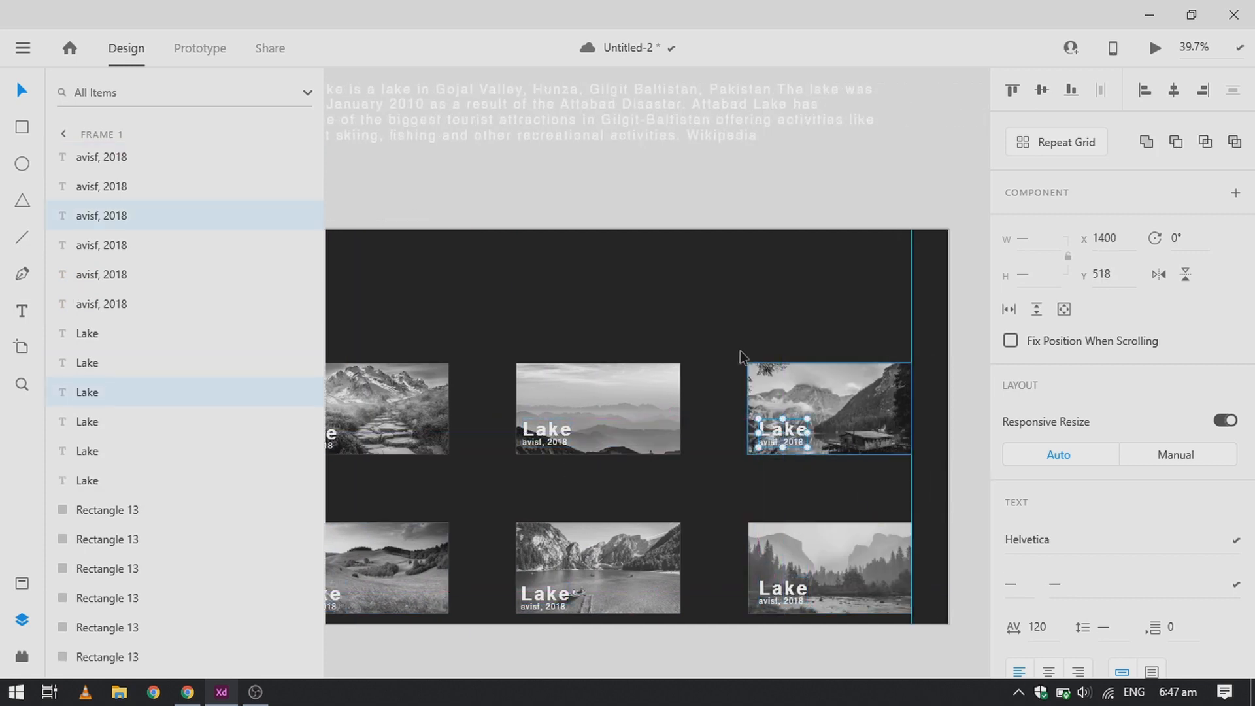
- Group the image and texts of the upper-right card, and do the same for the lower-right card
{"action": "left_click_drag", "start_coordinate": [743, 355], "coordinate": [869, 482]}
{"action": "right_click", "coordinate": [809, 420]}
{"action": "left_click", "coordinate": [927, 298]}
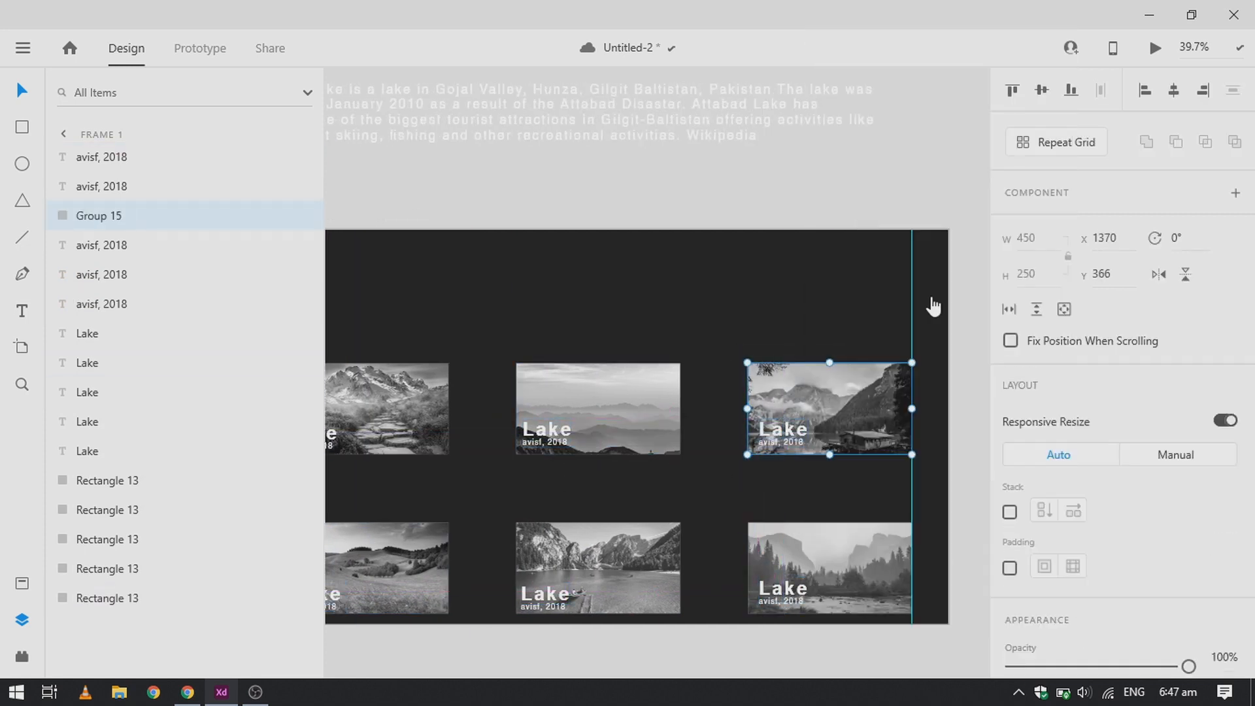
{"action": "left_click_drag", "start_coordinate": [735, 503], "coordinate": [869, 608]}
{"action": "key", "text": "ctrl+g"}
- Group the image and texts separately for the lower-middle, lower-left and upper-left cards
{"action": "left_click_drag", "start_coordinate": [695, 513], "coordinate": [539, 641]}
{"action": "key", "text": "ctrl+g"}
{"action": "scroll", "coordinate": [539, 641], "scroll_direction": "left", "scroll_amount": 2}
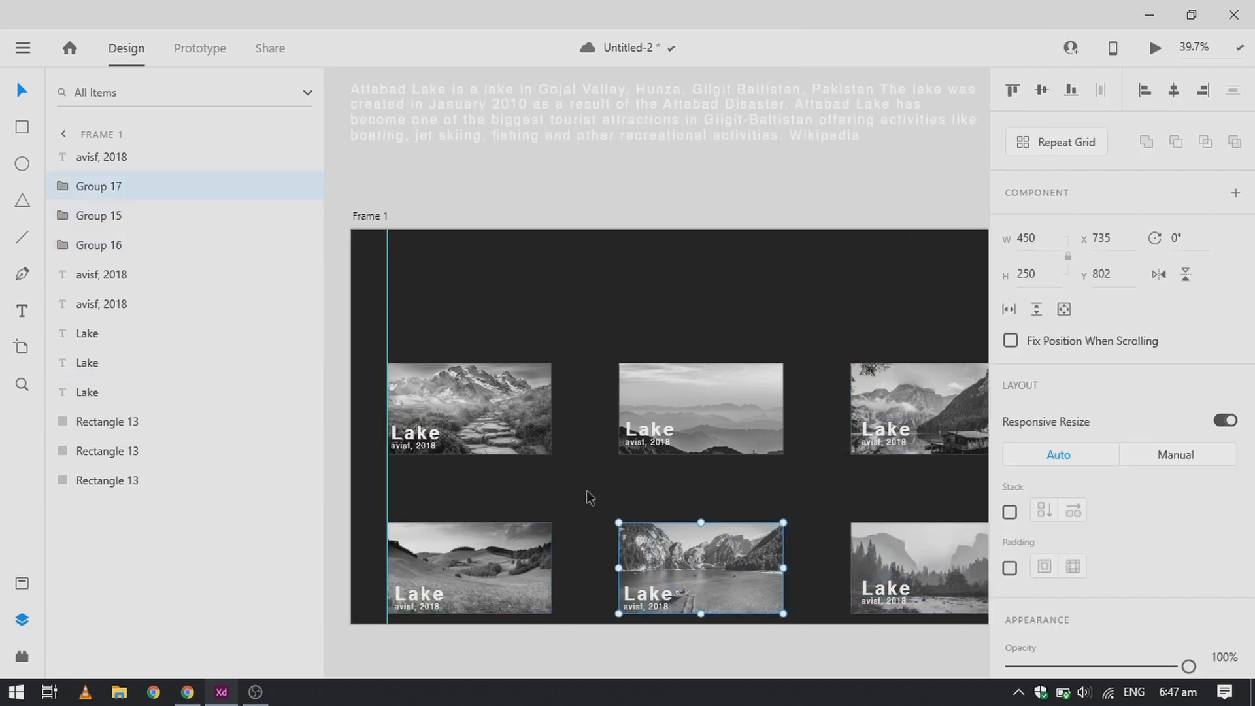
{"action": "left_click_drag", "start_coordinate": [577, 499], "coordinate": [370, 680]}
{"action": "key", "text": "ctrl+g"}
{"action": "left_click_drag", "start_coordinate": [576, 181], "coordinate": [387, 337]}
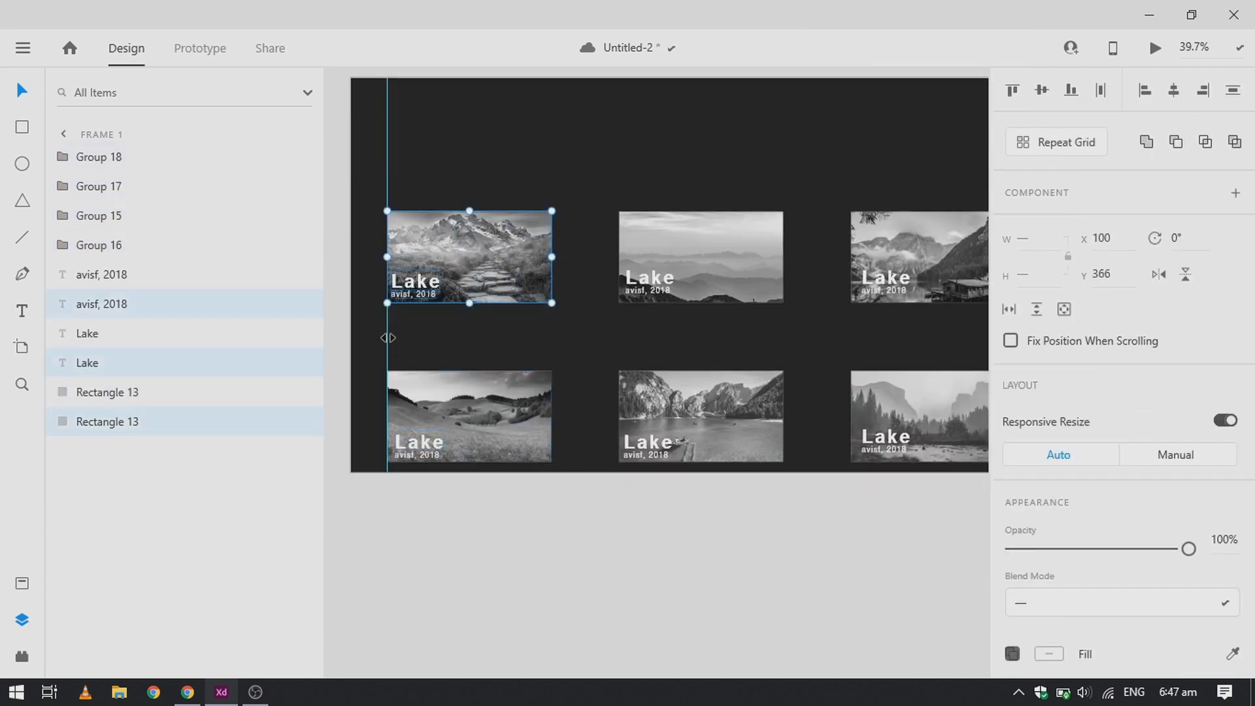
{"action": "key", "text": "ctrl+g"}
{"action": "left_click", "coordinate": [709, 327]}
{"action": "scroll", "coordinate": [734, 272], "scroll_direction": "up", "scroll_amount": 2}
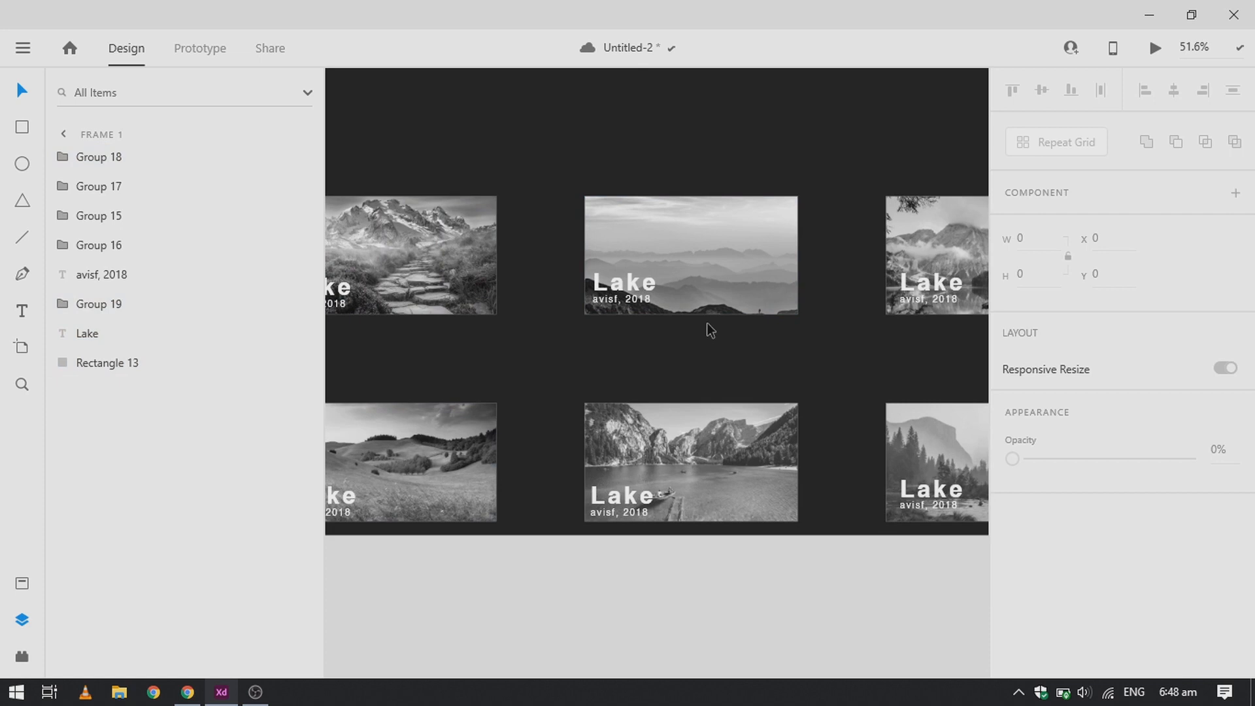
- Move the upper-middle card's image, Lake title and subtitle above all the card groups in the layer order
{"action": "left_click", "coordinate": [734, 302]}
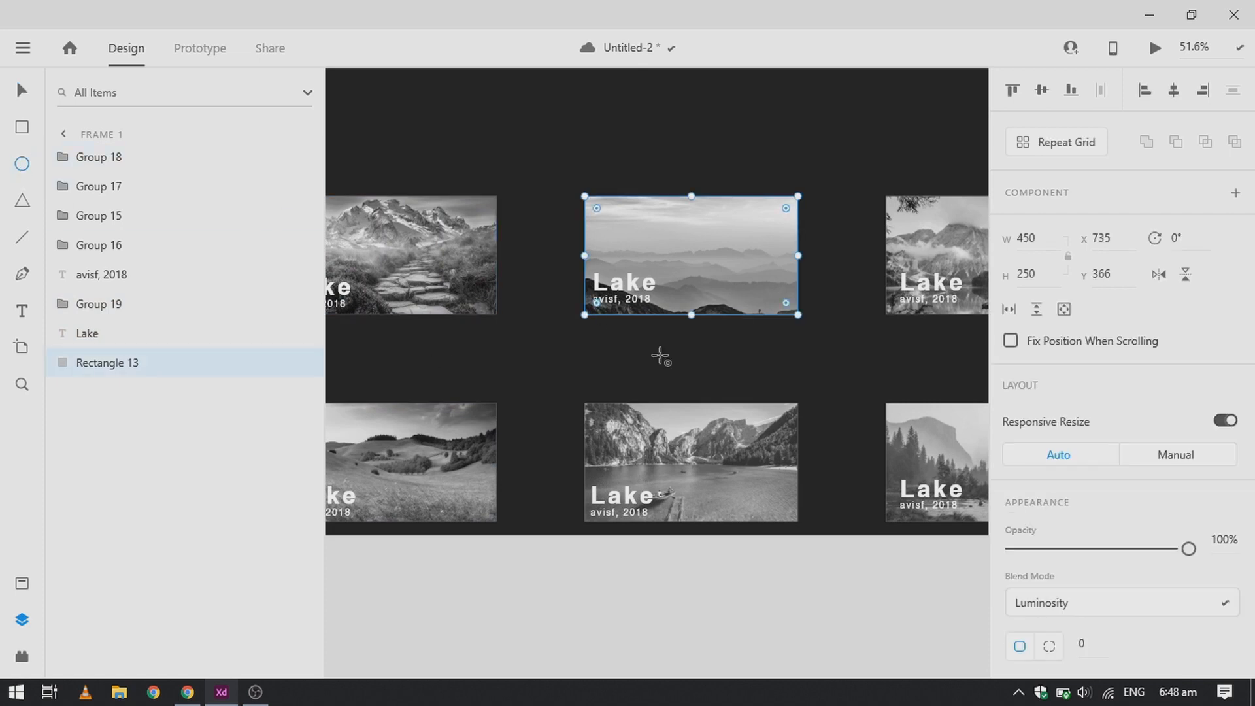
{"action": "left_click", "coordinate": [100, 340], "text": "ctrl"}
{"action": "left_click", "coordinate": [101, 278], "text": "ctrl"}
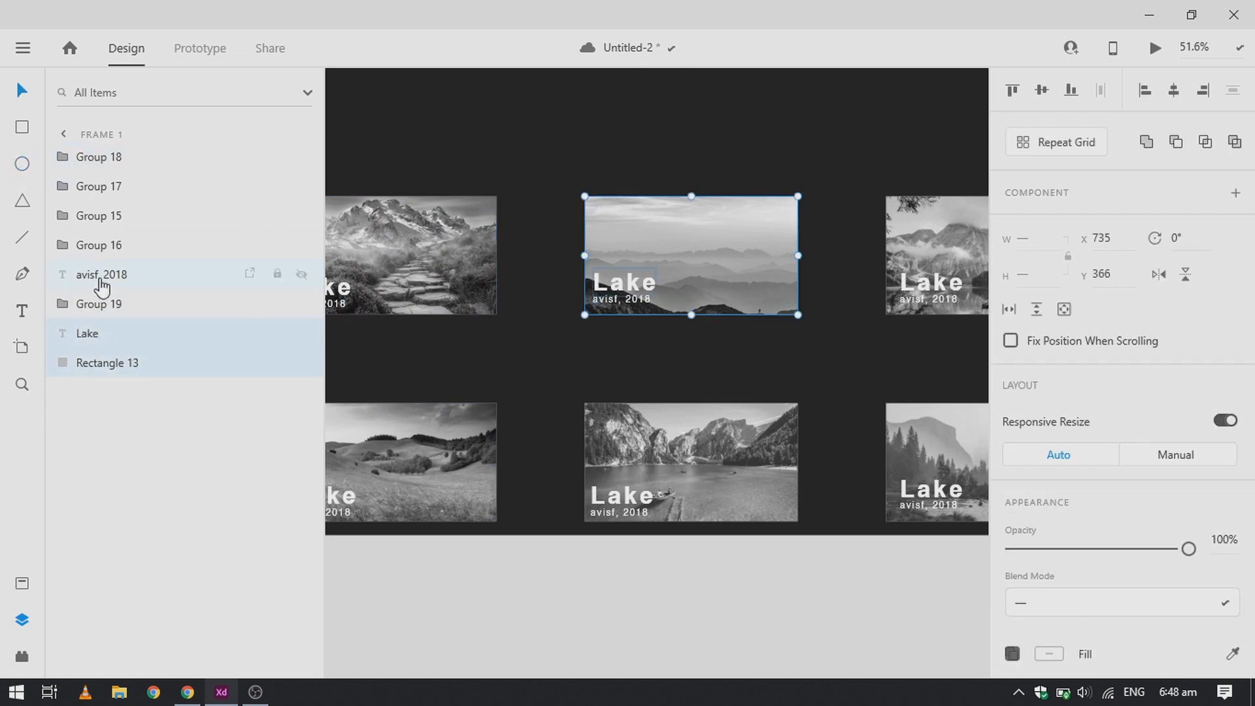
{"action": "left_click_drag", "start_coordinate": [92, 366], "coordinate": [101, 149]}
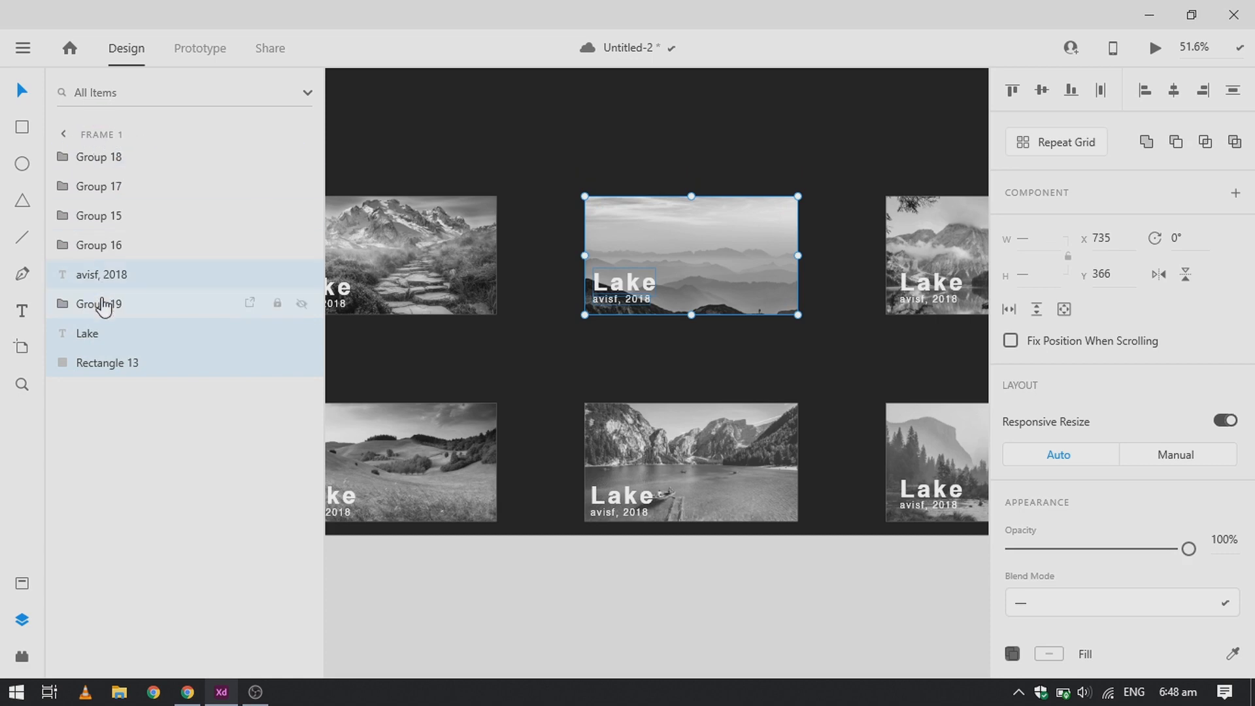
{"action": "left_click_drag", "start_coordinate": [103, 306], "coordinate": [105, 156]}
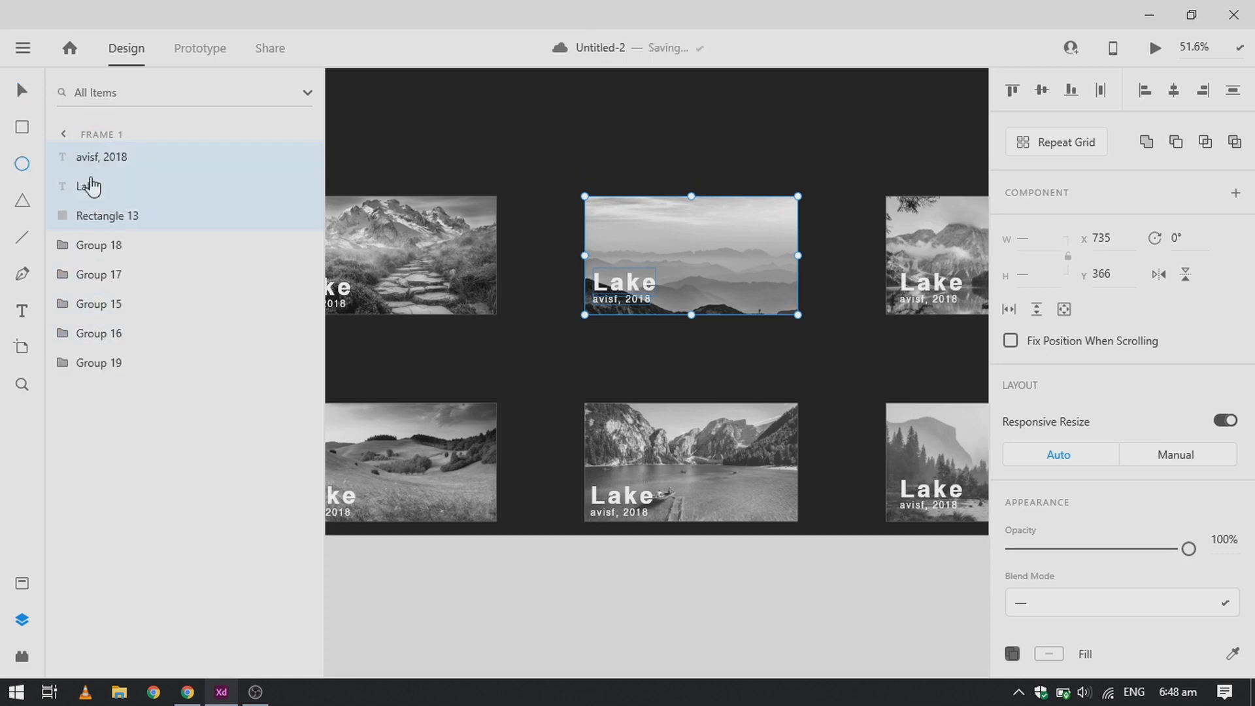
- Draw a circle about 598 px wide centred on the upper-middle card, place it directly above the image and mask the image with it
{"action": "left_click_drag", "start_coordinate": [689, 260], "coordinate": [978, 397]}
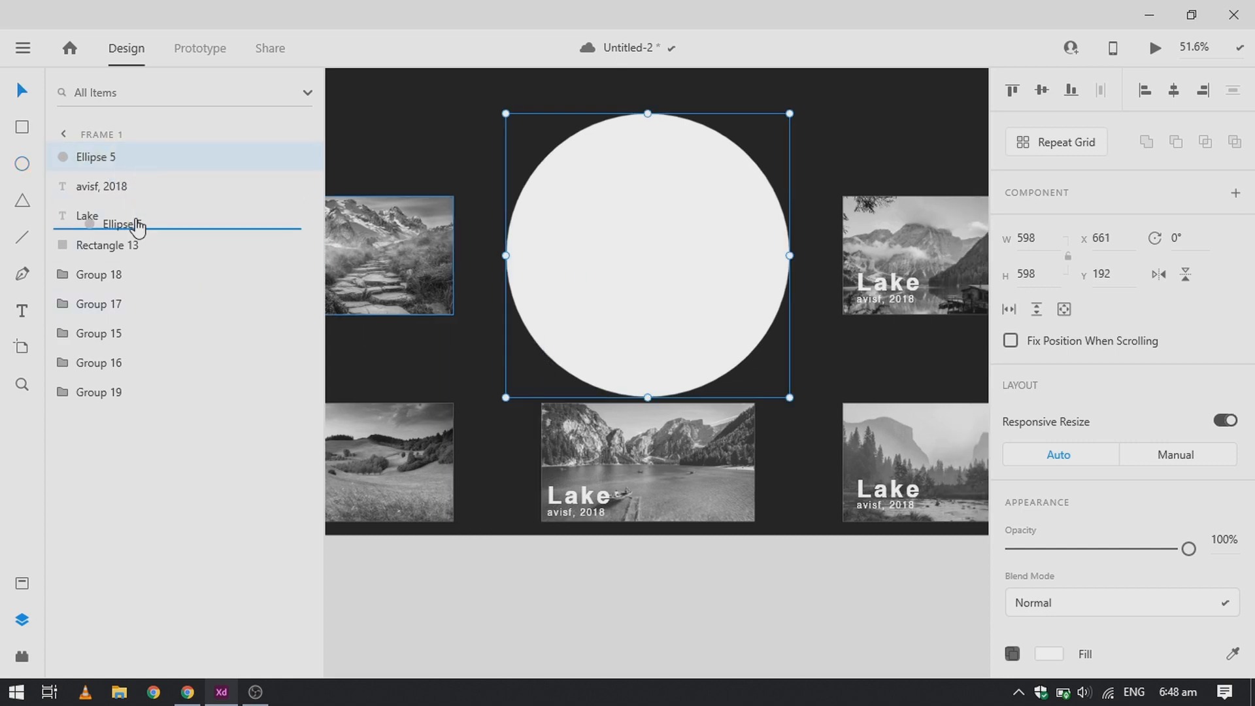
{"action": "left_click_drag", "start_coordinate": [136, 222], "coordinate": [136, 223]}
{"action": "left_click", "coordinate": [138, 244], "text": "ctrl"}
{"action": "right_click", "coordinate": [547, 245]}
{"action": "left_click", "coordinate": [654, 436]}
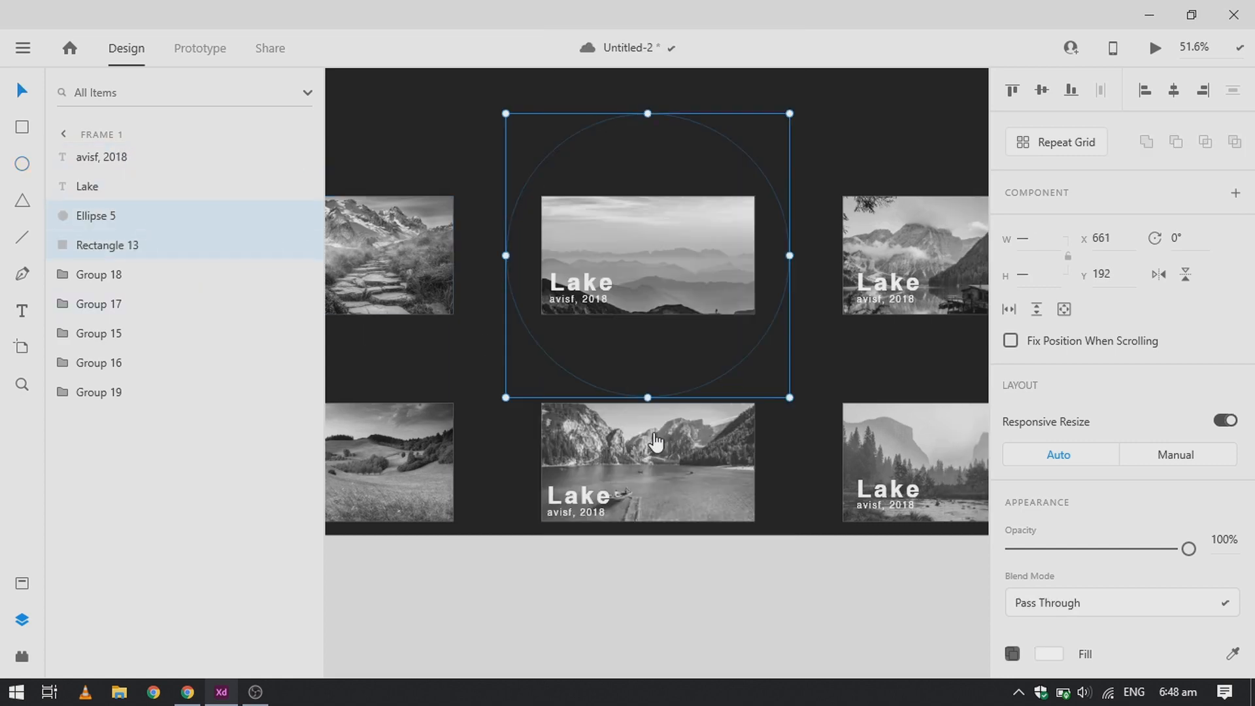
{"action": "left_click", "coordinate": [796, 436]}
- Copy the About Lake heading above the cards in Frame 1 and change its text to "Card Expansion Effect with masking"
{"action": "key", "text": "ctrl+0"}
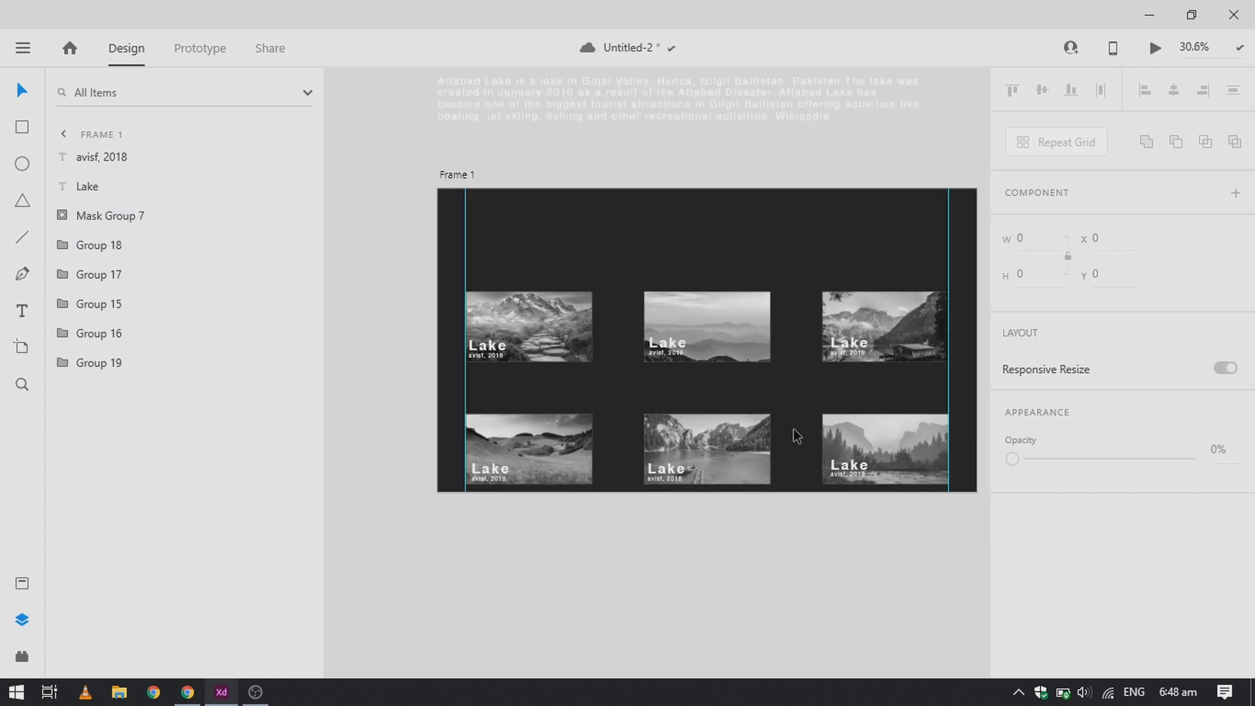
{"action": "scroll", "coordinate": [645, 197], "scroll_direction": "up", "scroll_amount": 3}
{"action": "left_click_drag", "start_coordinate": [544, 205], "coordinate": [709, 390]}
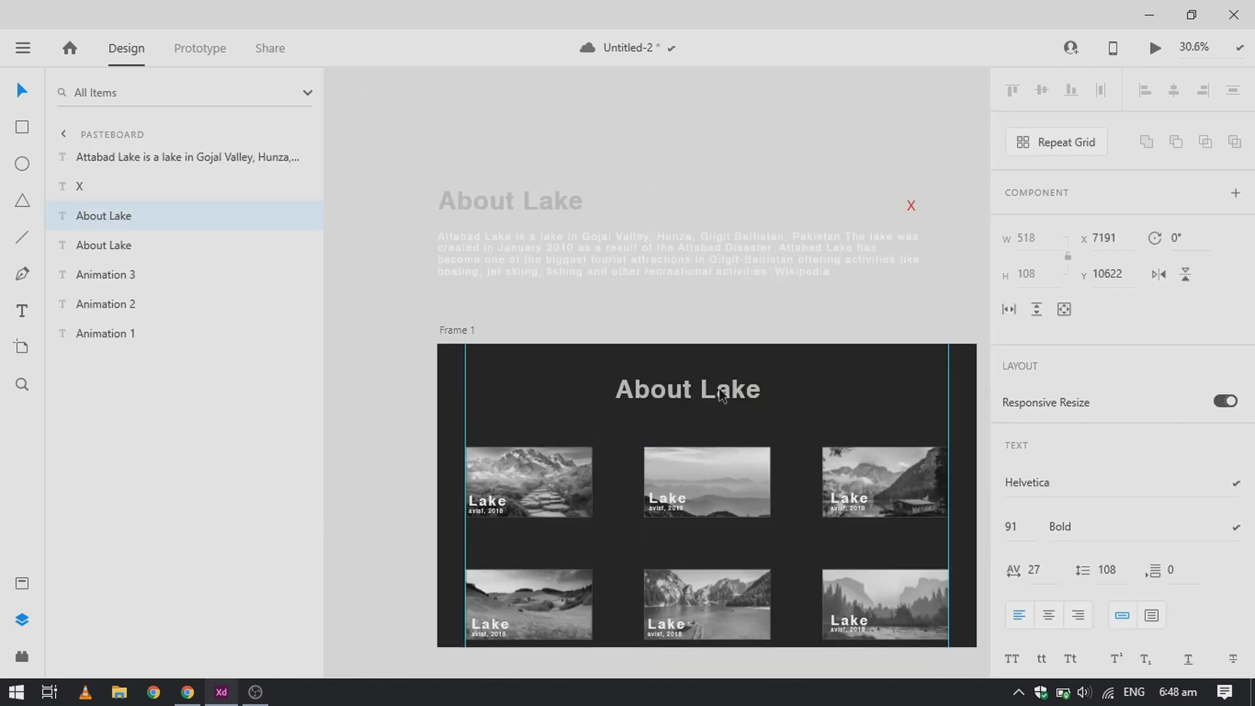
{"action": "right_click", "coordinate": [709, 389]}
{"action": "key", "text": "Escape"}
{"action": "double_click", "coordinate": [708, 389]}
{"action": "type", "text": "Card Expansion Effect w"}
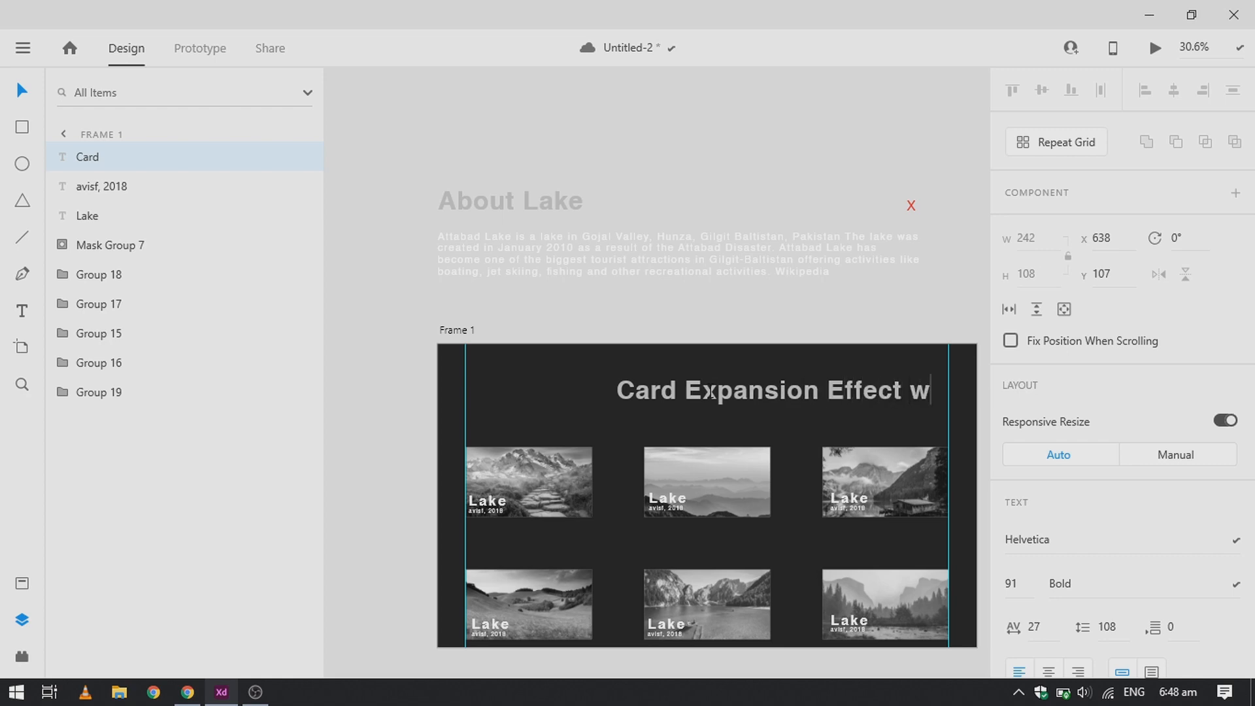
{"action": "type", "text": "w"}
{"action": "key", "text": "BackSpace"}
{"action": "type", "text": "ith "}
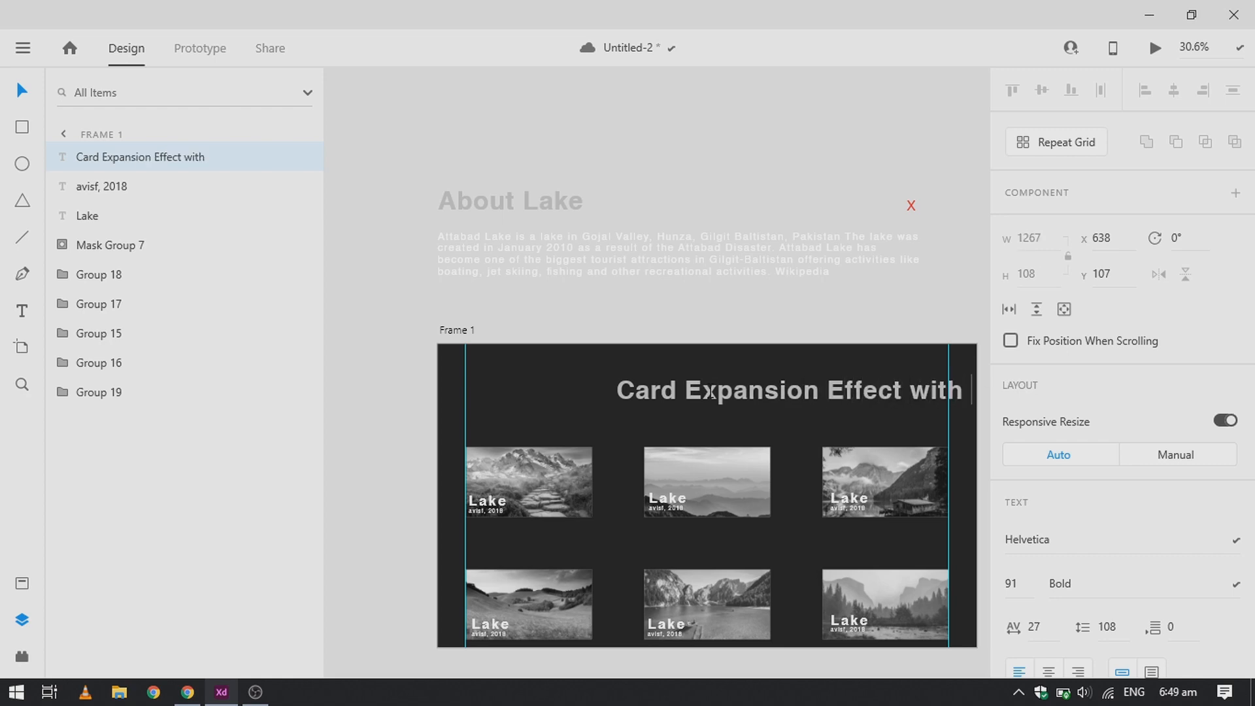
{"action": "type", "text": "masking"}
{"action": "key", "text": "Escape"}
- Centre the heading horizontally on the frame and set its font weight to Regular and its size to 50
{"action": "key", "text": "shift+c"}
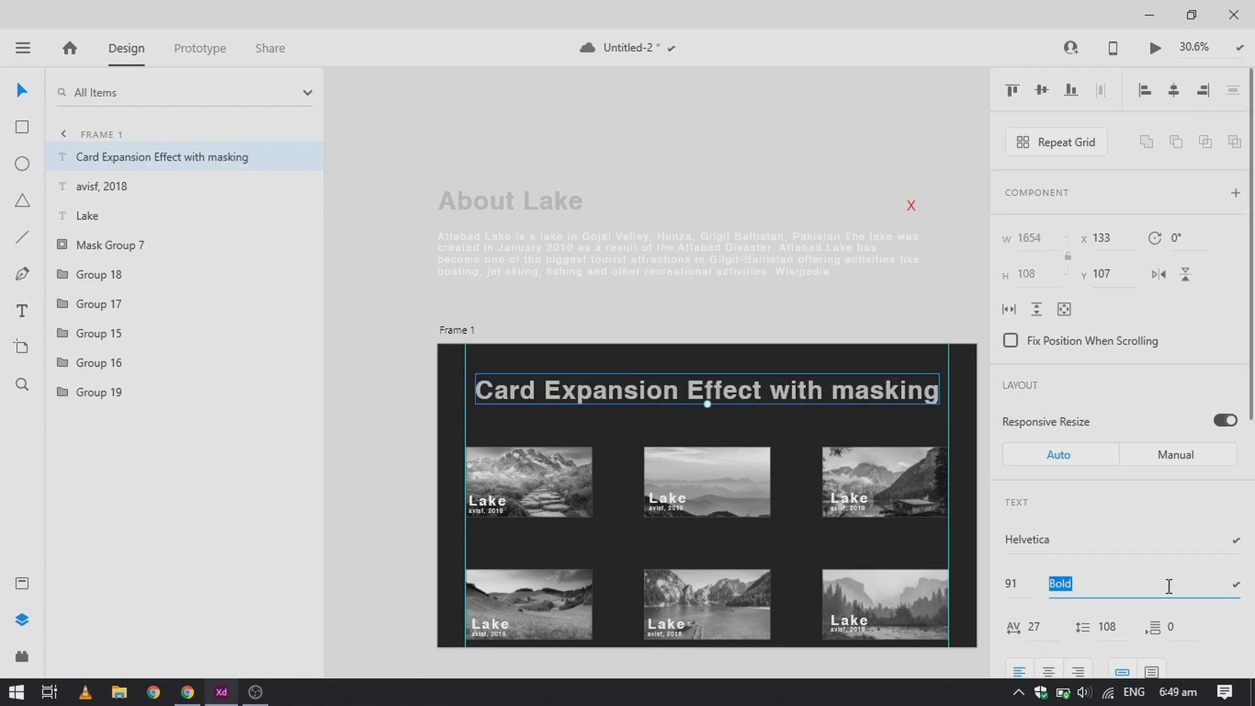
{"action": "key", "text": "shift+c"}
{"action": "scroll", "coordinate": [875, 465], "scroll_direction": "up", "scroll_amount": 1}
{"action": "left_click", "coordinate": [763, 437]}
{"action": "scroll", "coordinate": [764, 438], "scroll_direction": "down", "scroll_amount": 1}
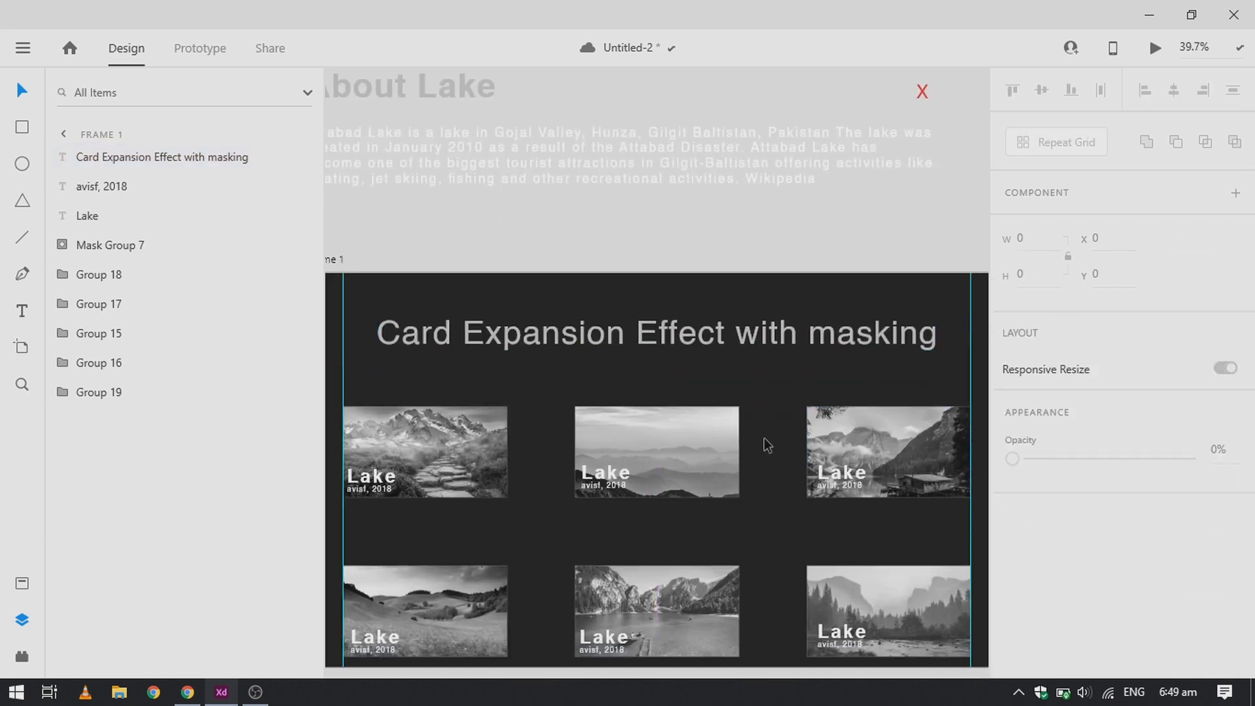
{"action": "scroll", "coordinate": [763, 437], "scroll_direction": "down", "scroll_amount": 1}
{"action": "left_click", "coordinate": [795, 360]}
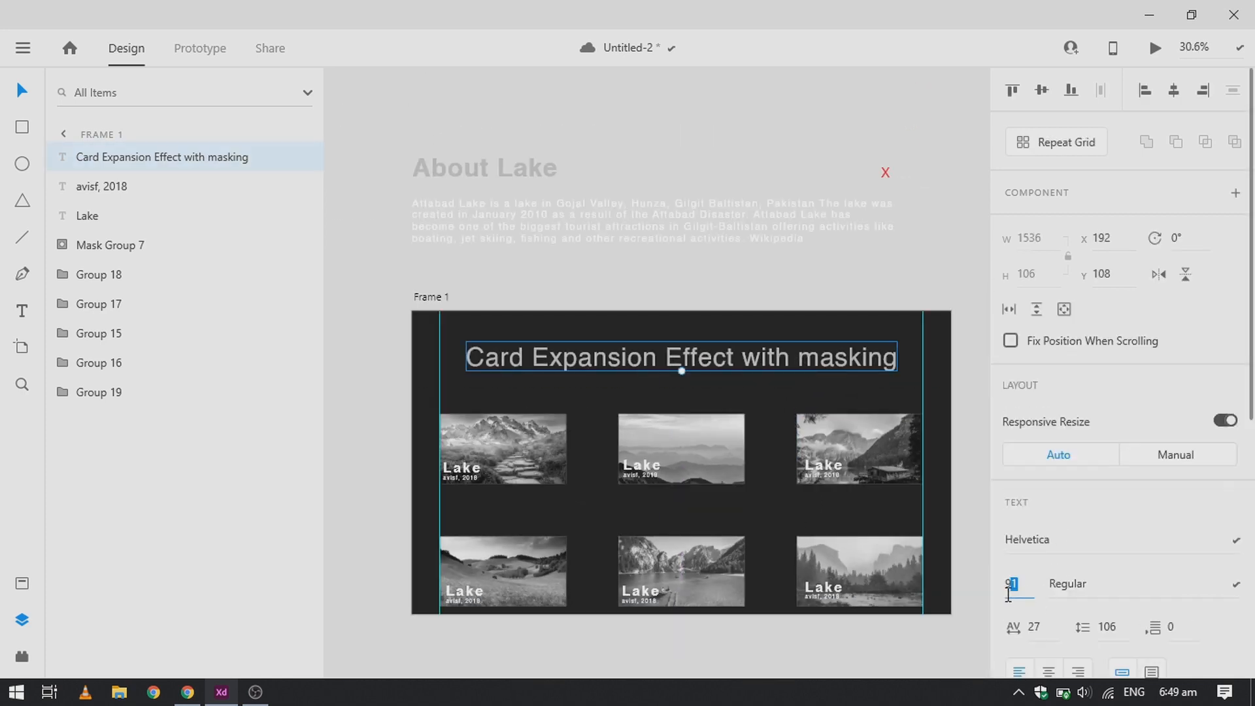
{"action": "type", "text": "50"}
{"action": "key", "text": "Return"}
{"action": "left_click", "coordinate": [797, 408]}
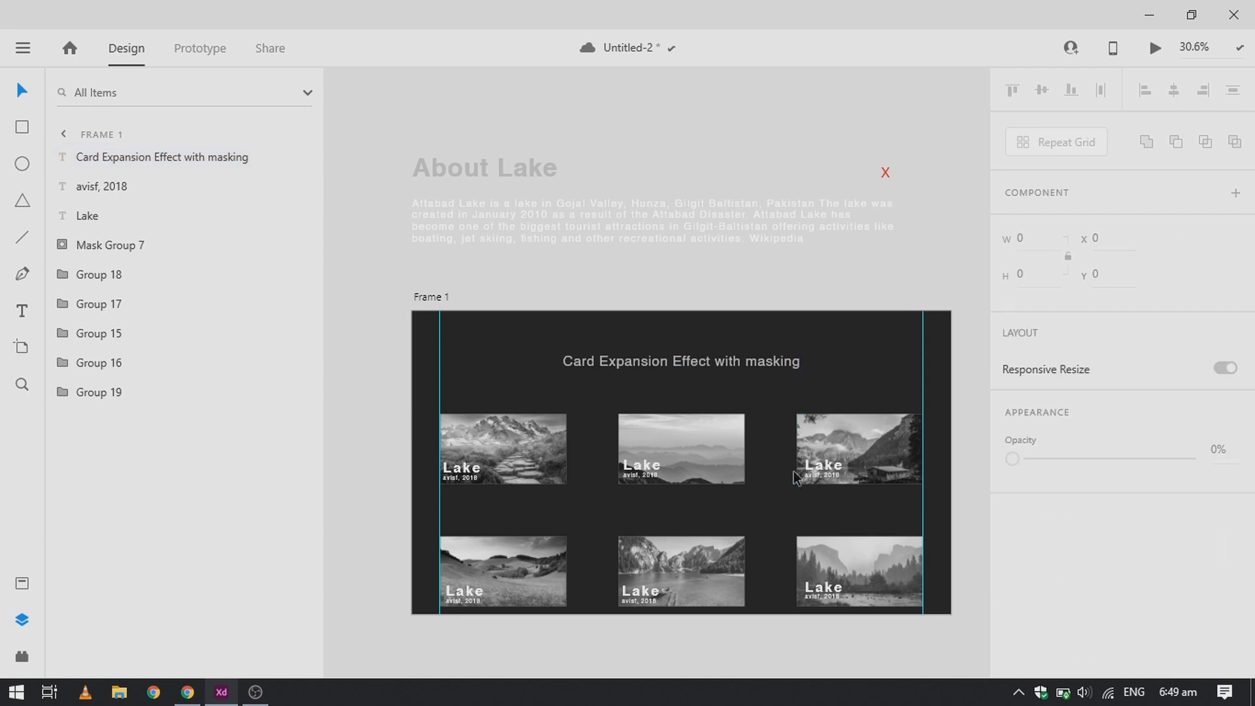
- Duplicate the Frame 1 artboard and, in the copy, raise the heading near the frame's top edge and set its opacity to 0%
{"action": "left_click", "coordinate": [434, 298]}
{"action": "key", "text": "ctrl+d"}
{"action": "left_click_drag", "start_coordinate": [693, 292], "coordinate": [692, 259]}
{"action": "scroll", "coordinate": [1036, 519], "scroll_direction": "down", "scroll_amount": 2}
{"action": "scroll", "coordinate": [1142, 479], "scroll_direction": "down", "scroll_amount": 5}
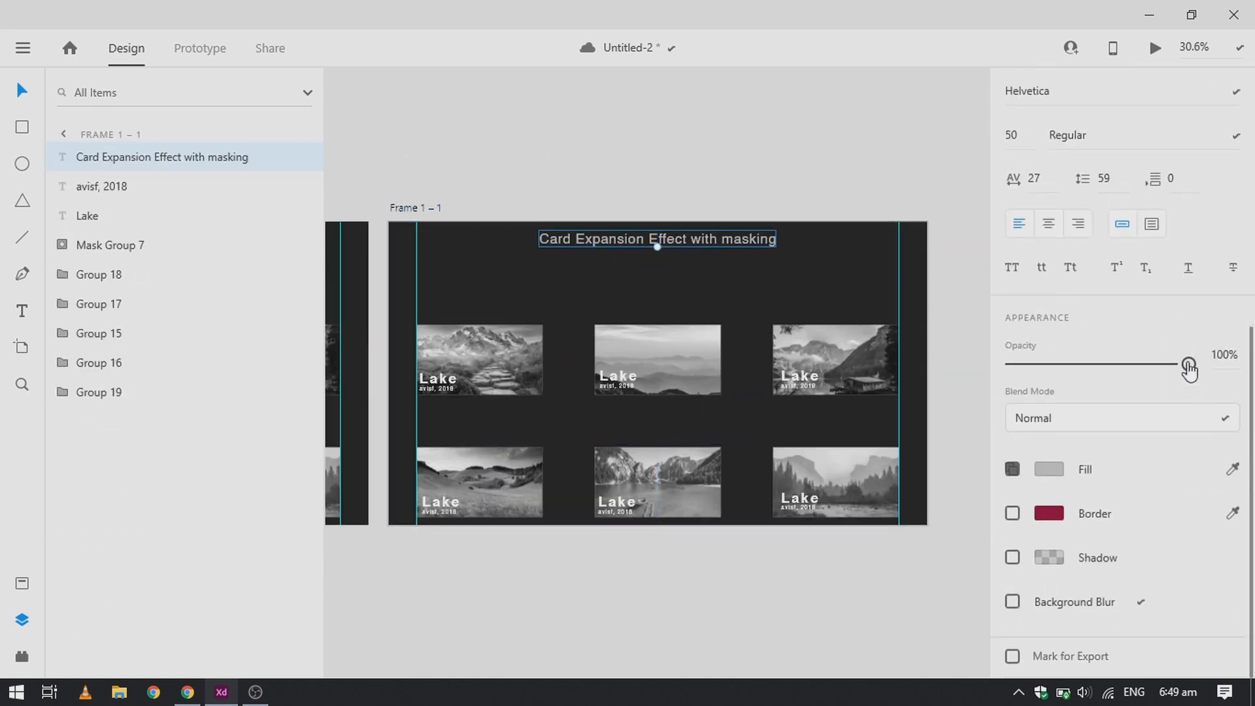
{"action": "left_click_drag", "start_coordinate": [1188, 365], "coordinate": [765, 351]}
- Shift the three lower cards of the duplicated frame down and fade them to 0% opacity
{"action": "left_click_drag", "start_coordinate": [927, 444], "coordinate": [484, 515]}
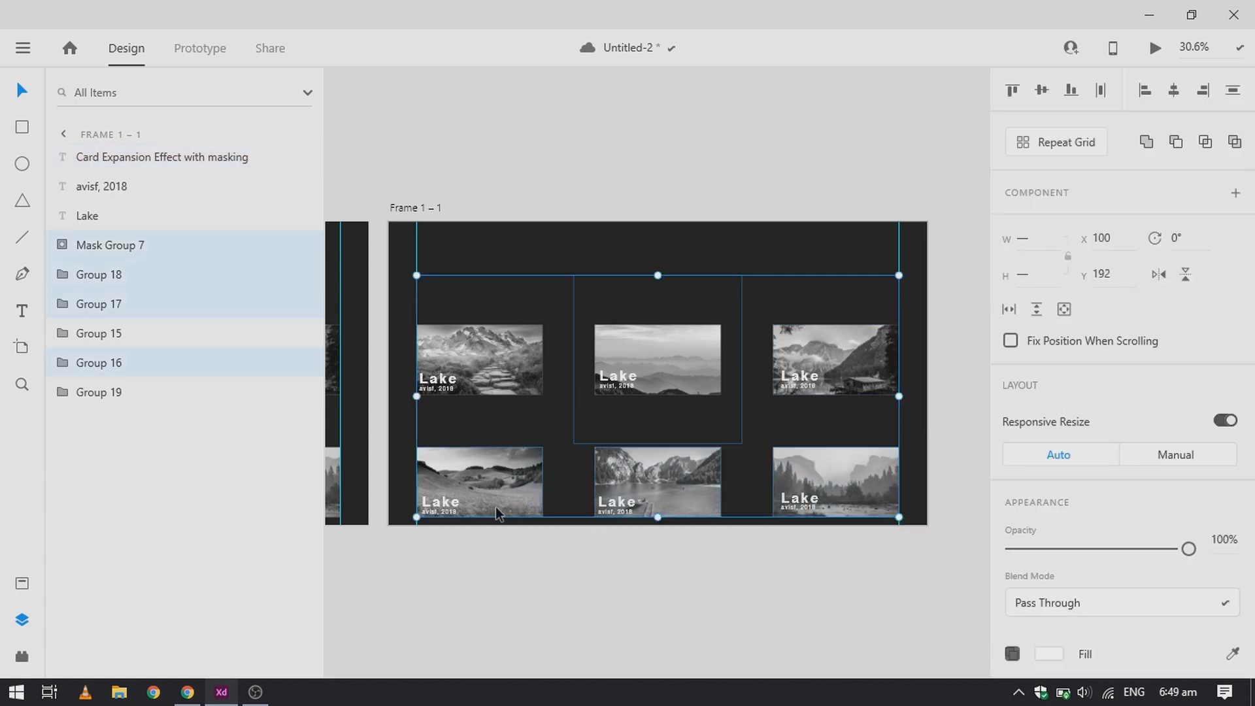
{"action": "left_click", "coordinate": [688, 638]}
{"action": "left_click_drag", "start_coordinate": [909, 585], "coordinate": [493, 508]}
{"action": "left_click_drag", "start_coordinate": [1188, 669], "coordinate": [910, 533]}
- Move the upper-left and upper-right cards down to Y 447 and set their opacity to 0%
{"action": "left_click", "coordinate": [834, 371]}
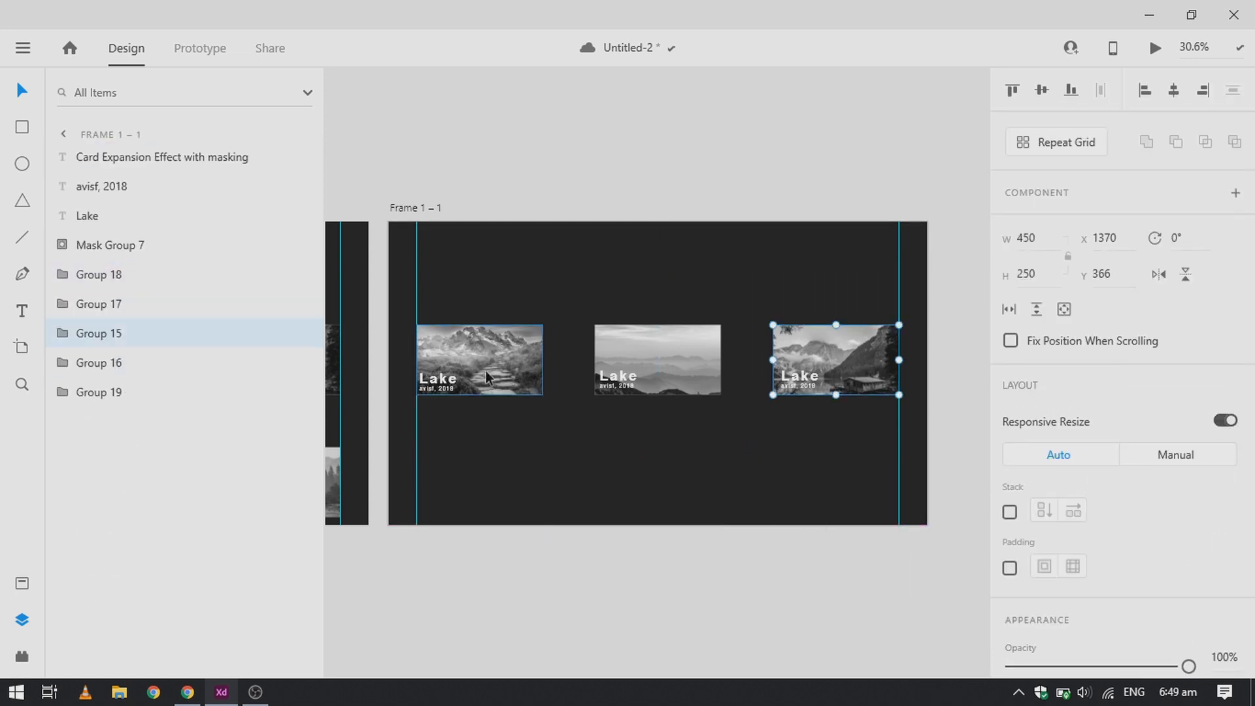
{"action": "scroll", "coordinate": [1157, 525], "scroll_direction": "down", "scroll_amount": 3}
{"action": "left_click_drag", "start_coordinate": [839, 371], "coordinate": [840, 393]}
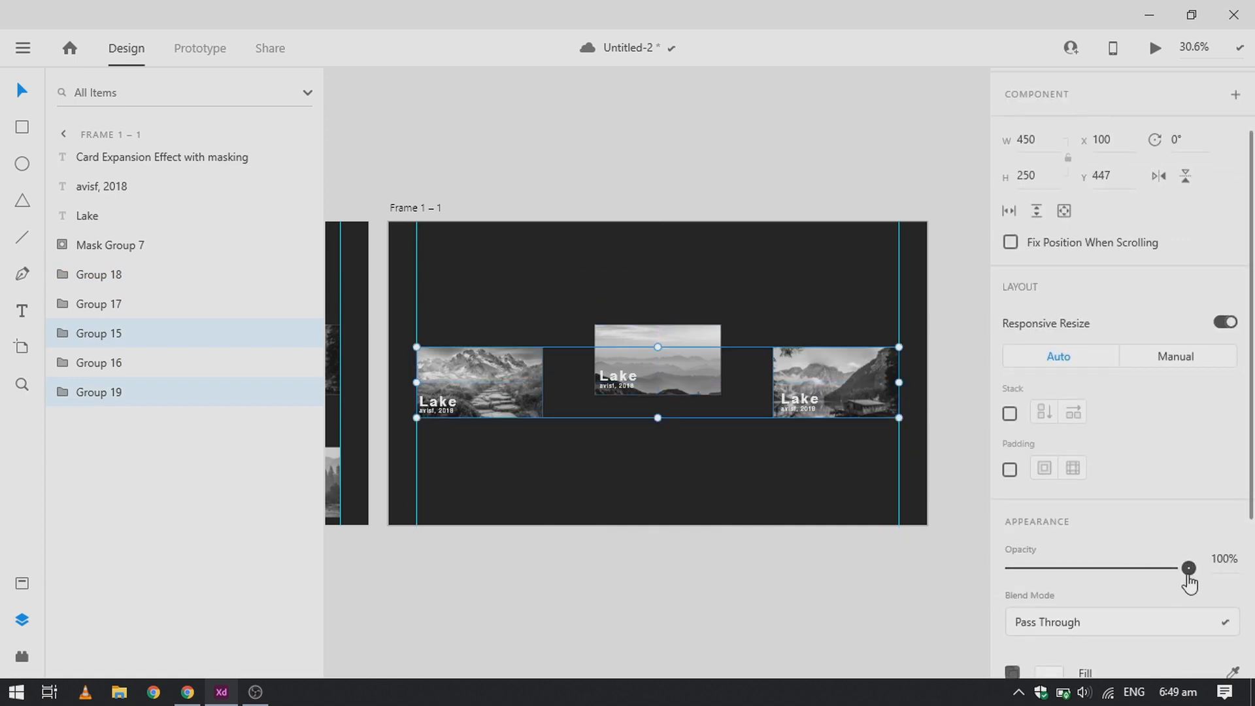
{"action": "left_click_drag", "start_coordinate": [1189, 567], "coordinate": [928, 523]}
{"action": "left_click", "coordinate": [724, 462]}
- Try to shrink the middle card's mask ellipse around its centre to about 162 px
{"action": "left_click", "coordinate": [657, 359]}
{"action": "left_click", "coordinate": [64, 246]}
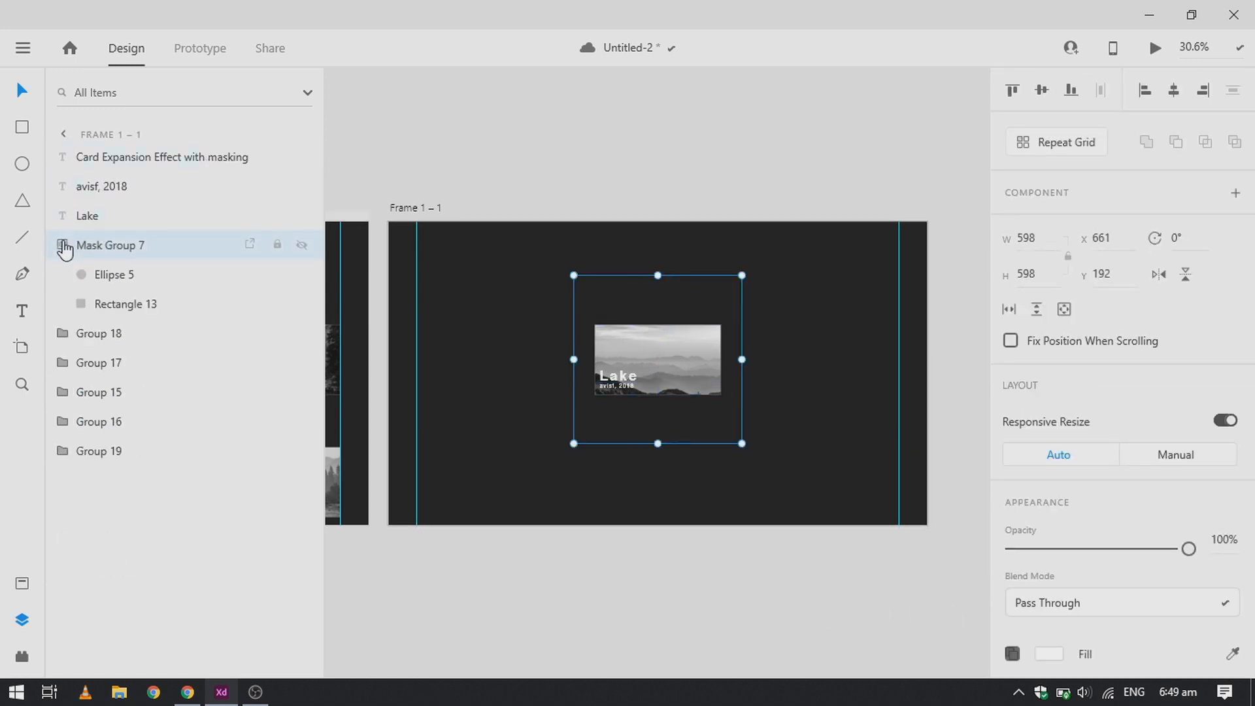
{"action": "left_click", "coordinate": [111, 285]}
{"action": "scroll", "coordinate": [743, 274], "scroll_direction": "up", "scroll_amount": 3}
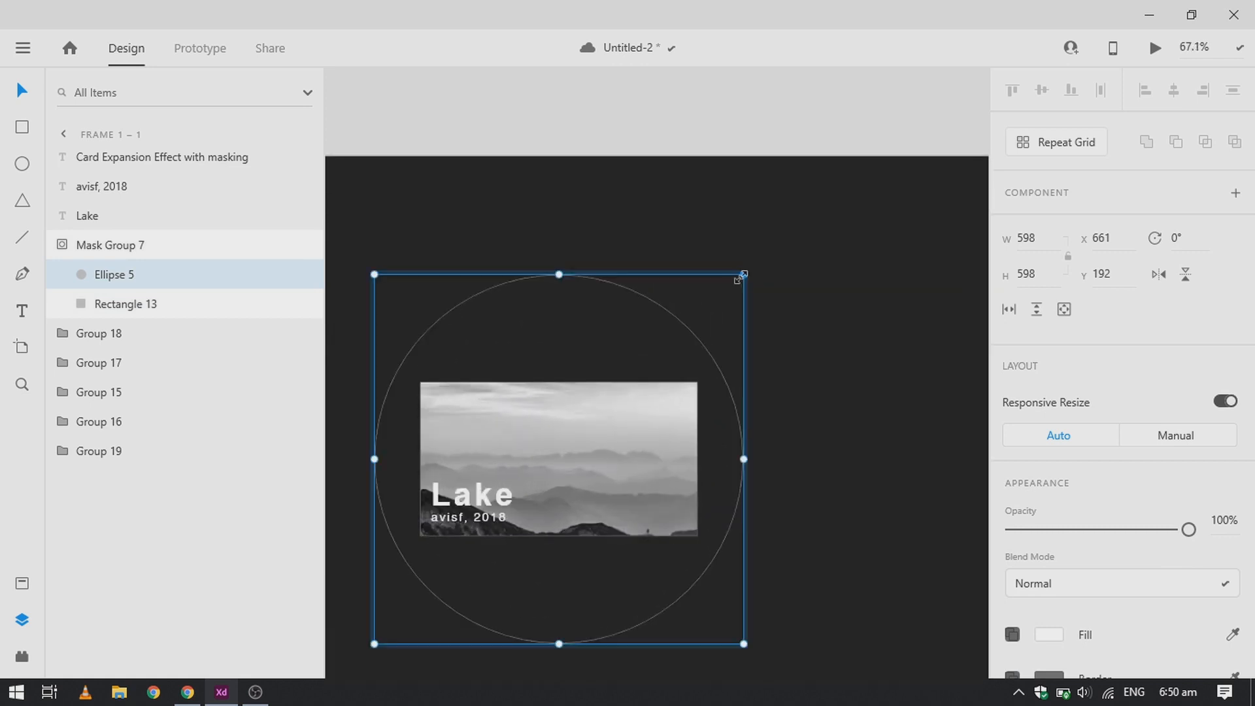
{"action": "left_click_drag", "start_coordinate": [743, 274], "coordinate": [639, 401]}
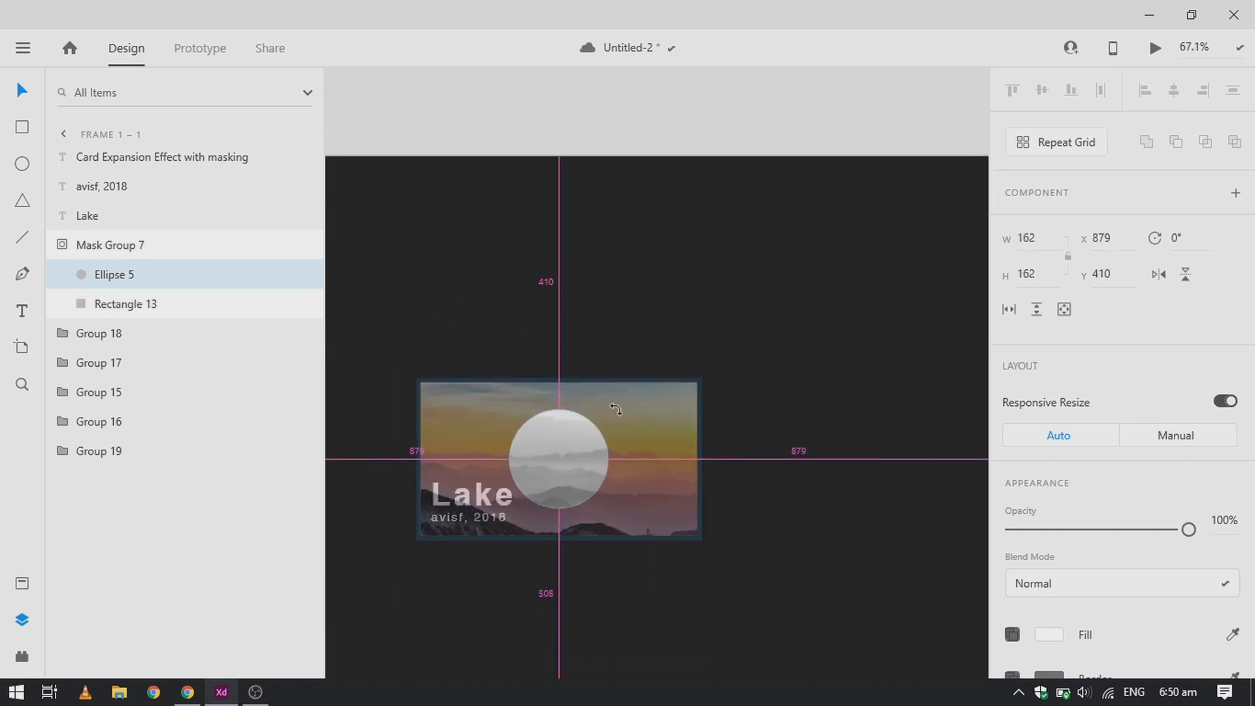
{"action": "left_click", "coordinate": [814, 415]}
{"action": "scroll", "coordinate": [567, 460], "scroll_direction": "down", "scroll_amount": 2}
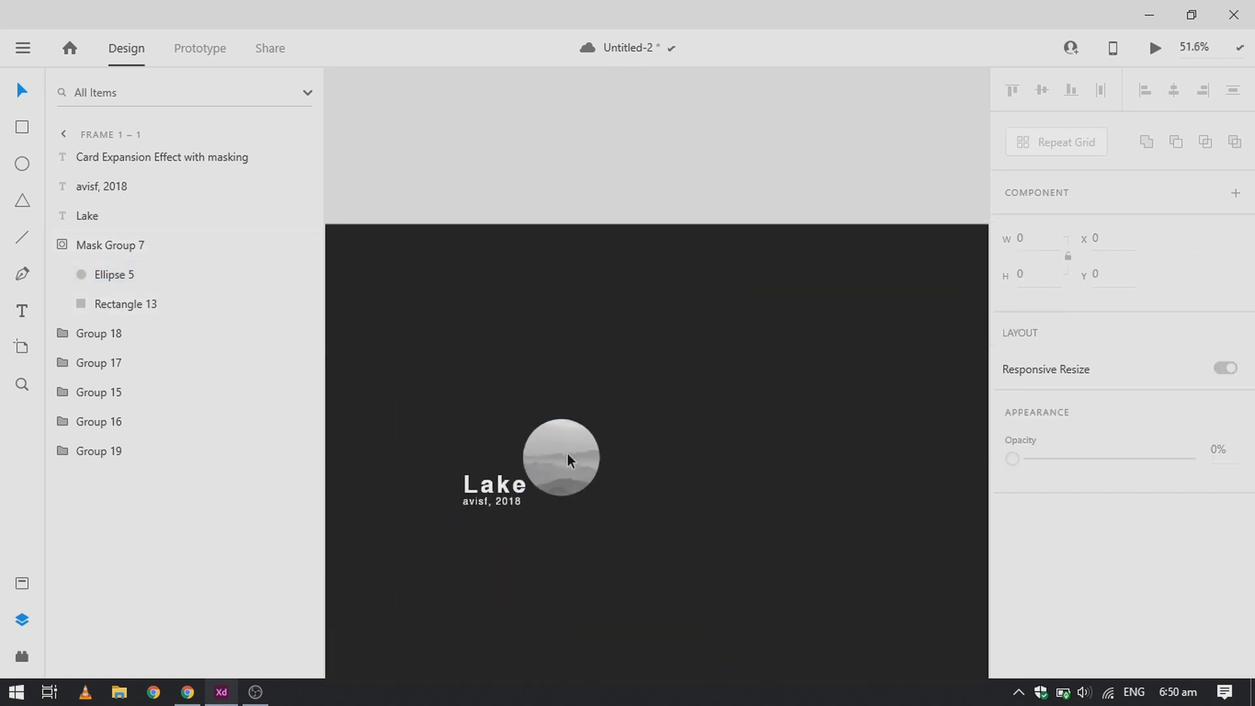
- Move the heading, subtitle and Lake title into the middle card's mask group, between the ellipse and the image
{"action": "double_click", "coordinate": [543, 487]}
{"action": "left_click", "coordinate": [87, 221]}
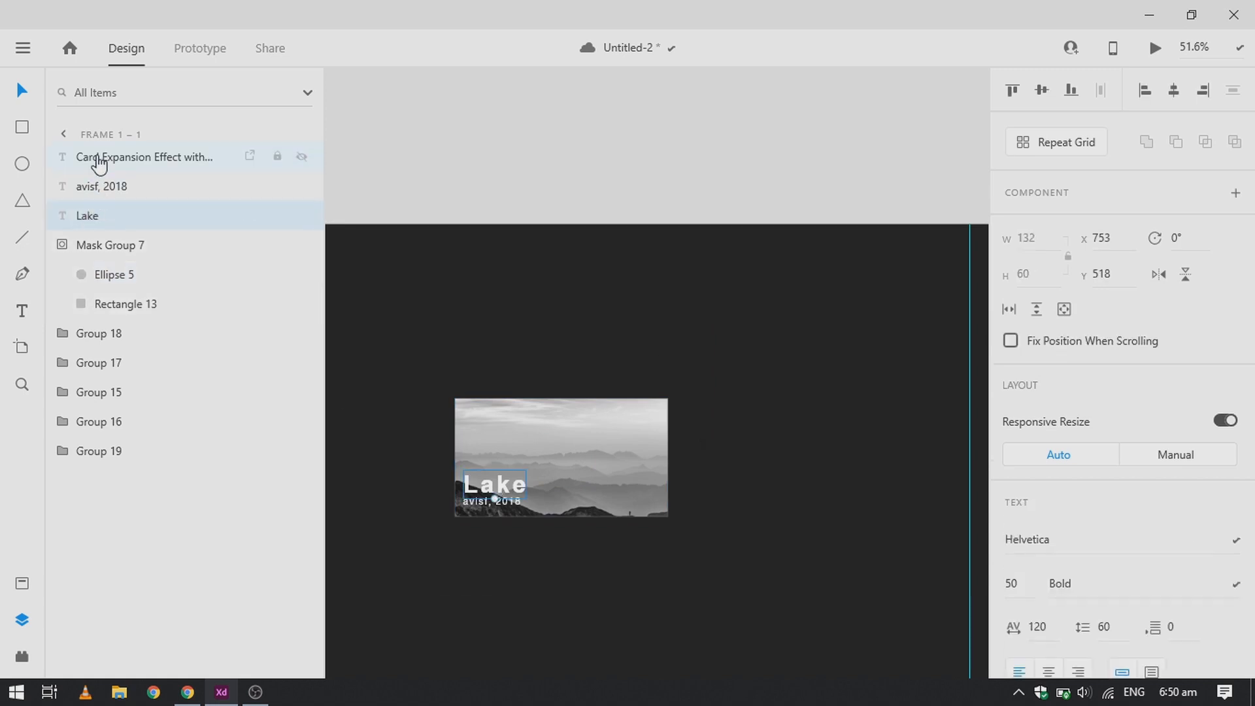
{"action": "left_click", "coordinate": [98, 160], "text": "shift"}
{"action": "key", "text": "Delete"}
{"action": "left_click", "coordinate": [123, 195]}
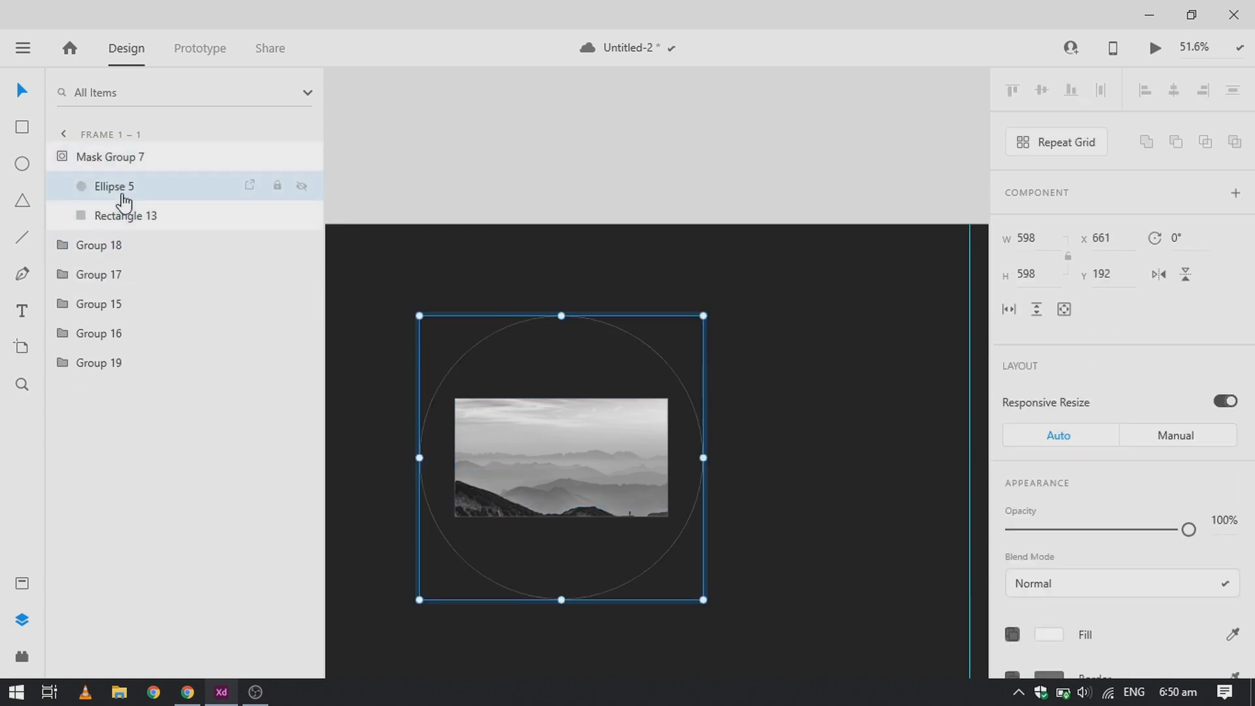
{"action": "key", "text": "ctrl+z"}
{"action": "left_click", "coordinate": [862, 447]}
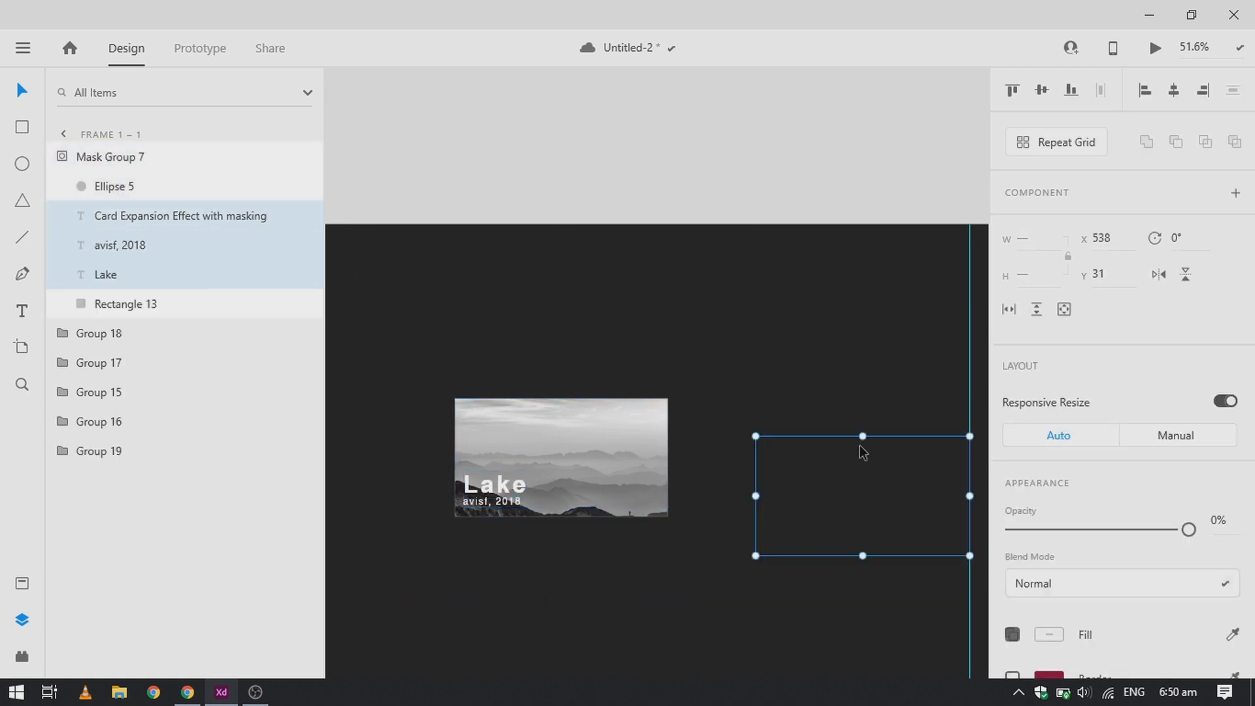
- Shrink the mask ellipse around its centre to about 130 px so it masks the image and texts
{"action": "left_click", "coordinate": [642, 453]}
{"action": "left_click", "coordinate": [102, 190]}
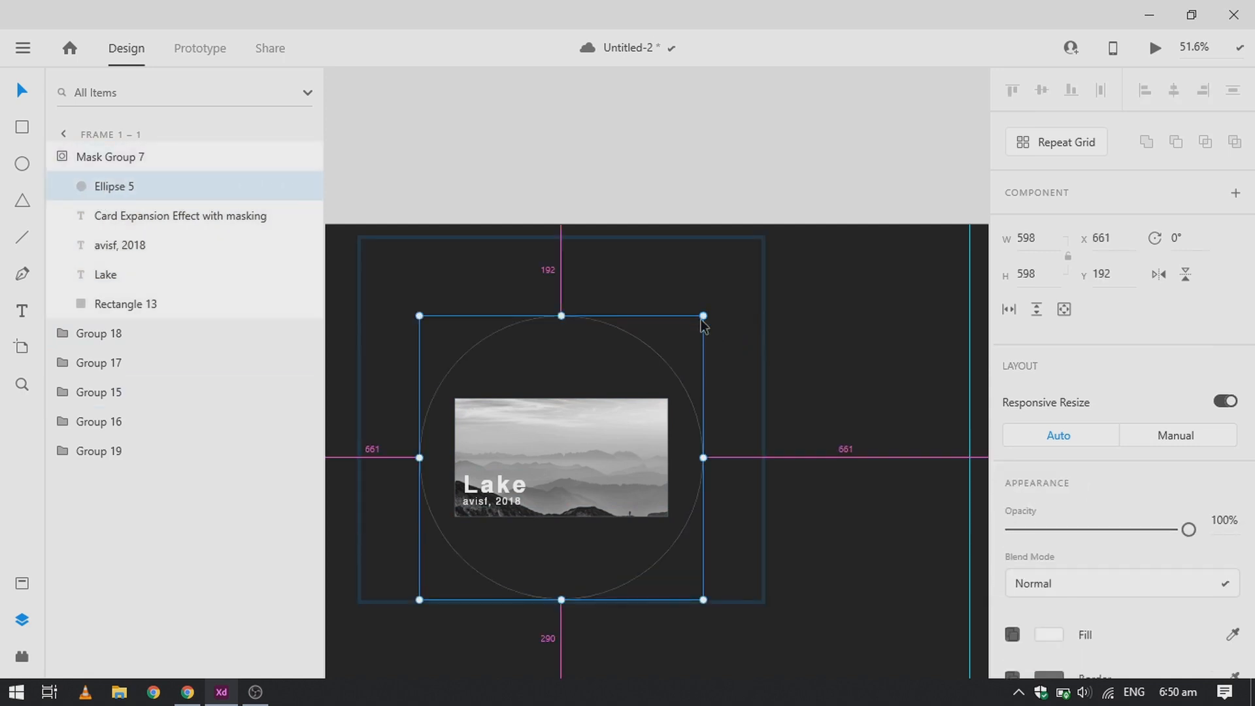
{"action": "left_click_drag", "start_coordinate": [704, 316], "coordinate": [629, 427]}
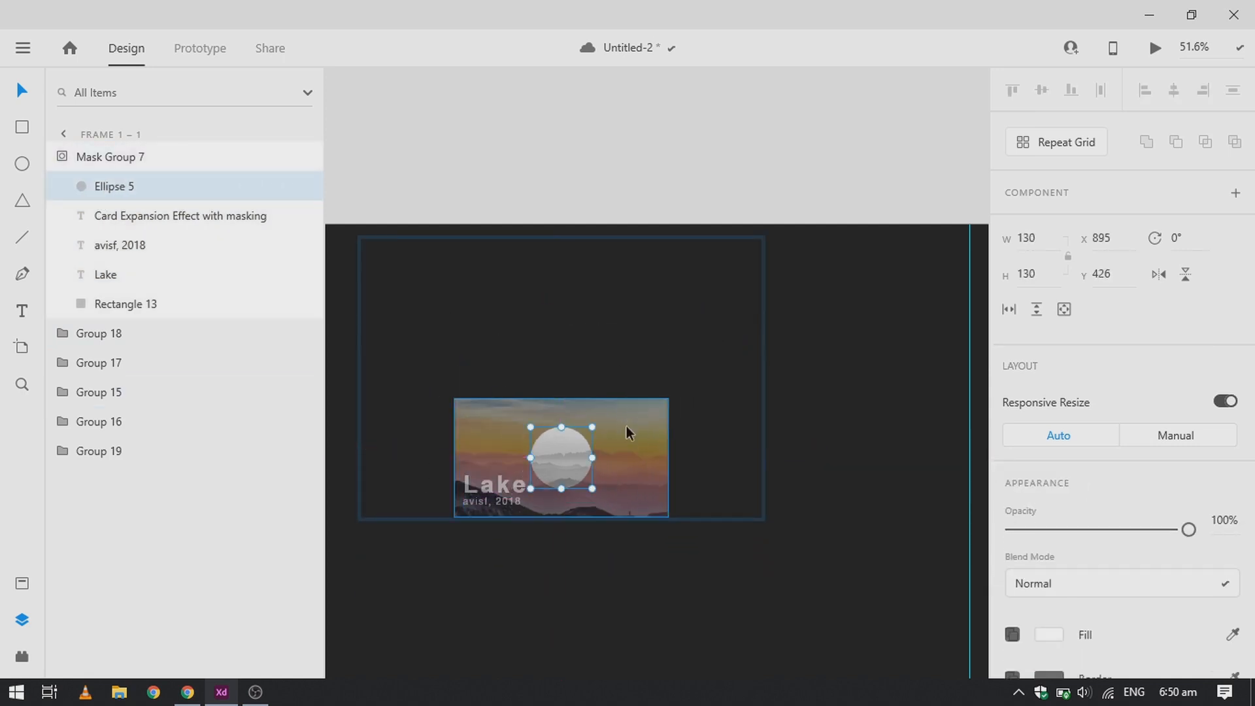
{"action": "left_click", "coordinate": [744, 562]}
{"action": "scroll", "coordinate": [745, 562], "scroll_direction": "down", "scroll_amount": 3}
{"action": "scroll", "coordinate": [654, 509], "scroll_direction": "down", "scroll_amount": 2}
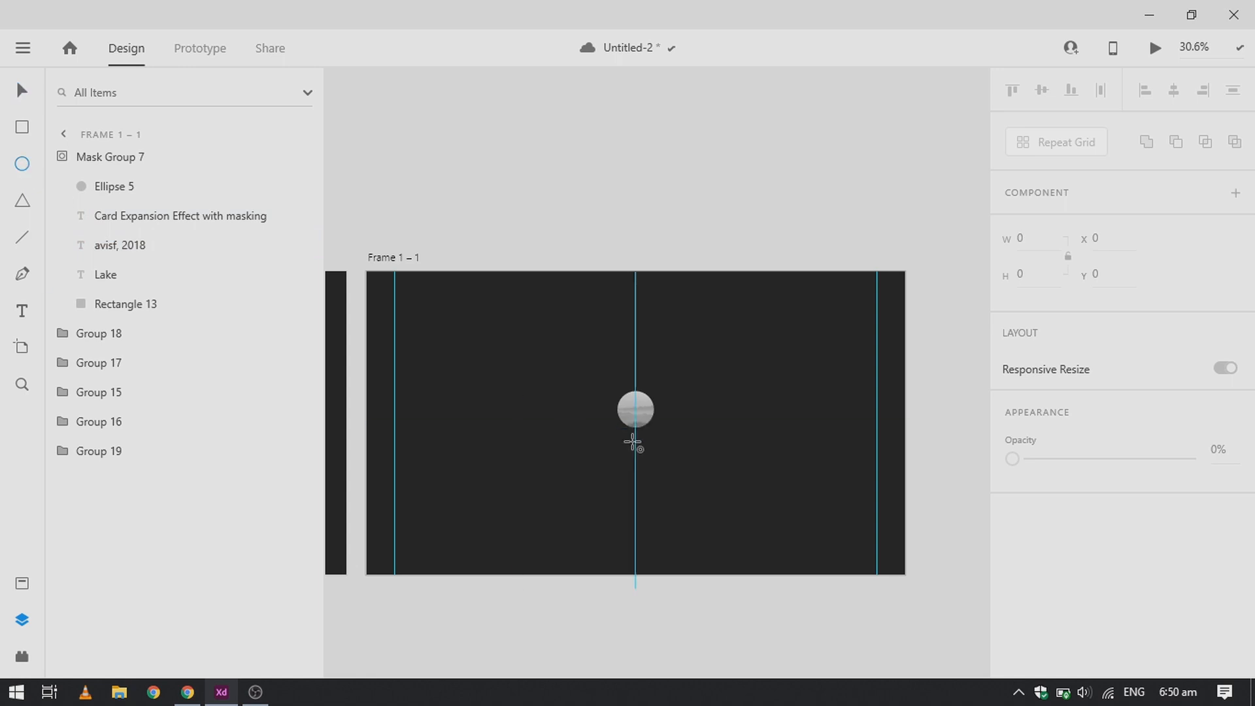
{"action": "left_click_drag", "start_coordinate": [628, 432], "coordinate": [701, 505]}
{"action": "key", "text": "ctrl+z"}
{"action": "key", "text": "v"}
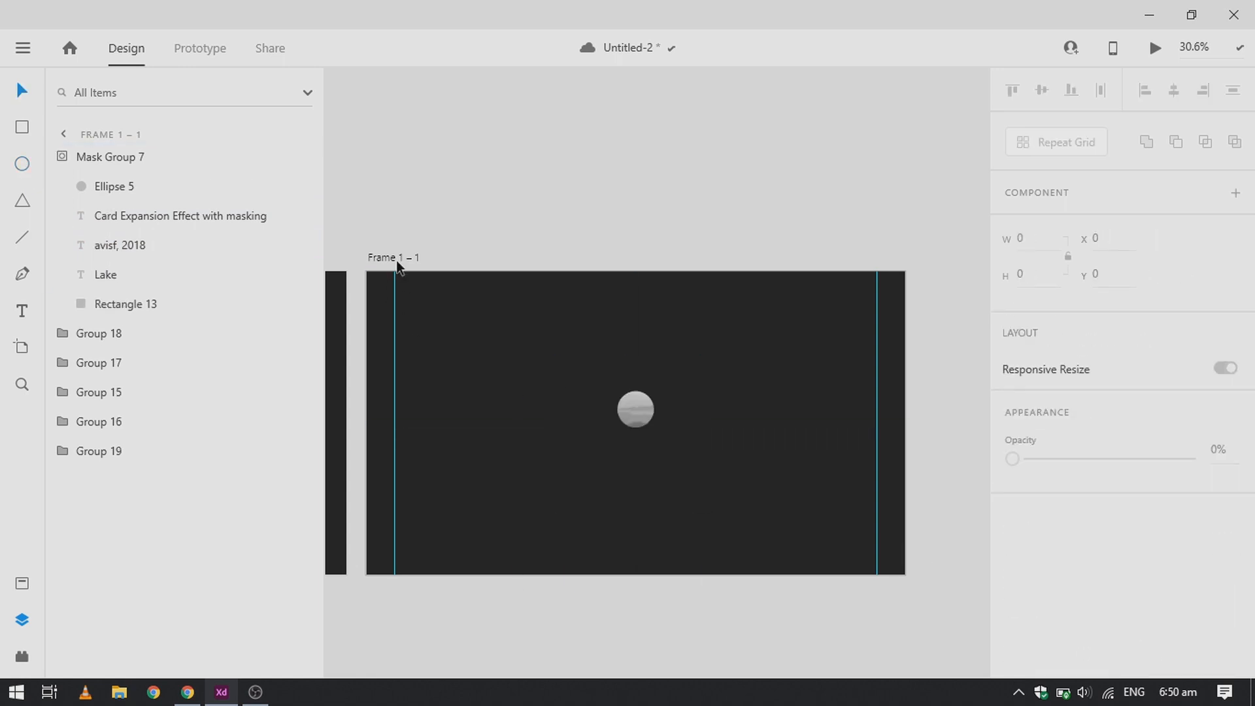
- Duplicate the Frame 1 – 1 artboard and draw an unfilled circle about 368 px wide around the masked image in the copy
{"action": "left_click", "coordinate": [396, 261]}
{"action": "key", "text": "ctrl+d"}
{"action": "mouse_move", "coordinate": [643, 366]}
{"action": "left_mouse_down"}
{"action": "mouse_move", "coordinate": [730, 416]}
{"action": "mouse_move", "coordinate": [690, 384]}
{"action": "mouse_move", "coordinate": [722, 377]}
{"action": "left_mouse_up"}
{"action": "scroll", "coordinate": [1045, 580], "scroll_direction": "down", "scroll_amount": 2}
{"action": "left_click", "coordinate": [1012, 561]}
{"action": "key", "text": "v"}
{"action": "scroll", "coordinate": [674, 400], "scroll_direction": "up", "scroll_amount": 3}
- Move the masked image group onto the lower-right edge of the outlined circle
{"action": "left_click", "coordinate": [674, 397]}
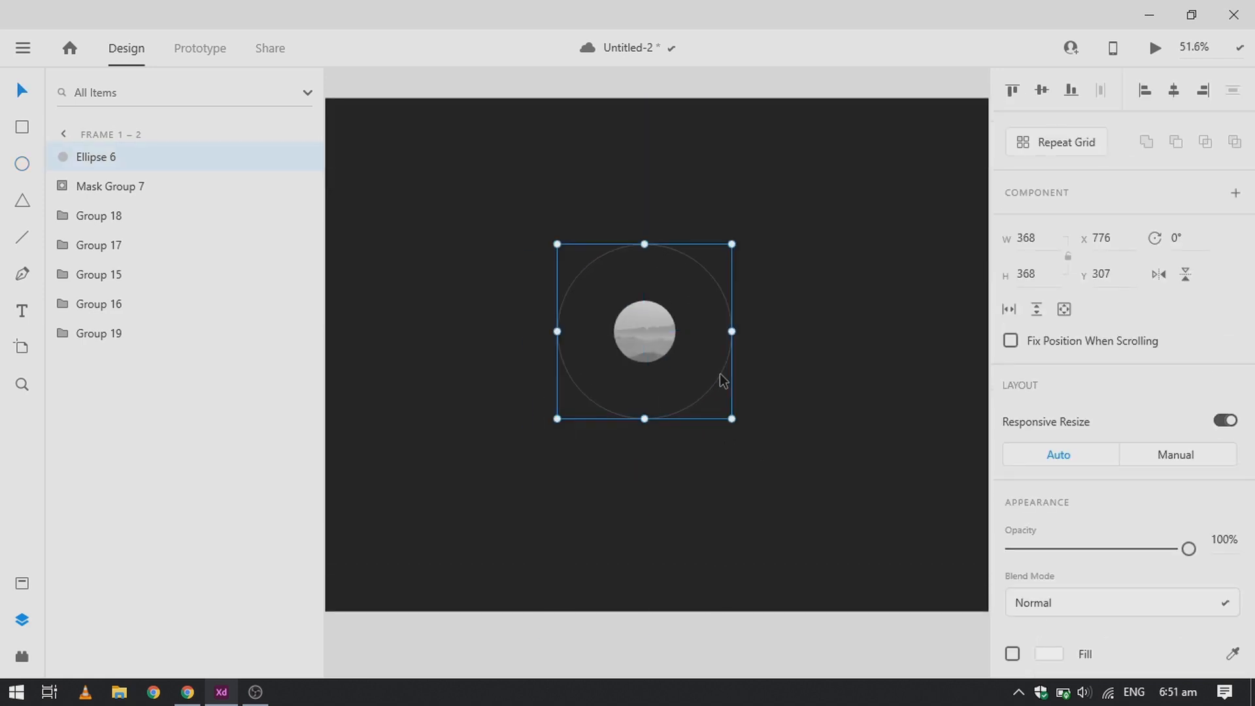
{"action": "left_click", "coordinate": [678, 350]}
{"action": "left_click", "coordinate": [656, 331]}
{"action": "left_click_drag", "start_coordinate": [656, 330], "coordinate": [736, 317]}
{"action": "left_click", "coordinate": [772, 306]}
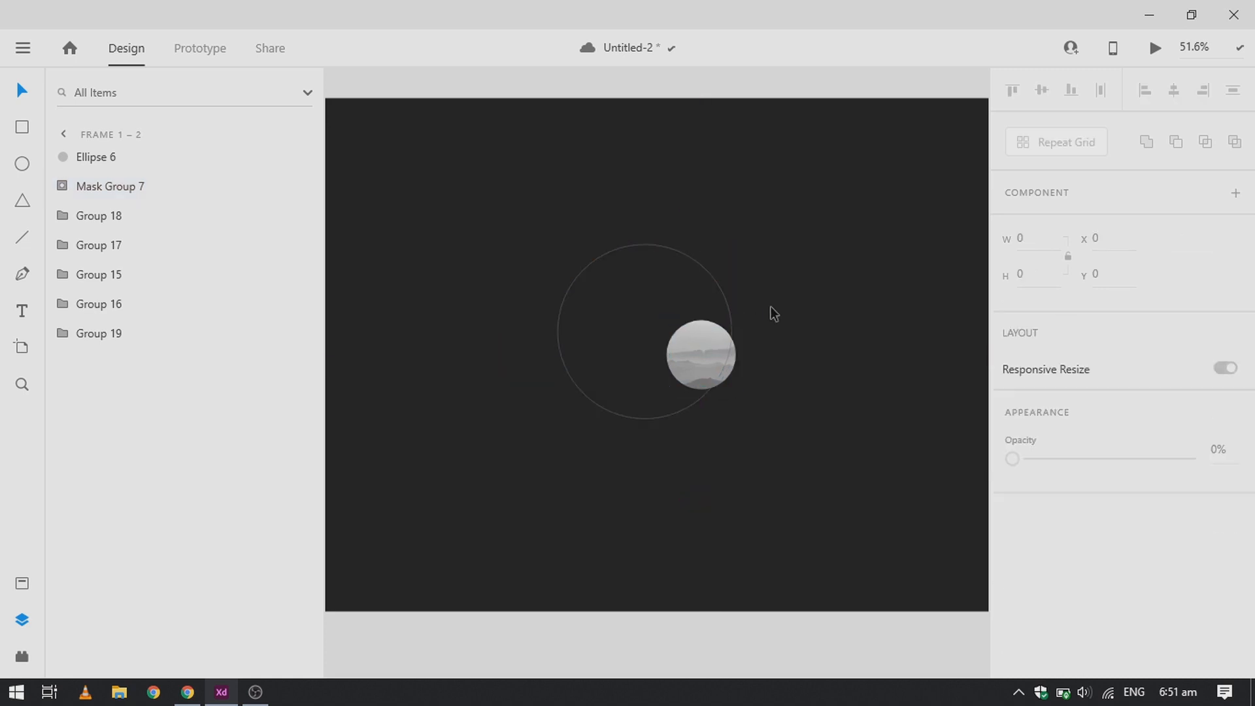
- Enlarge the mask ellipse inside the mask group of Frame 1 – 2 slightly around its centre
{"action": "scroll", "coordinate": [771, 306], "scroll_direction": "left", "scroll_amount": 1}
{"action": "scroll", "coordinate": [771, 306], "scroll_direction": "down", "scroll_amount": 3}
{"action": "left_click", "coordinate": [493, 172]}
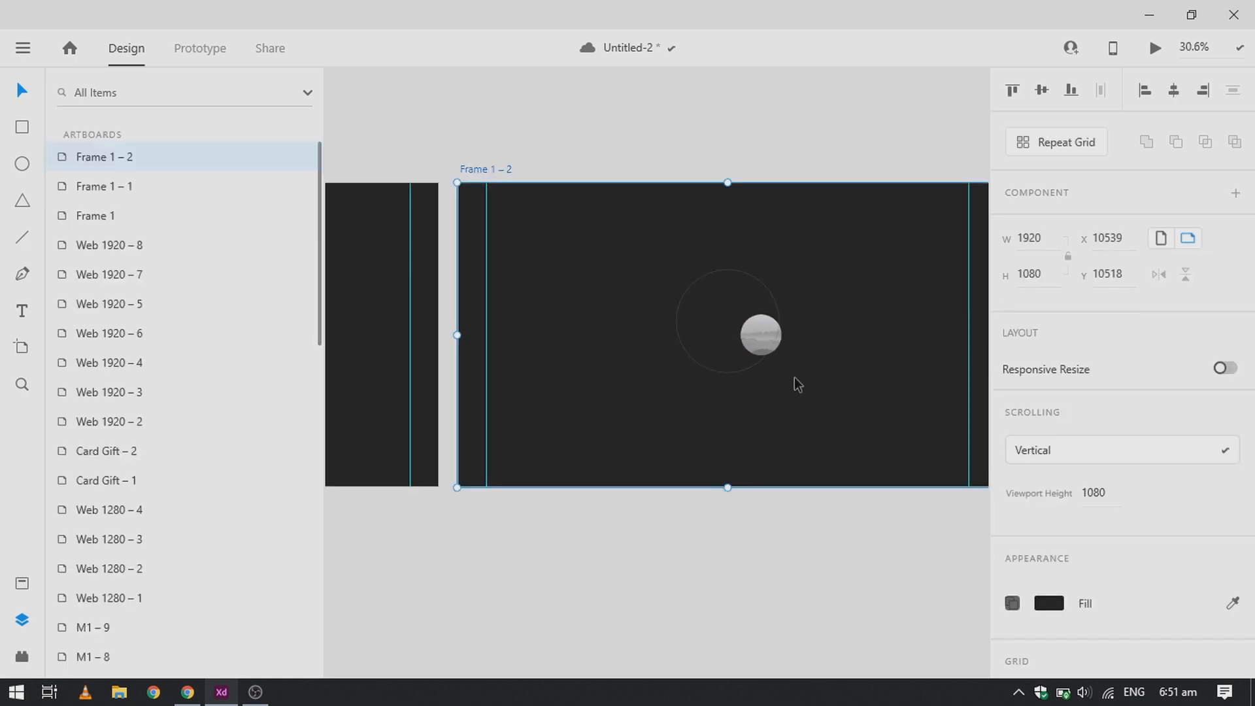
{"action": "left_click", "coordinate": [760, 335]}
{"action": "left_click", "coordinate": [59, 189]}
{"action": "left_click", "coordinate": [113, 331]}
{"action": "left_click", "coordinate": [763, 320]}
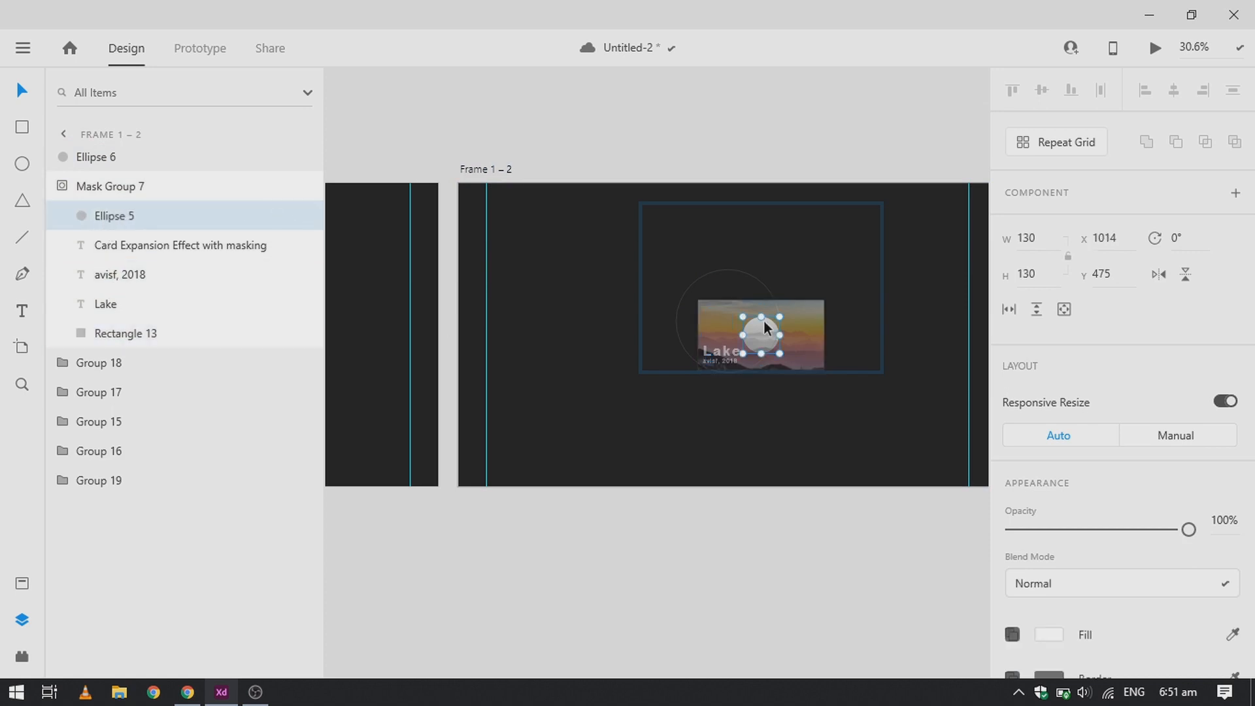
{"action": "left_click", "coordinate": [785, 437]}
- Duplicate the Frame 1 – 2 artboard
{"action": "left_click", "coordinate": [495, 171]}
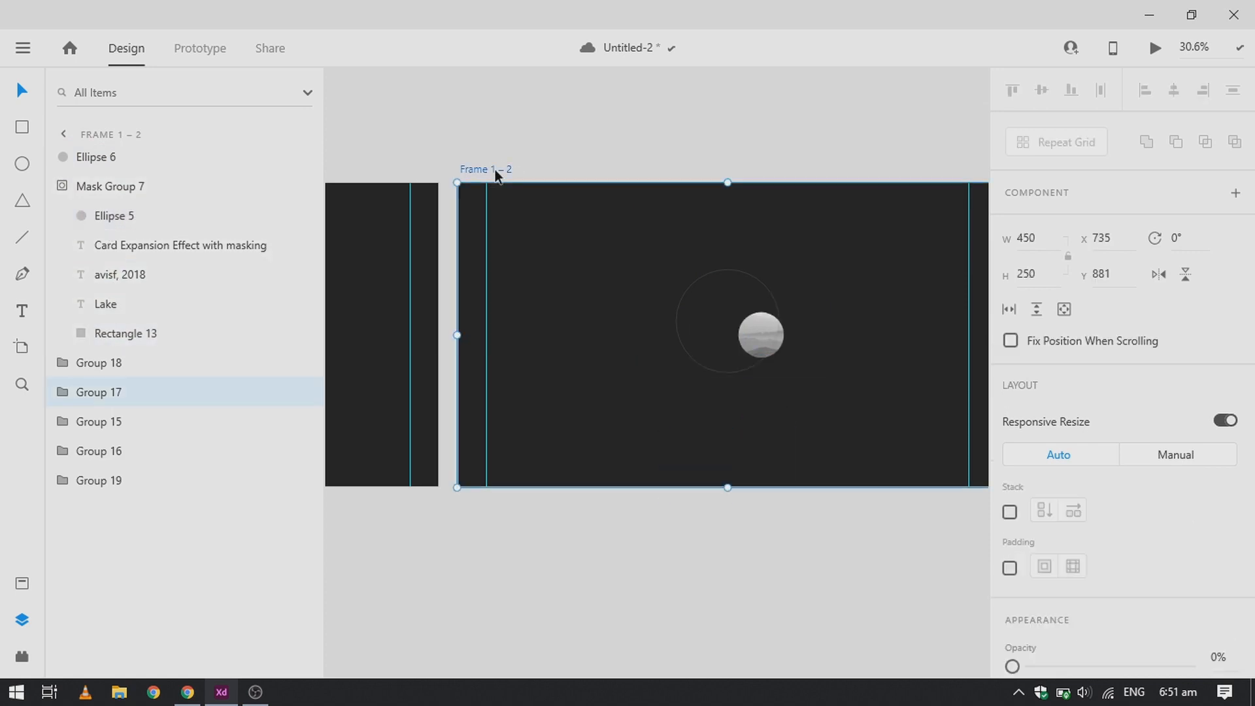
{"action": "key", "text": "ctrl+d"}
{"action": "scroll", "coordinate": [671, 373], "scroll_direction": "up", "scroll_amount": 2}
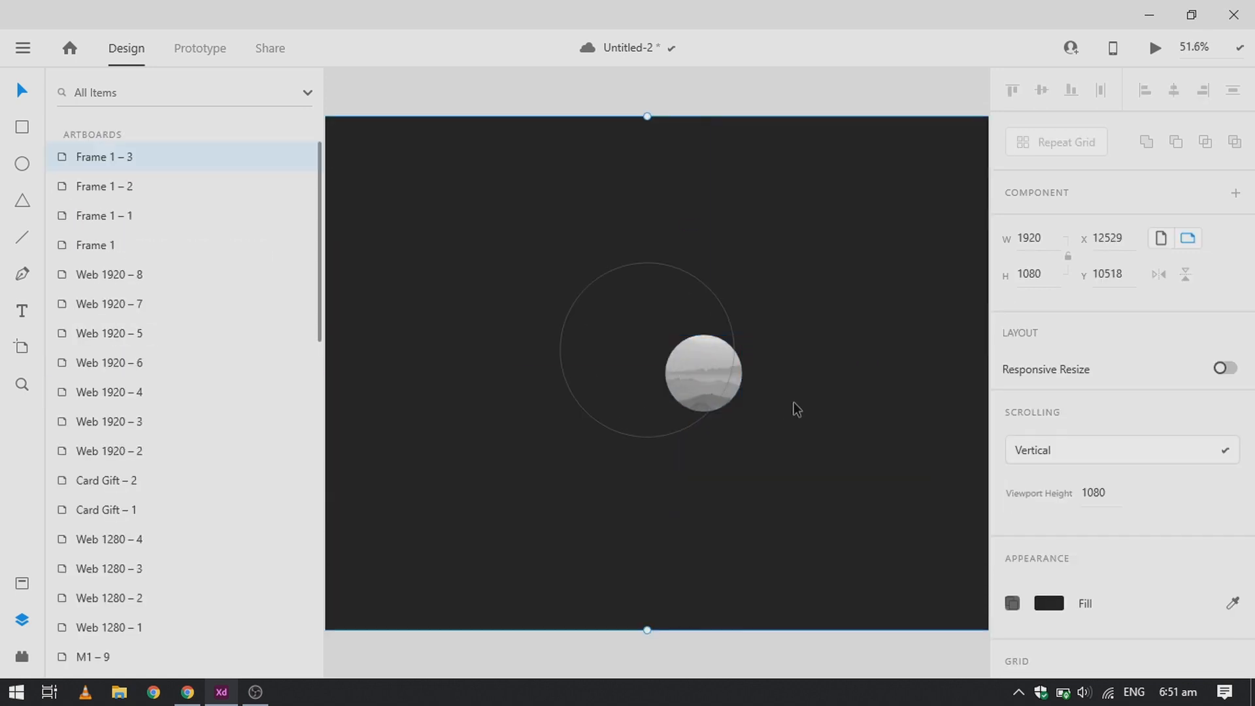
- Move the masked image group in Frame 1 – 3 to the upper-right edge of the outlined circle
{"action": "left_click", "coordinate": [720, 373]}
{"action": "left_click_drag", "start_coordinate": [718, 382], "coordinate": [717, 366]}
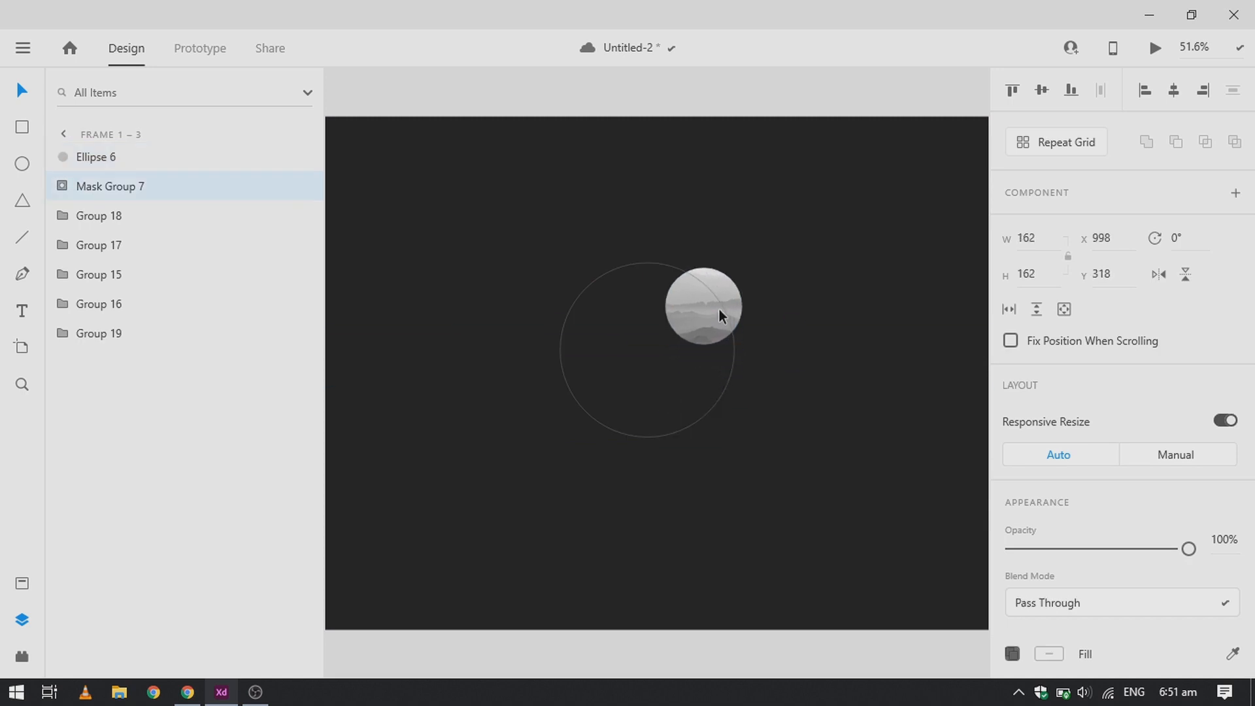
{"action": "left_click_drag", "start_coordinate": [719, 308], "coordinate": [668, 355]}
{"action": "scroll", "coordinate": [702, 313], "scroll_direction": "down", "scroll_amount": 1}
- Duplicate the artboard twice, placing the masked image on the circle's upper edge in Frame 1 – 4 and at its centre in Frame 1 – 5
{"action": "left_click", "coordinate": [343, 148]}
{"action": "key", "text": "ctrl+d"}
{"action": "left_click", "coordinate": [352, 164]}
{"action": "key", "text": "ctrl+d"}
{"action": "left_click", "coordinate": [661, 336]}
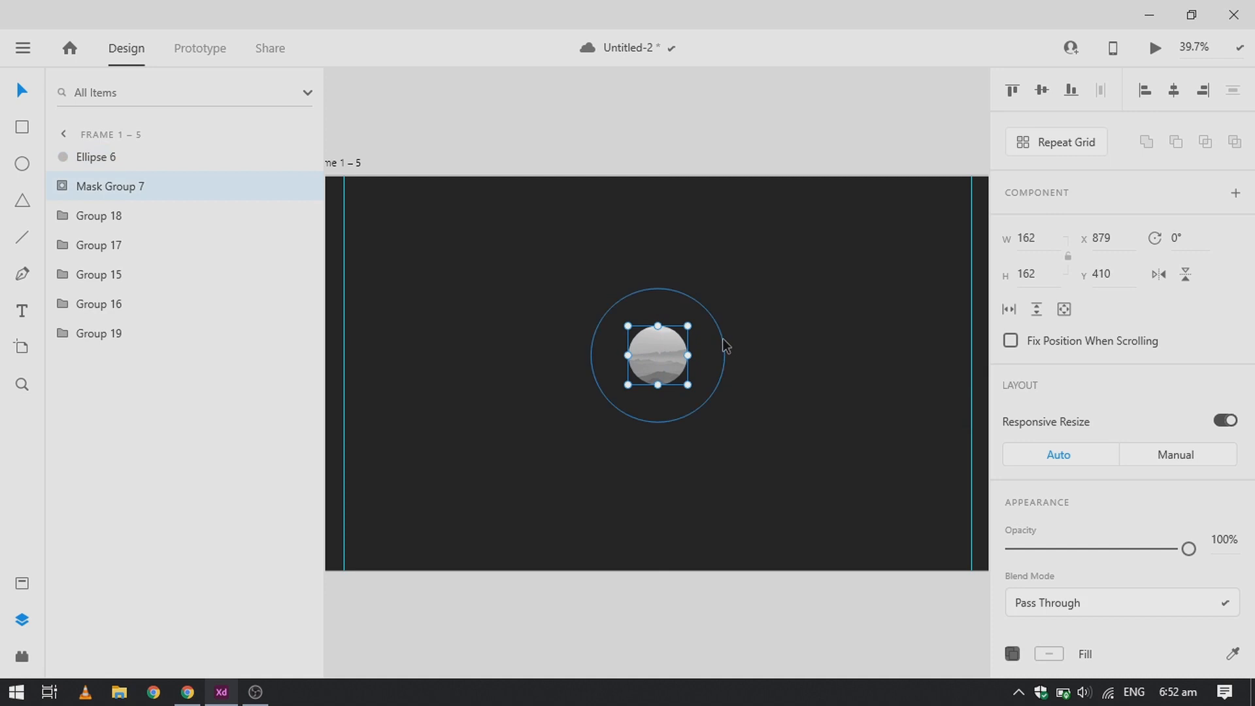
- Delete the outlined circle from Frame 1 – 5 and duplicate that artboard
{"action": "key", "text": "Delete"}
{"action": "left_click", "coordinate": [341, 169]}
{"action": "key", "text": "ctrl+d"}
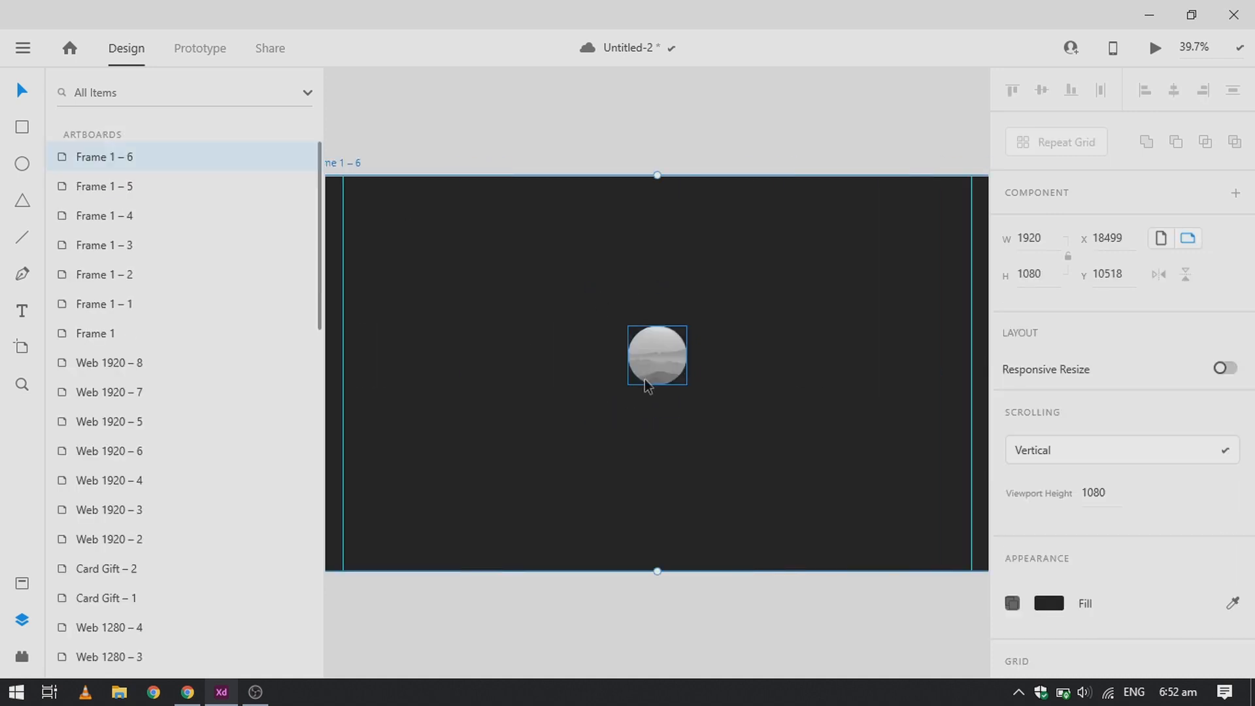
- Enlarge Rectangle 13 in the Frame 1 – 6 mask group to the artboard's full width and shift it up past the artboard's upper edge
{"action": "double_click", "coordinate": [614, 374]}
{"action": "scroll", "coordinate": [703, 384], "scroll_direction": "down", "scroll_amount": 1}
{"action": "scroll", "coordinate": [701, 384], "scroll_direction": "down", "scroll_amount": 2}
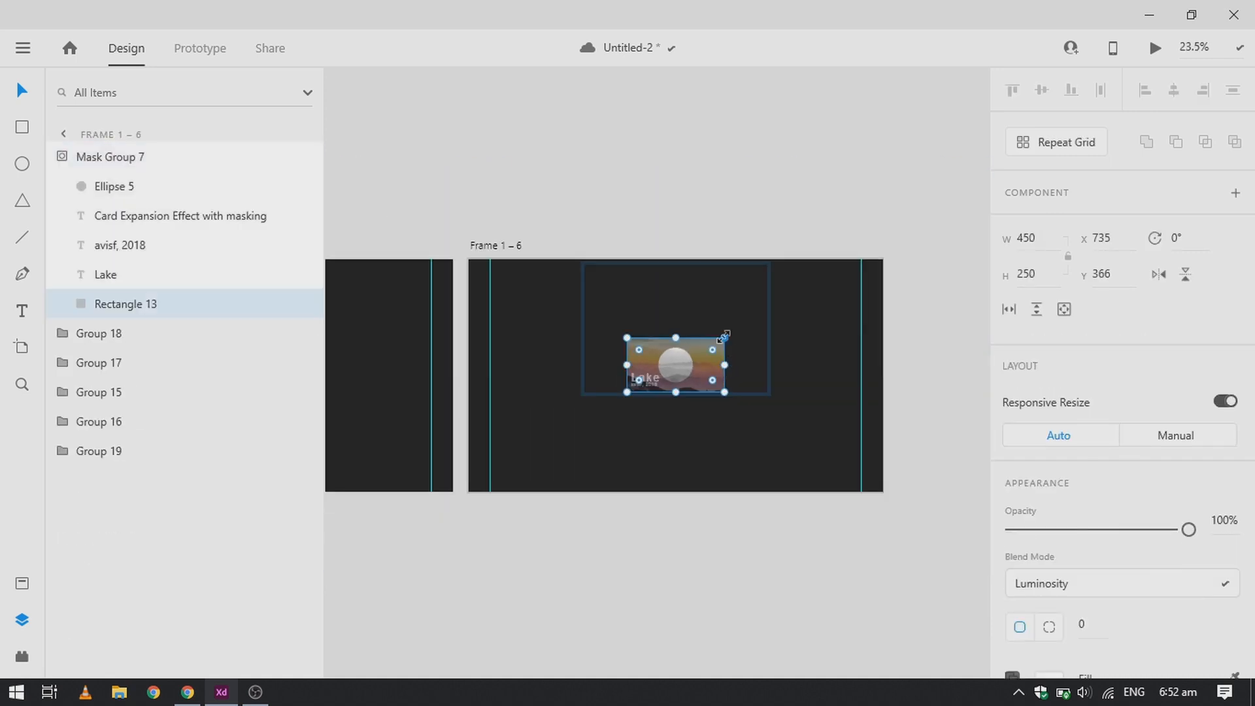
{"action": "left_click_drag", "start_coordinate": [733, 336], "coordinate": [899, 253]}
{"action": "left_click_drag", "start_coordinate": [758, 402], "coordinate": [758, 322]}
- Enlarge the mask ellipse in Frame 1 – 6 around its centre to about 2362 px so it reveals the whole photo
{"action": "left_click", "coordinate": [115, 186]}
{"action": "scroll", "coordinate": [697, 351], "scroll_direction": "down", "scroll_amount": 2}
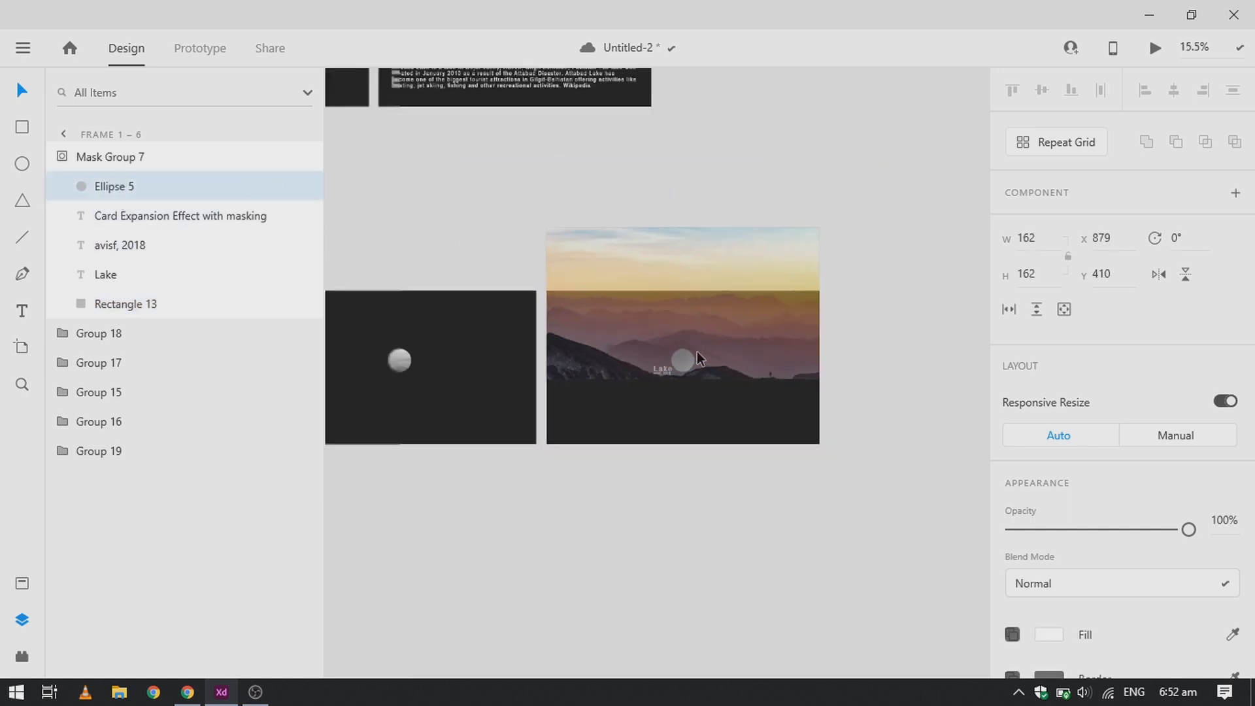
{"action": "scroll", "coordinate": [697, 358], "scroll_direction": "down", "scroll_amount": 1}
{"action": "left_click_drag", "start_coordinate": [694, 308], "coordinate": [965, 168]}
{"action": "left_click", "coordinate": [965, 169]}
{"action": "left_click", "coordinate": [696, 301]}
{"action": "scroll", "coordinate": [696, 301], "scroll_direction": "up", "scroll_amount": 5}
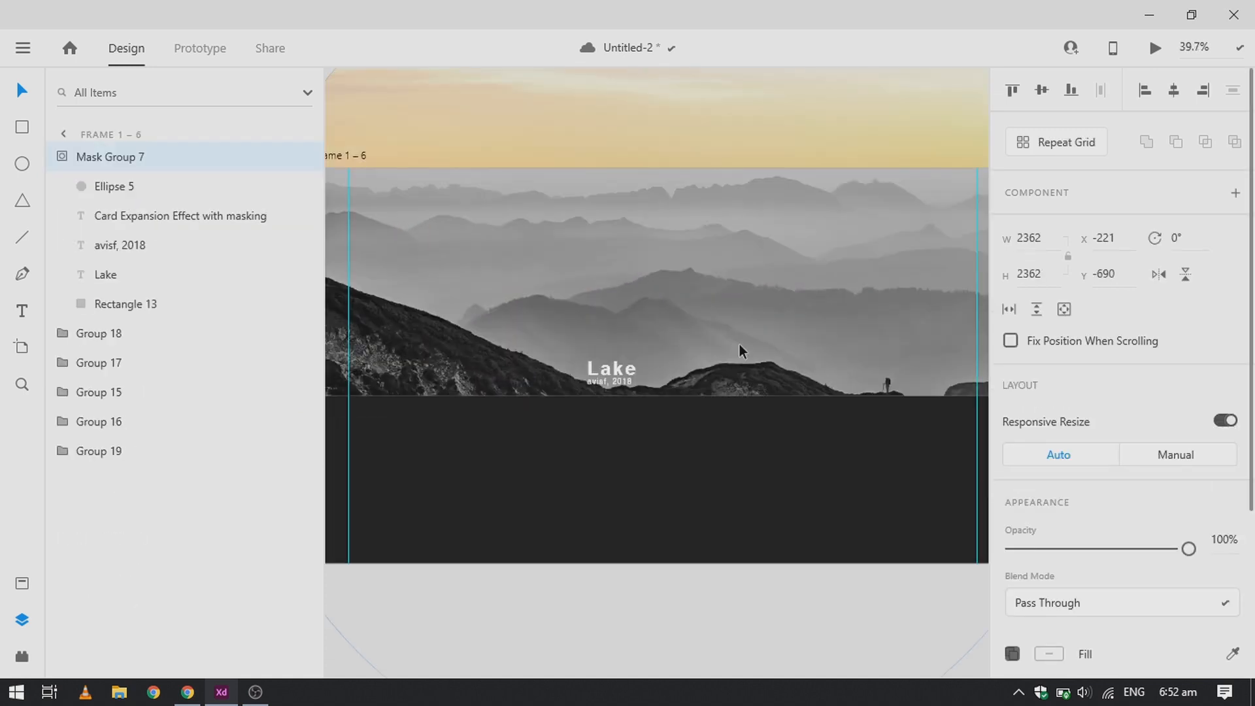
- Set the blend mode of the photo rectangle in Frame 1 – 6 to Normal
{"action": "left_click", "coordinate": [167, 303]}
{"action": "left_click", "coordinate": [1084, 600]}
{"action": "scroll", "coordinate": [1072, 222], "scroll_direction": "up", "scroll_amount": 3}
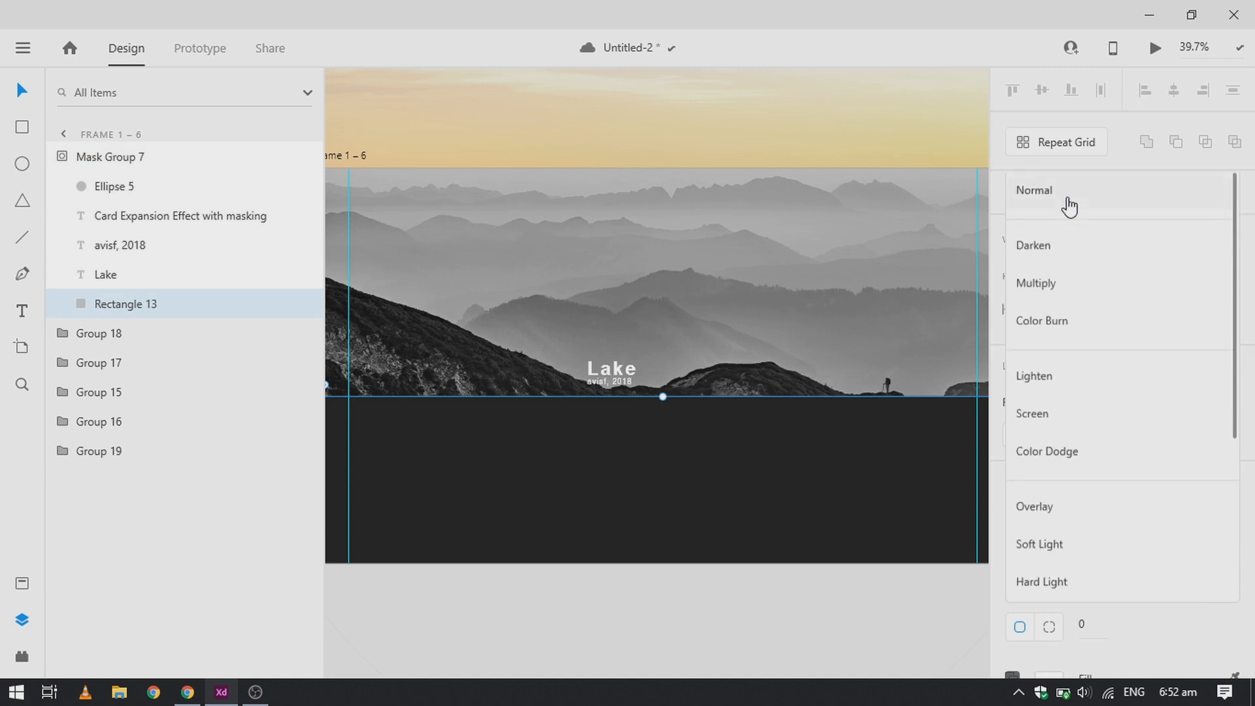
{"action": "left_click", "coordinate": [1067, 197]}
- Delete the "Card Expansion Effect with masking" text from the mask group in Frame 1 – 6
{"action": "scroll", "coordinate": [505, 348], "scroll_direction": "up", "scroll_amount": 3}
{"action": "scroll", "coordinate": [719, 393], "scroll_direction": "left", "scroll_amount": 2}
{"action": "left_click", "coordinate": [799, 434]}
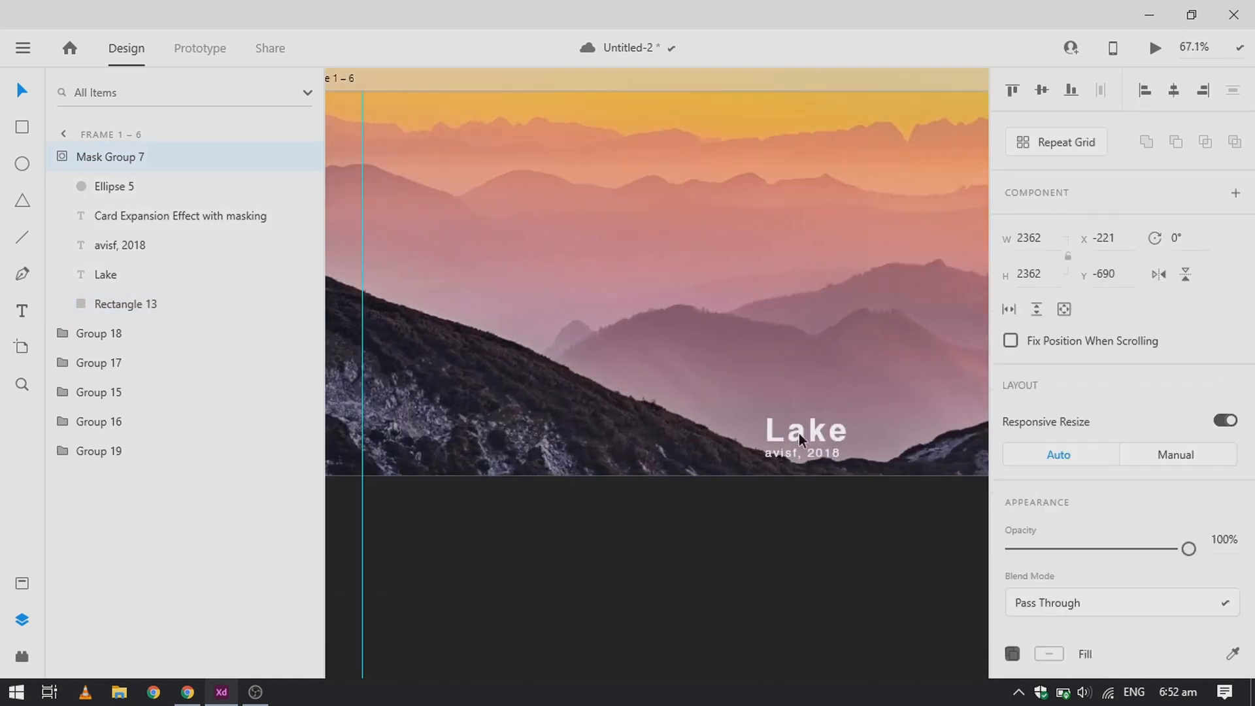
{"action": "left_click", "coordinate": [134, 221]}
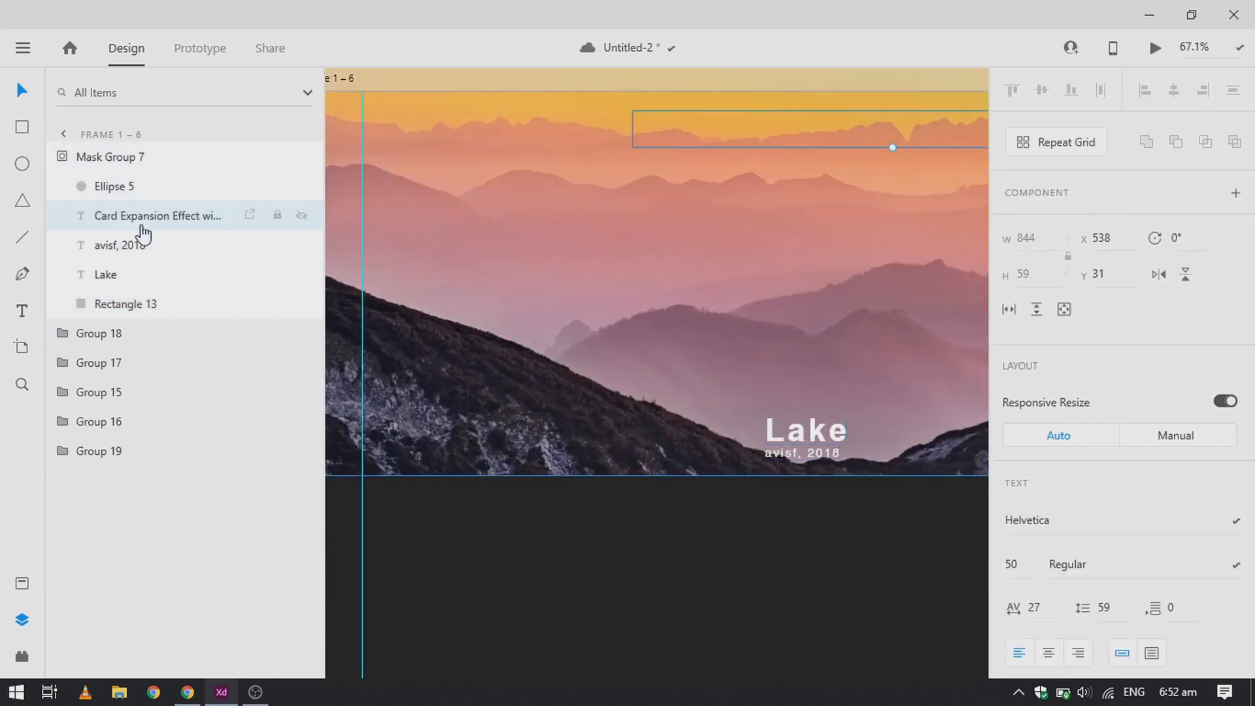
{"action": "left_click", "coordinate": [140, 252]}
{"action": "left_click", "coordinate": [140, 218]}
{"action": "key", "text": "Delete"}
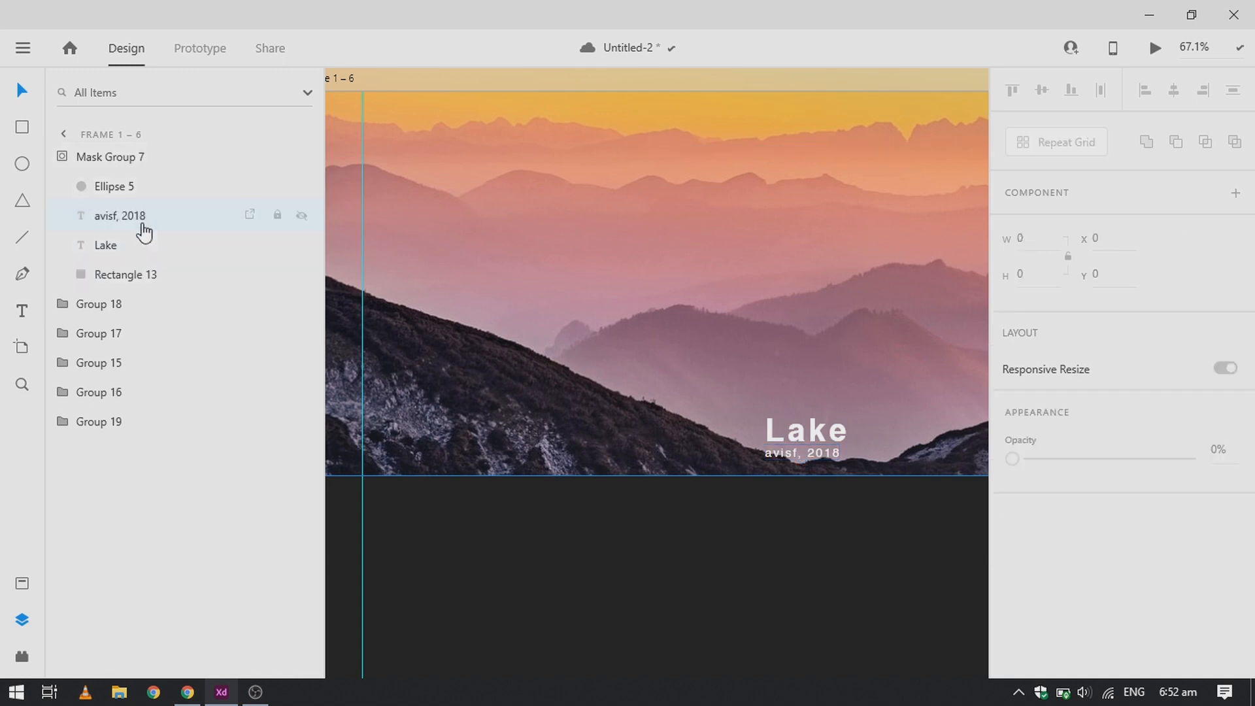
- Move the Lake title and its caption together to the left guide of Frame 1 – 6
{"action": "left_click", "coordinate": [140, 216]}
{"action": "left_click", "coordinate": [145, 247], "text": "shift"}
{"action": "left_click_drag", "start_coordinate": [796, 437], "coordinate": [545, 437]}
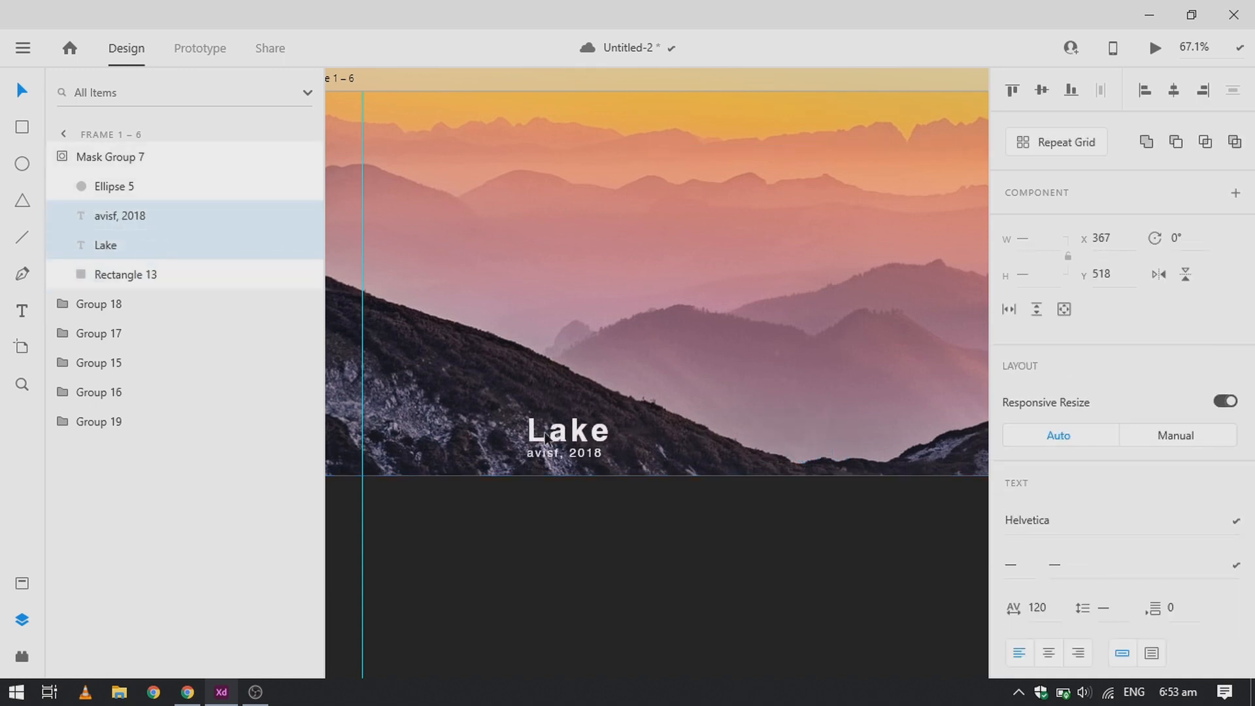
{"action": "left_click", "coordinate": [542, 561]}
- Copy the About Lake heading, red X and description from the earlier artboard into Frame 1 – 6 below the photo at X 100, Y 663
{"action": "scroll", "coordinate": [542, 561], "scroll_direction": "down", "scroll_amount": 6}
{"action": "scroll", "coordinate": [541, 561], "scroll_direction": "left", "scroll_amount": 20}
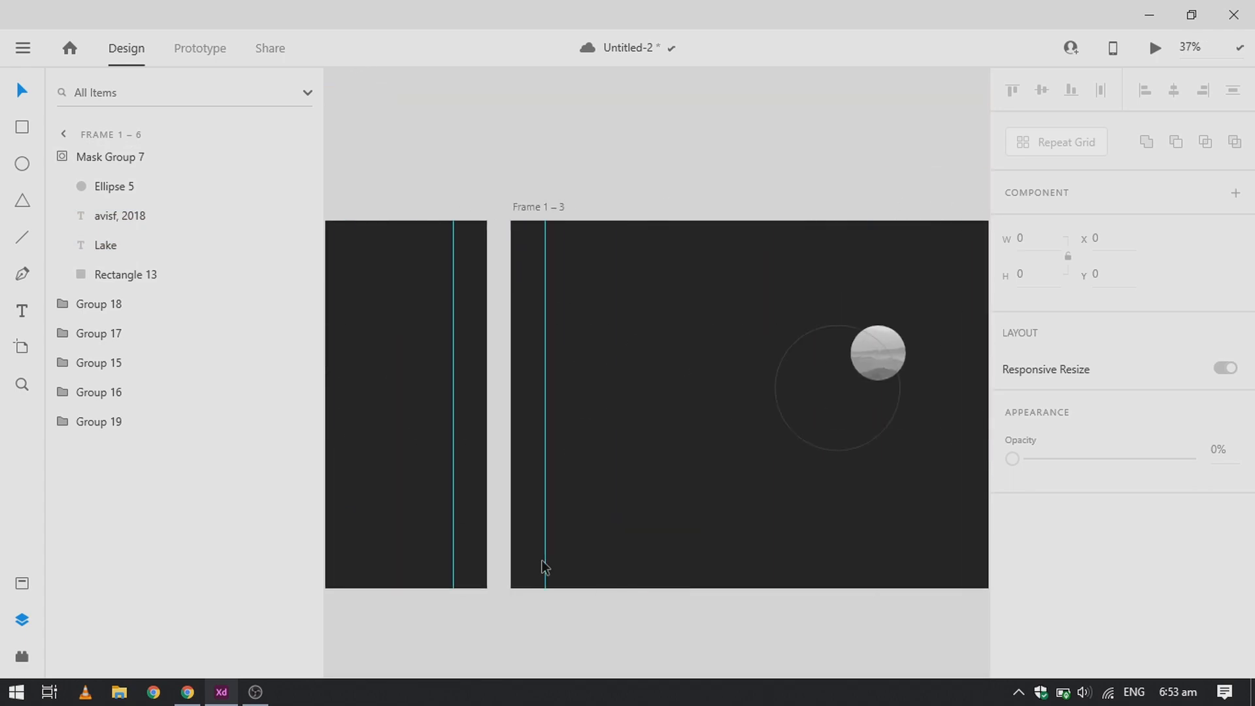
{"action": "scroll", "coordinate": [541, 566], "scroll_direction": "left", "scroll_amount": 10}
{"action": "scroll", "coordinate": [541, 566], "scroll_direction": "up", "scroll_amount": 5}
{"action": "left_click_drag", "start_coordinate": [351, 137], "coordinate": [970, 269]}
{"action": "key", "text": "Delete"}
{"action": "scroll", "coordinate": [830, 526], "scroll_direction": "right", "scroll_amount": 15}
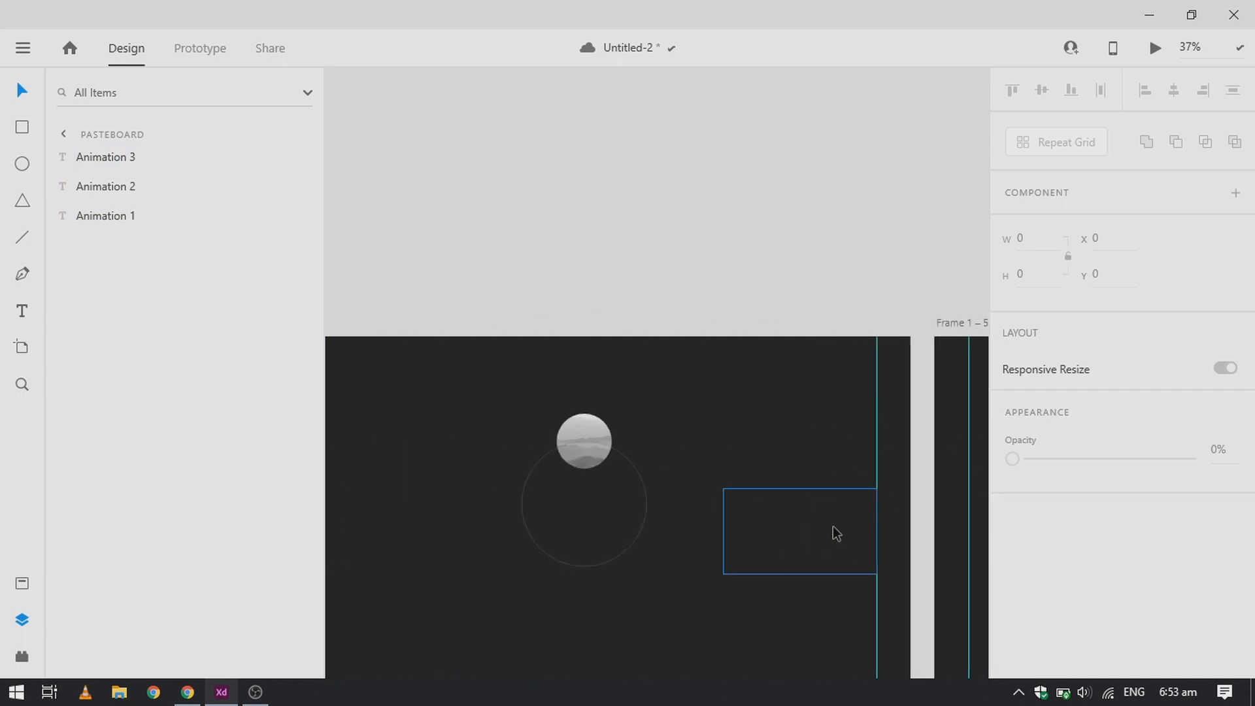
{"action": "scroll", "coordinate": [836, 533], "scroll_direction": "right", "scroll_amount": 10}
{"action": "scroll", "coordinate": [551, 457], "scroll_direction": "down", "scroll_amount": 3}
{"action": "key", "text": "ctrl+v"}
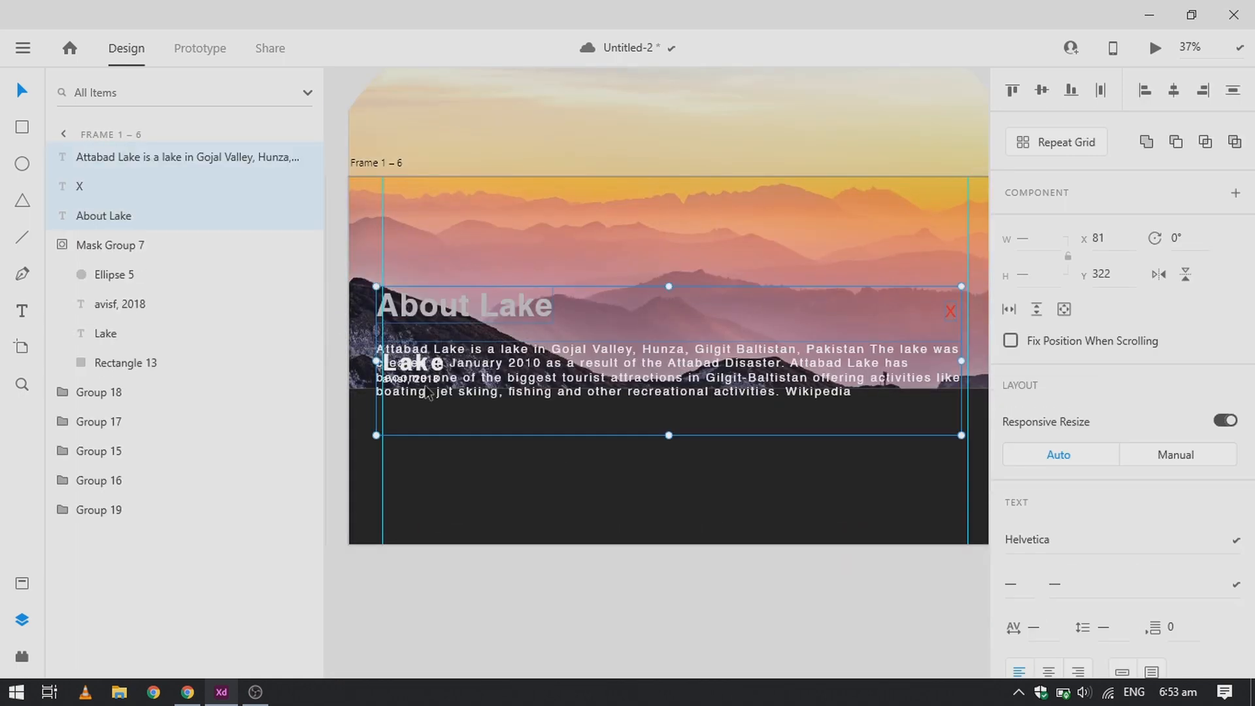
{"action": "left_click_drag", "start_coordinate": [426, 391], "coordinate": [436, 484]}
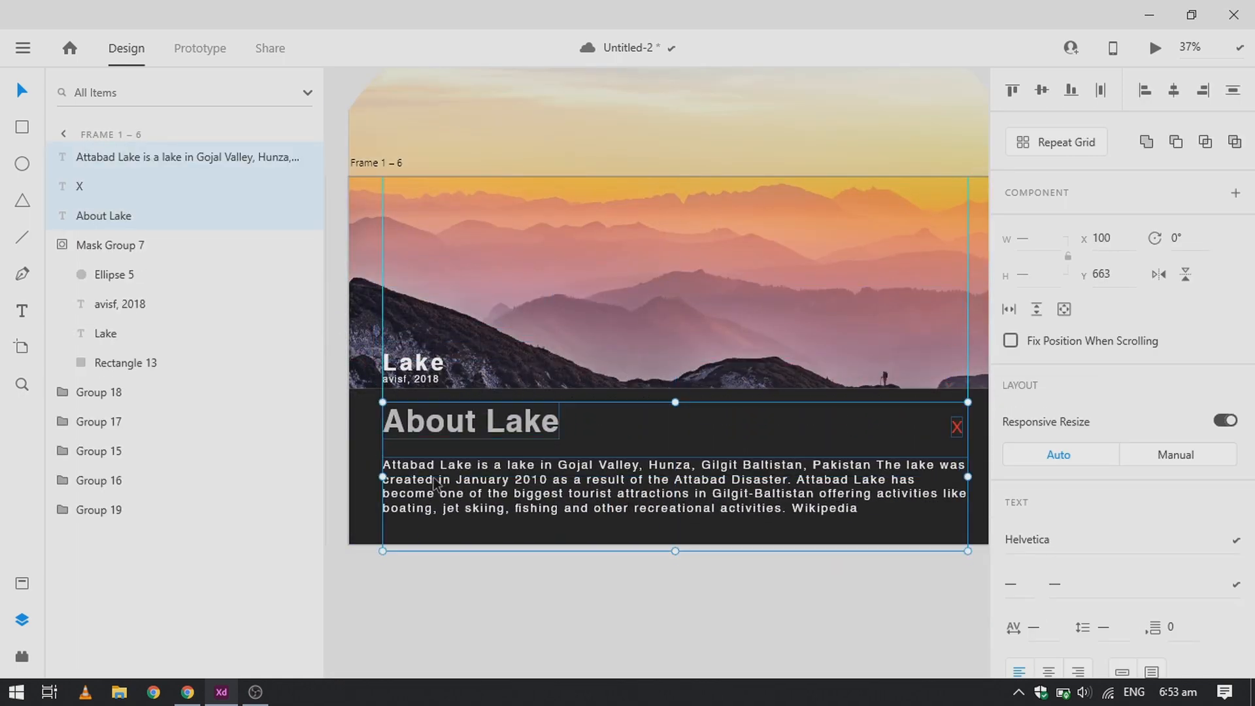
- Move the About Lake heading, X and description into Mask Group 7, directly beneath Ellipse 5
{"action": "left_click", "coordinate": [116, 304]}
{"action": "left_click", "coordinate": [451, 590]}
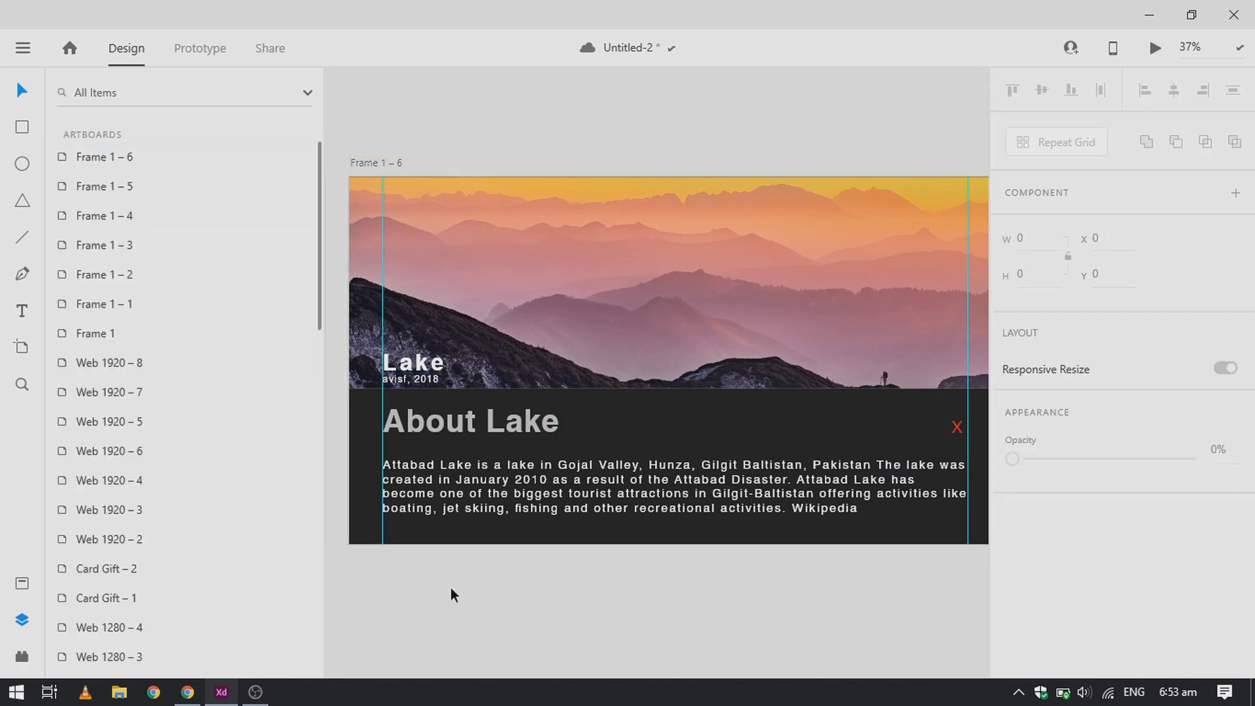
{"action": "left_click", "coordinate": [476, 507]}
{"action": "left_click", "coordinate": [126, 217], "text": "shift"}
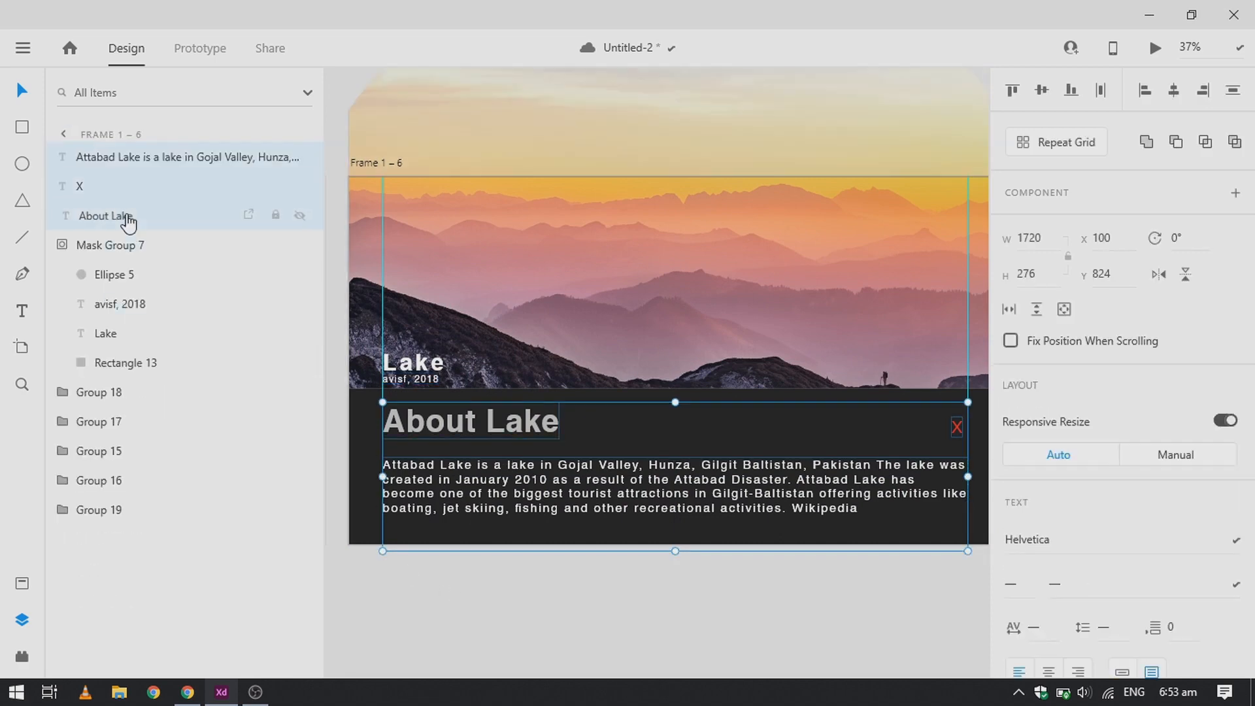
{"action": "key", "text": "Delete"}
{"action": "left_click", "coordinate": [124, 188]}
{"action": "left_click", "coordinate": [124, 219]}
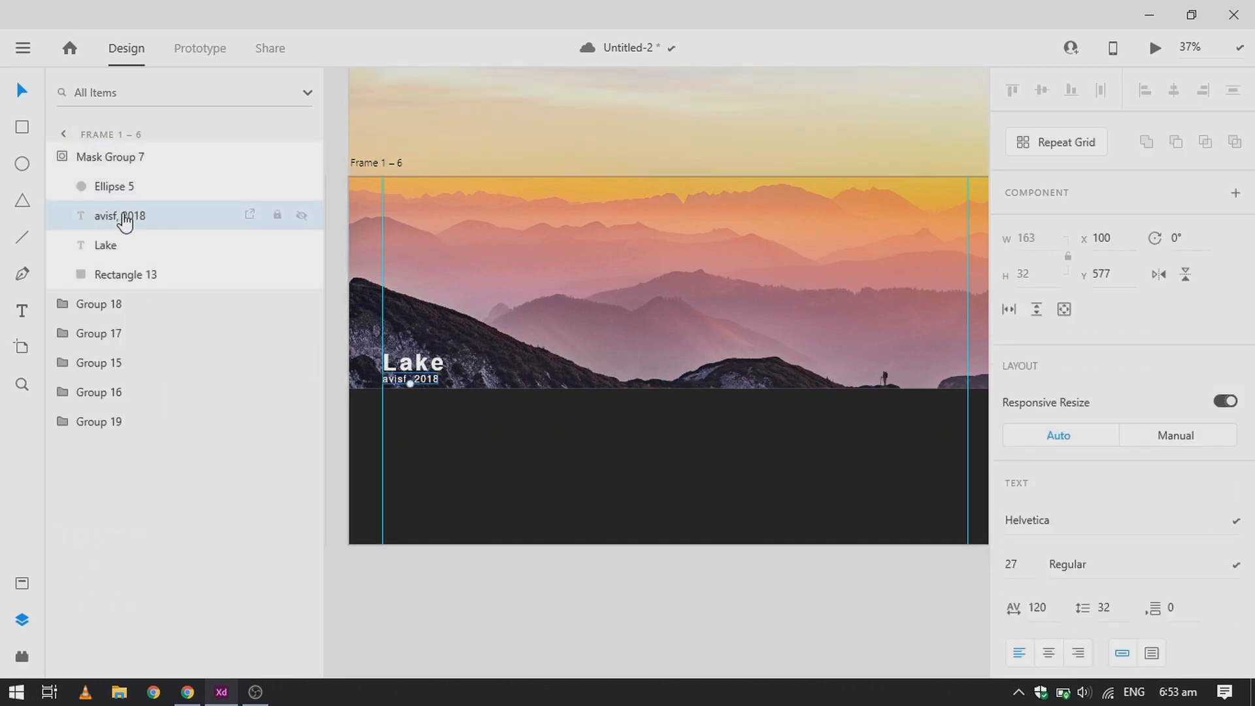
{"action": "key", "text": "ctrl+z"}
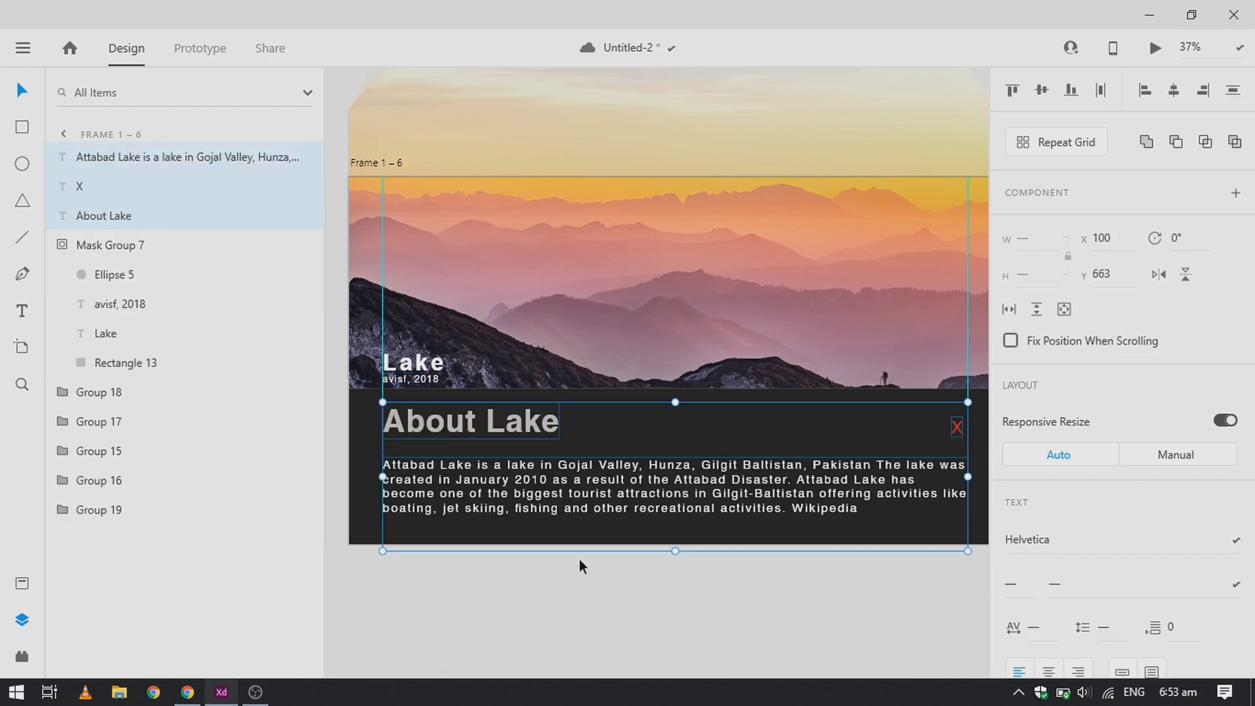
{"action": "key", "text": "Delete"}
{"action": "key", "text": "ctrl+z"}
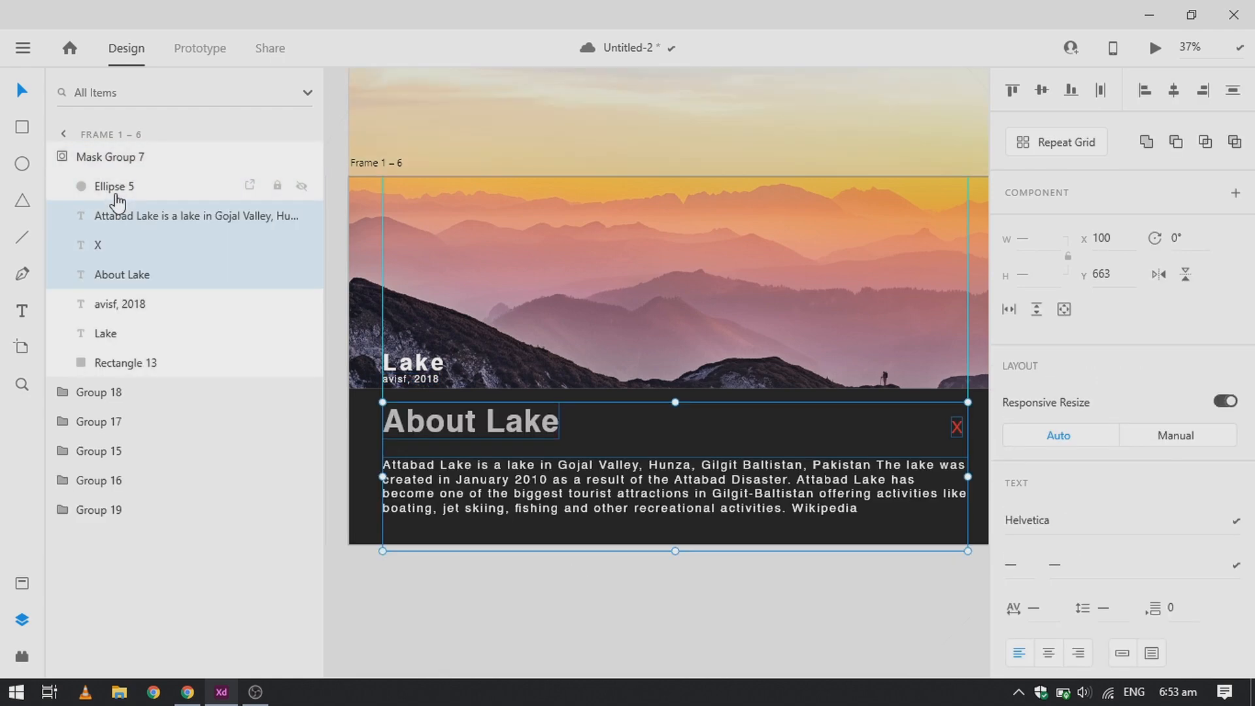
{"action": "left_click", "coordinate": [516, 599]}
- Delete the outlined circle from Frame 1 – 4, Frame 1 – 3 and Frame 1 – 2
{"action": "scroll", "coordinate": [684, 440], "scroll_direction": "down", "scroll_amount": 2}
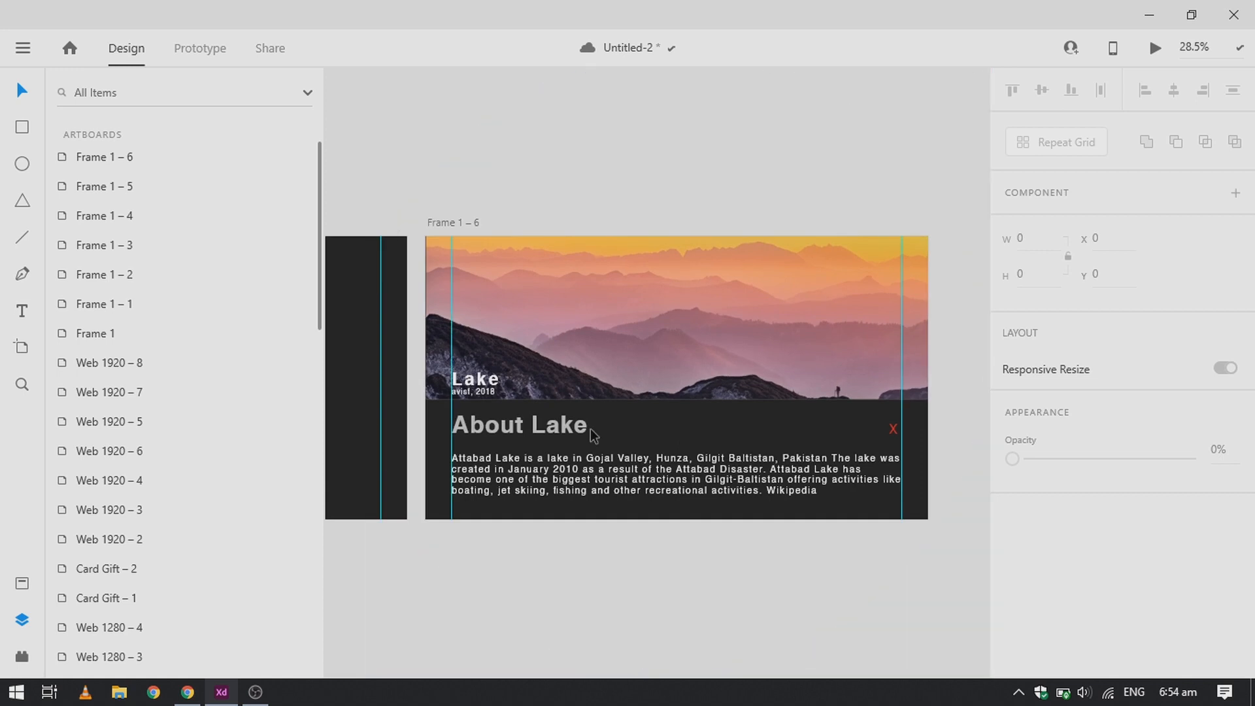
{"action": "scroll", "coordinate": [590, 428], "scroll_direction": "left", "scroll_amount": 10}
{"action": "left_click", "coordinate": [593, 409]}
{"action": "key", "text": "Delete"}
{"action": "scroll", "coordinate": [592, 410], "scroll_direction": "left", "scroll_amount": 7}
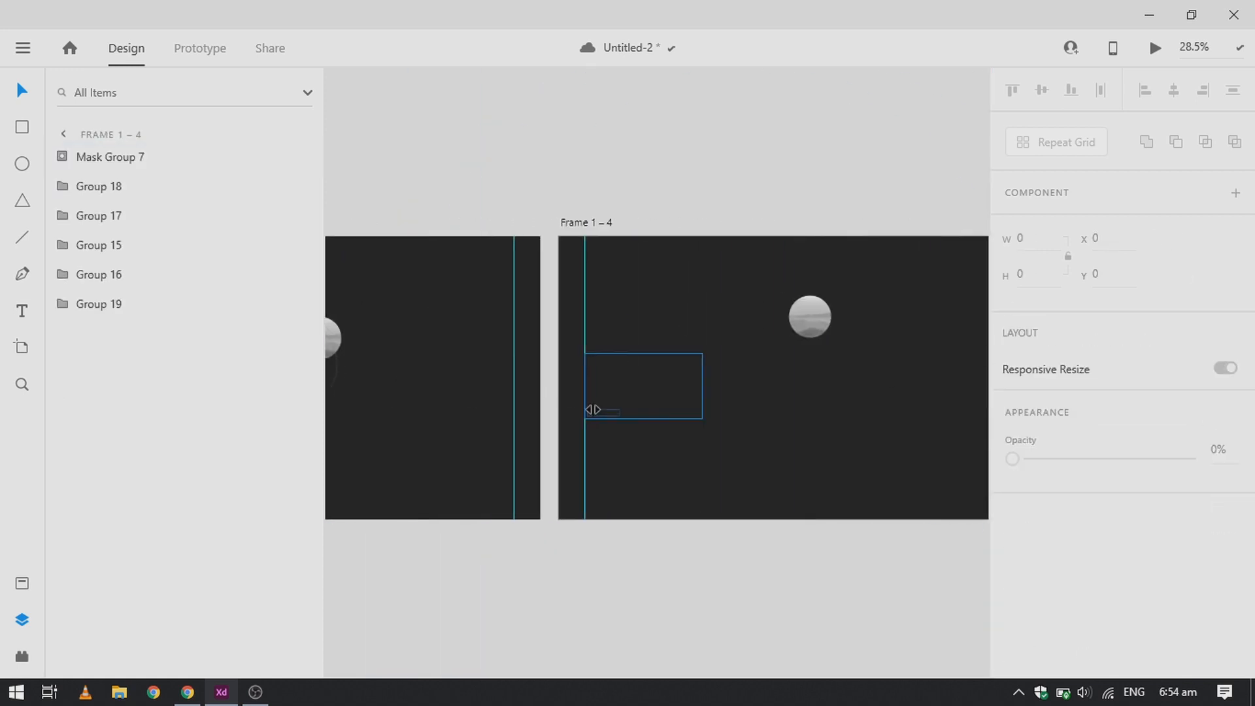
{"action": "left_click", "coordinate": [554, 411]}
{"action": "key", "text": "Delete"}
{"action": "scroll", "coordinate": [554, 412], "scroll_direction": "left", "scroll_amount": 6}
{"action": "scroll", "coordinate": [554, 411], "scroll_direction": "left", "scroll_amount": 1}
{"action": "left_click", "coordinate": [474, 410]}
{"action": "key", "text": "Delete"}
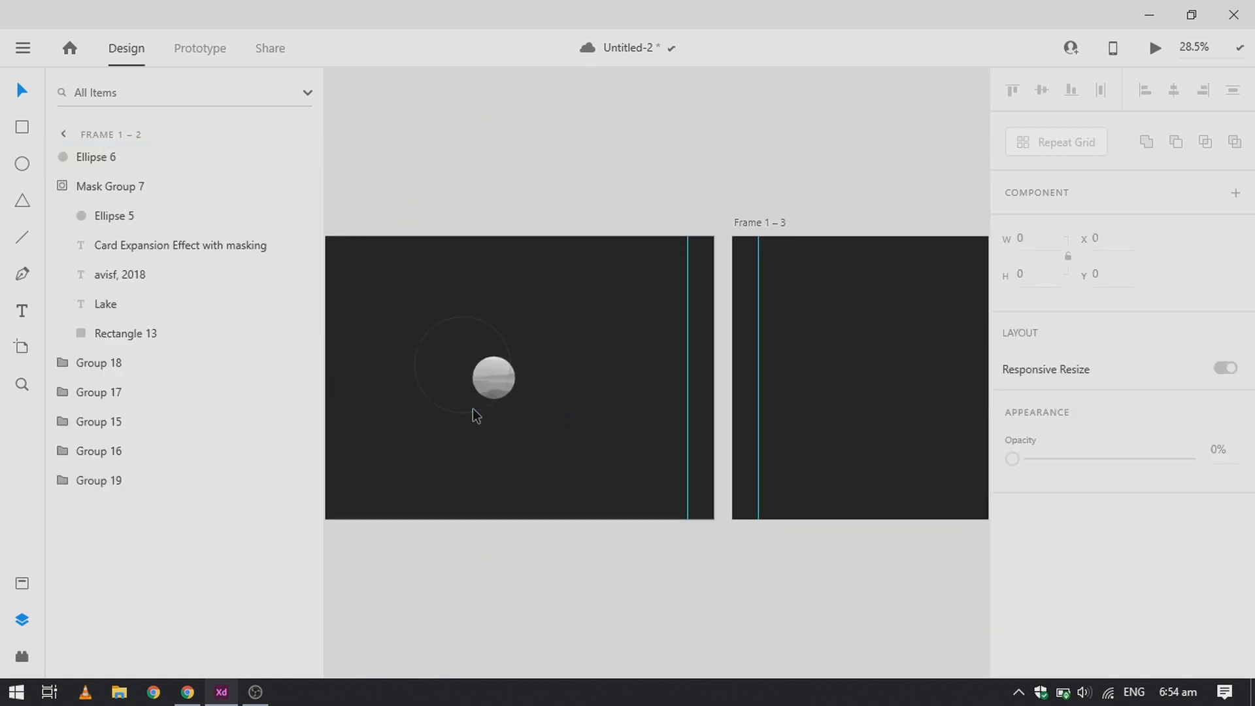
- In Prototype mode, link Frame 1's central masked card to Frame 1 – 1 on Tap with Auto-Animate, easing None and 0.4 s duration
{"action": "scroll", "coordinate": [414, 367], "scroll_direction": "left", "scroll_amount": 15}
{"action": "right_click", "coordinate": [414, 366]}
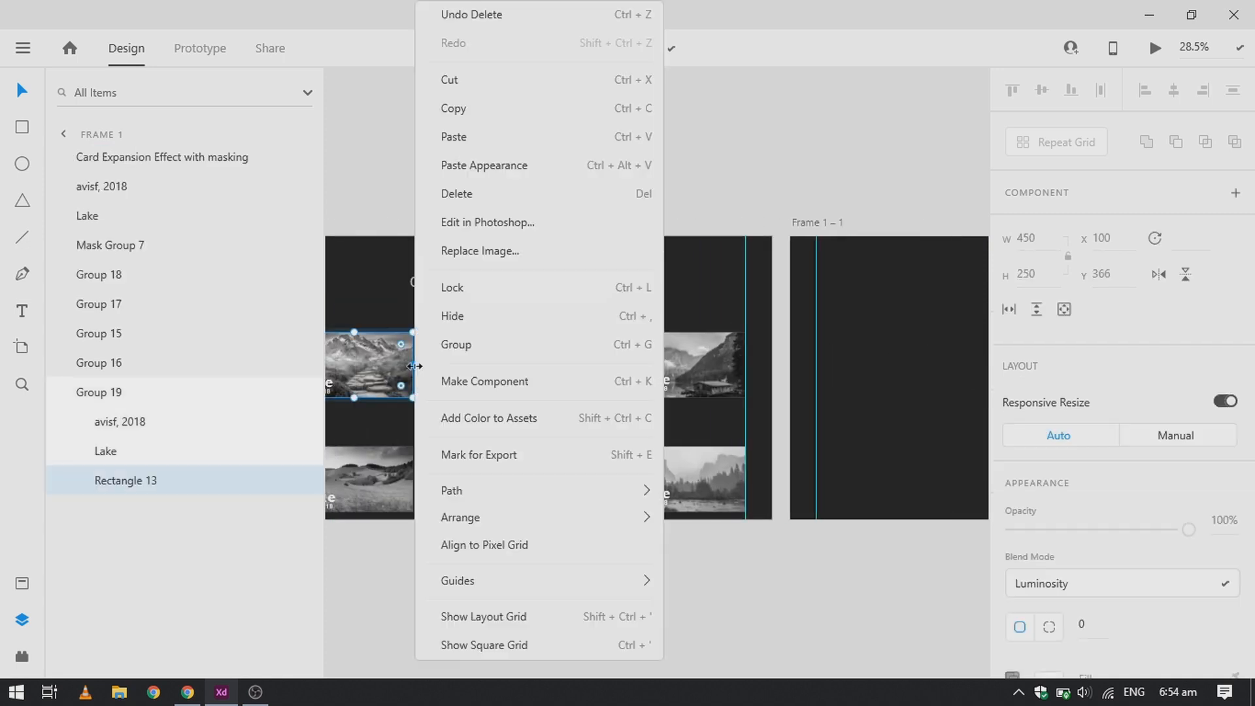
{"action": "left_click", "coordinate": [385, 143]}
{"action": "left_click", "coordinate": [200, 48]}
{"action": "left_click", "coordinate": [582, 392]}
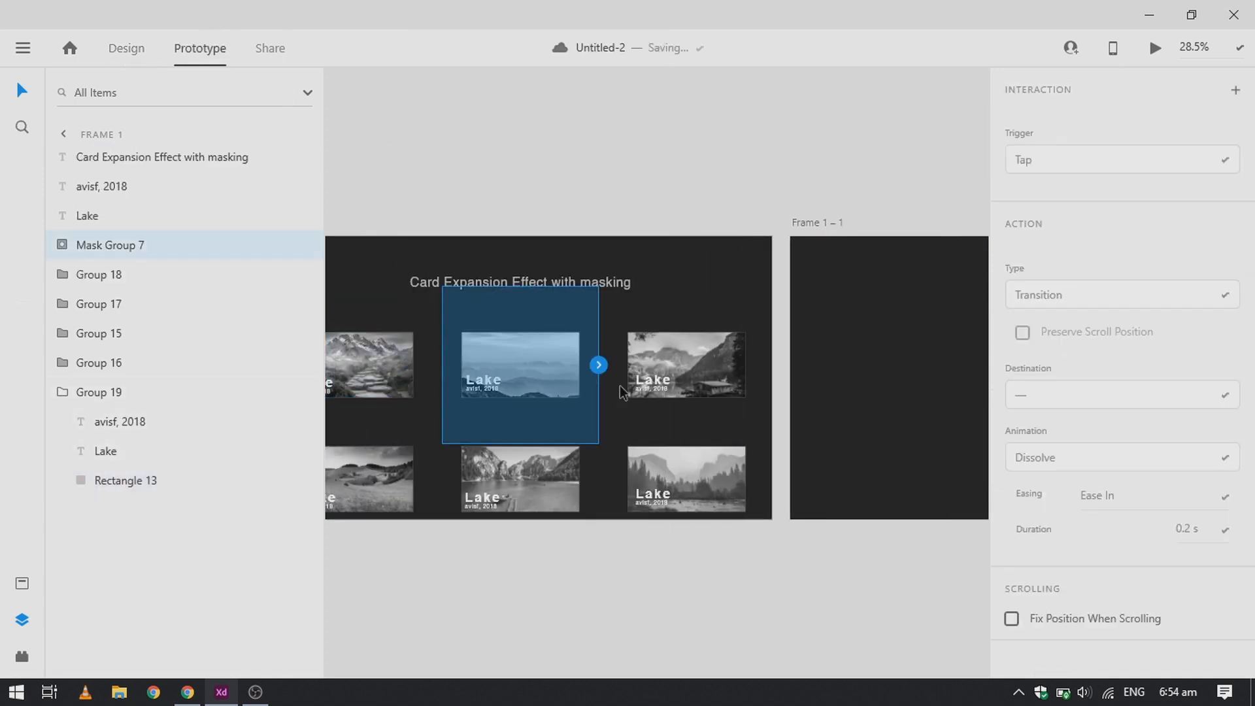
{"action": "left_click_drag", "start_coordinate": [599, 366], "coordinate": [849, 397]}
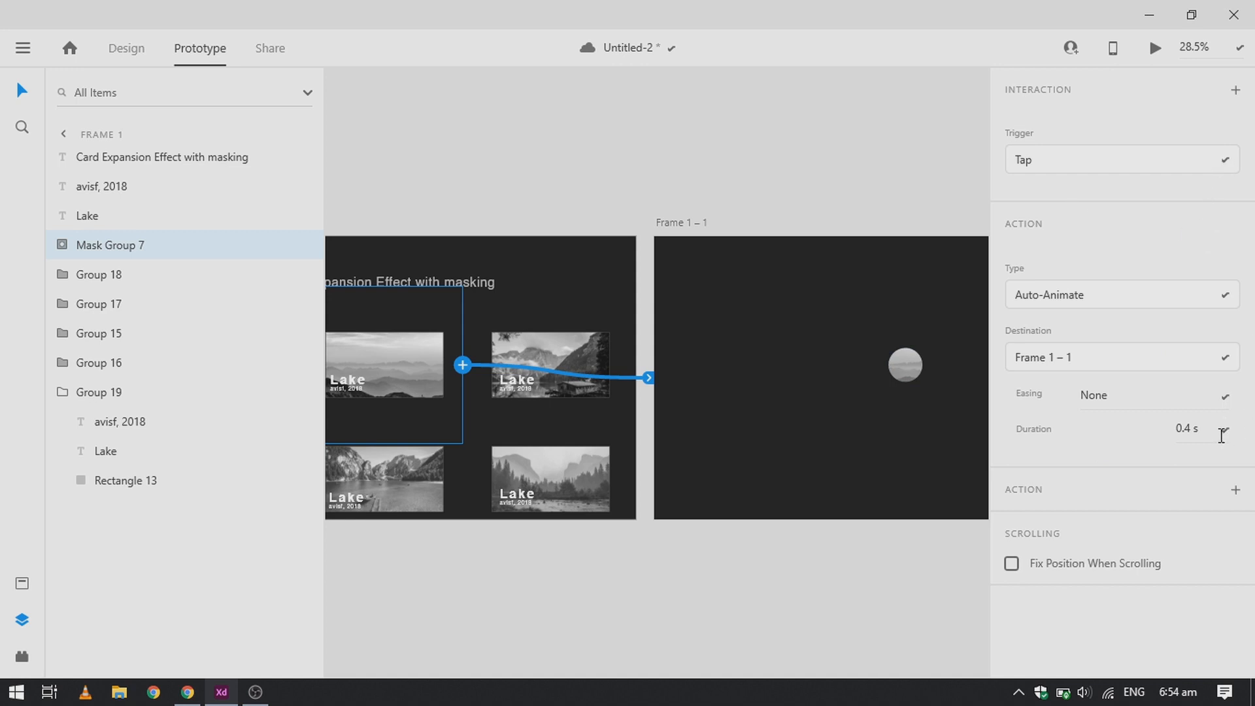
{"action": "left_click", "coordinate": [1227, 405]}
{"action": "left_click", "coordinate": [1194, 408]}
- Link the Frame 1 – 1 artboard to Frame 1 – 2 with Auto-Animate, easing None and 0.2 s duration
{"action": "scroll", "coordinate": [834, 431], "scroll_direction": "right", "scroll_amount": 2}
{"action": "left_click", "coordinate": [546, 222]}
{"action": "scroll", "coordinate": [557, 233], "scroll_direction": "right", "scroll_amount": 4}
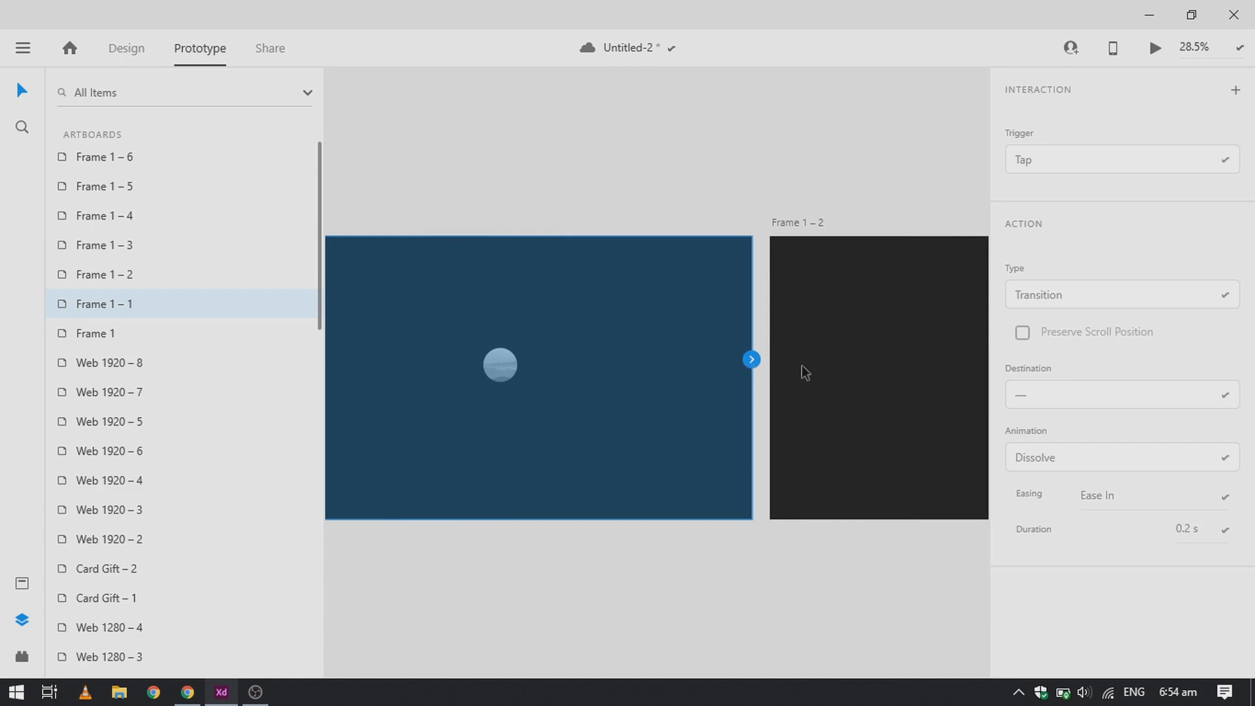
{"action": "left_click_drag", "start_coordinate": [752, 360], "coordinate": [870, 376]}
{"action": "left_click", "coordinate": [1223, 410]}
{"action": "left_click", "coordinate": [1188, 381]}
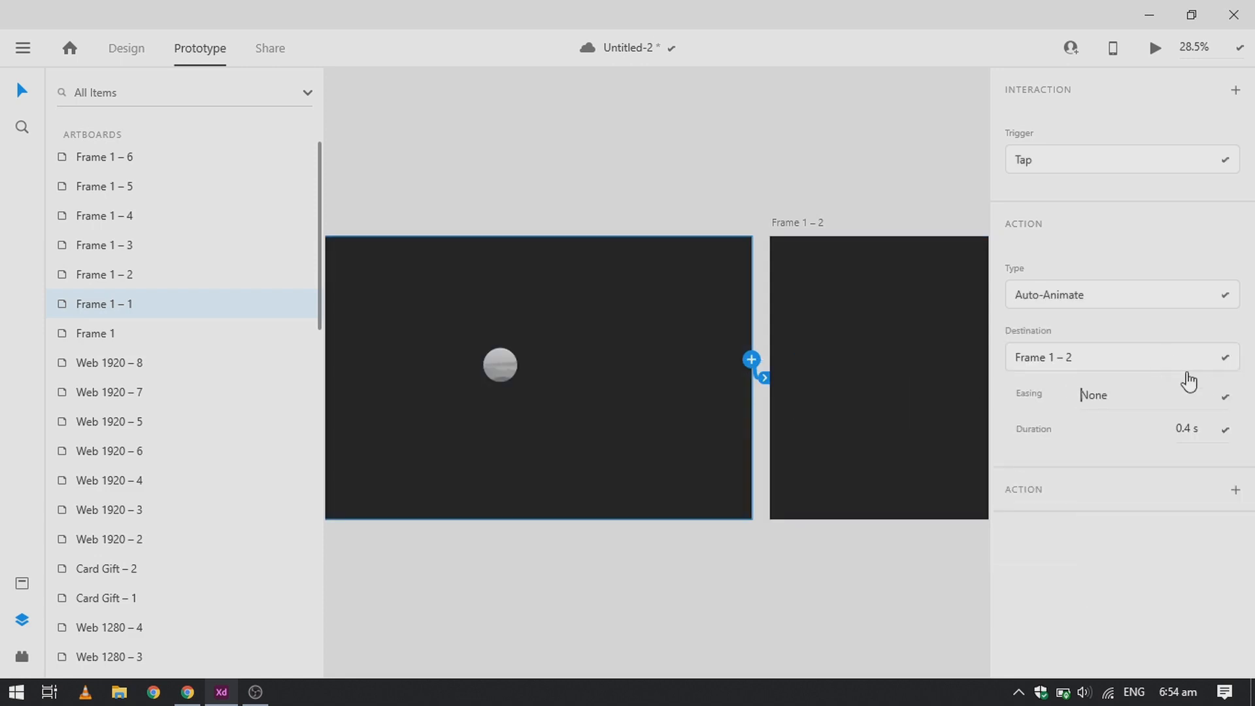
{"action": "left_click", "coordinate": [1225, 434]}
{"action": "left_click", "coordinate": [1199, 405]}
- Link the Frame 1 – 2 artboard to Frame 1 – 3
{"action": "scroll", "coordinate": [869, 340], "scroll_direction": "right", "scroll_amount": 3}
{"action": "left_click", "coordinate": [556, 221]}
{"action": "scroll", "coordinate": [586, 307], "scroll_direction": "right", "scroll_amount": 4}
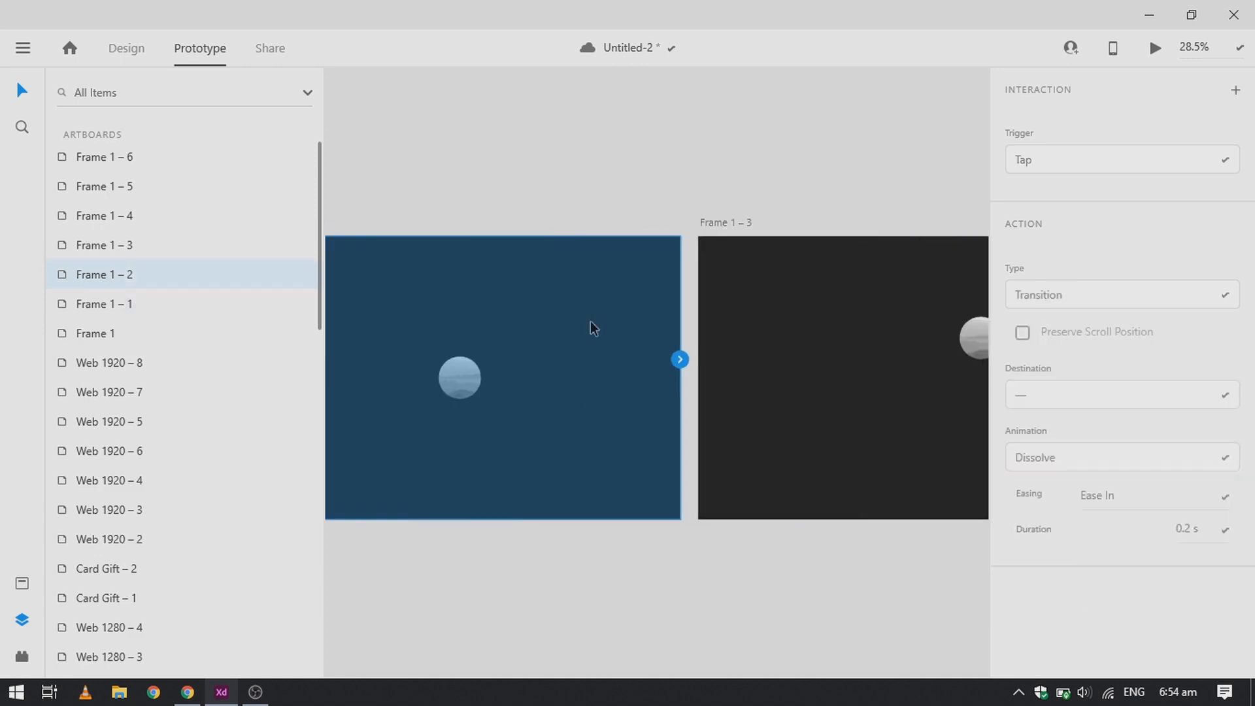
{"action": "left_click_drag", "start_coordinate": [749, 379], "coordinate": [752, 382]}
- Link the Frame 1 – 3 artboard to Frame 1 – 4 with Auto-Animate, easing None and 0.2 s duration
{"action": "left_click", "coordinate": [742, 224]}
{"action": "scroll", "coordinate": [847, 493], "scroll_direction": "right", "scroll_amount": 3}
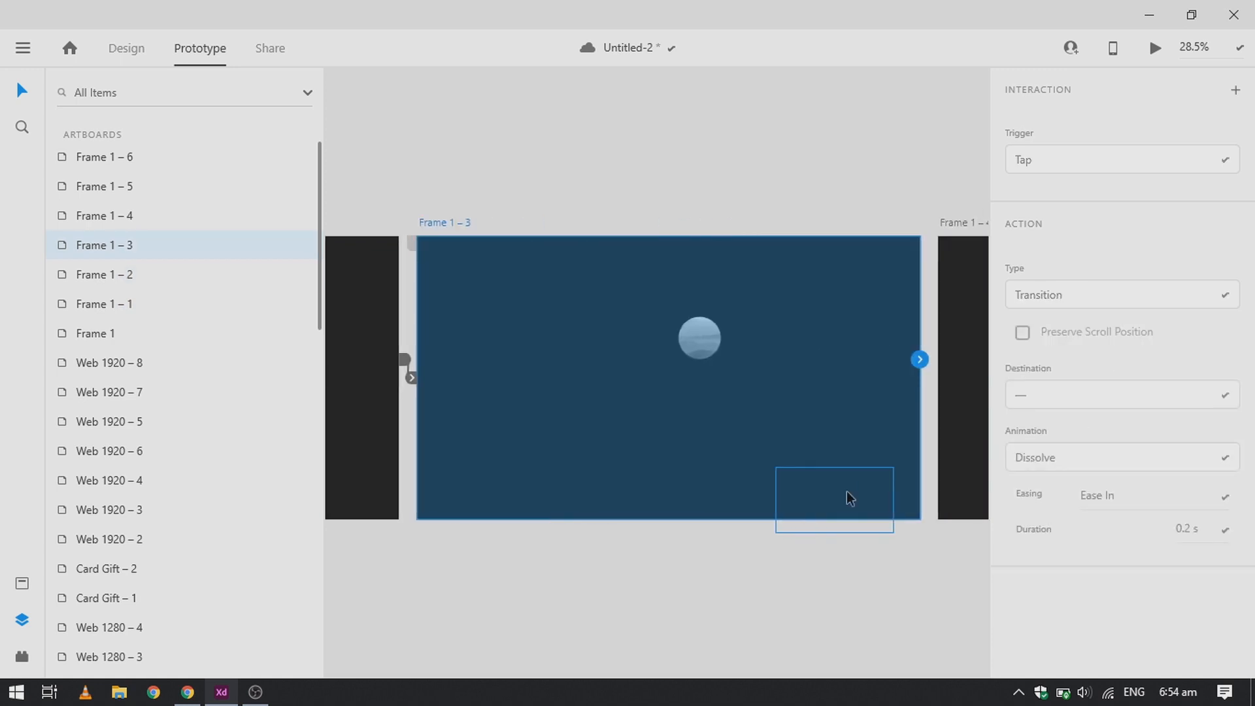
{"action": "scroll", "coordinate": [846, 493], "scroll_direction": "right", "scroll_amount": 3}
{"action": "left_click_drag", "start_coordinate": [667, 359], "coordinate": [798, 390]}
{"action": "scroll", "coordinate": [798, 389], "scroll_direction": "right", "scroll_amount": 4}
{"action": "scroll", "coordinate": [799, 390], "scroll_direction": "left", "scroll_amount": 6}
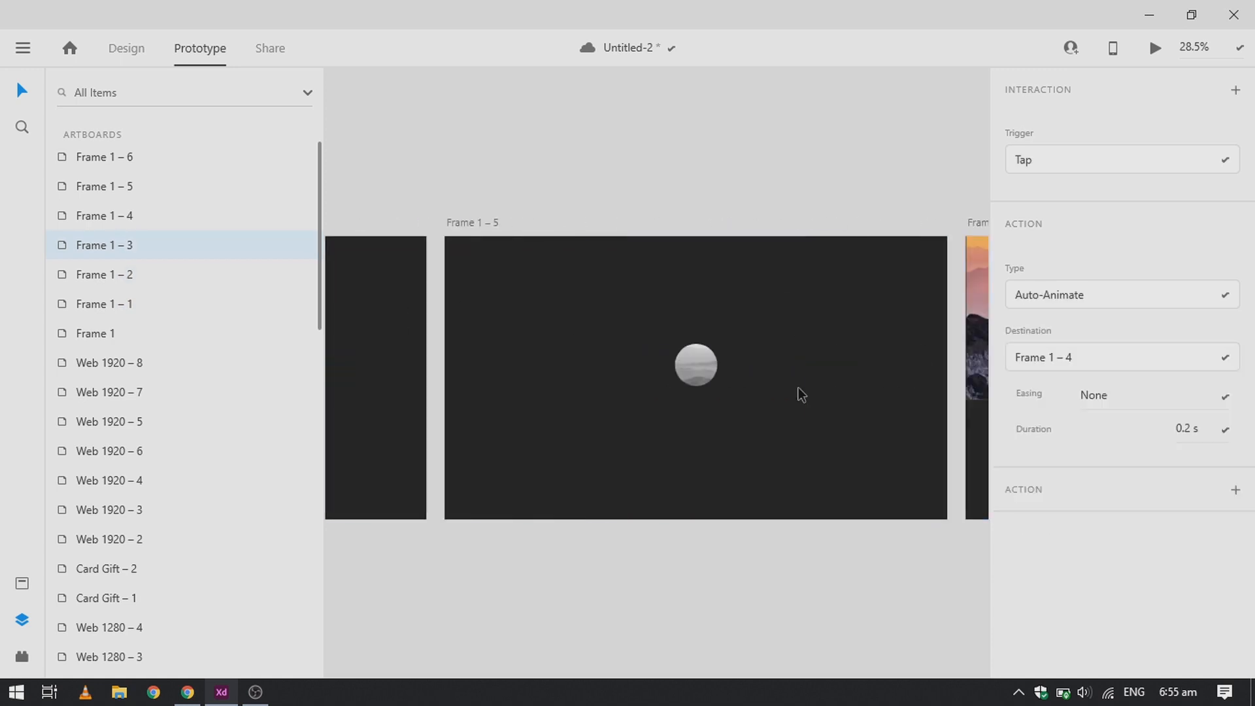
- Link the Frame 1 – 4 artboard to Frame 1 – 5 with a Time trigger and Auto-Animate
{"action": "scroll", "coordinate": [560, 308], "scroll_direction": "right", "scroll_amount": 6}
{"action": "left_click", "coordinate": [364, 224]}
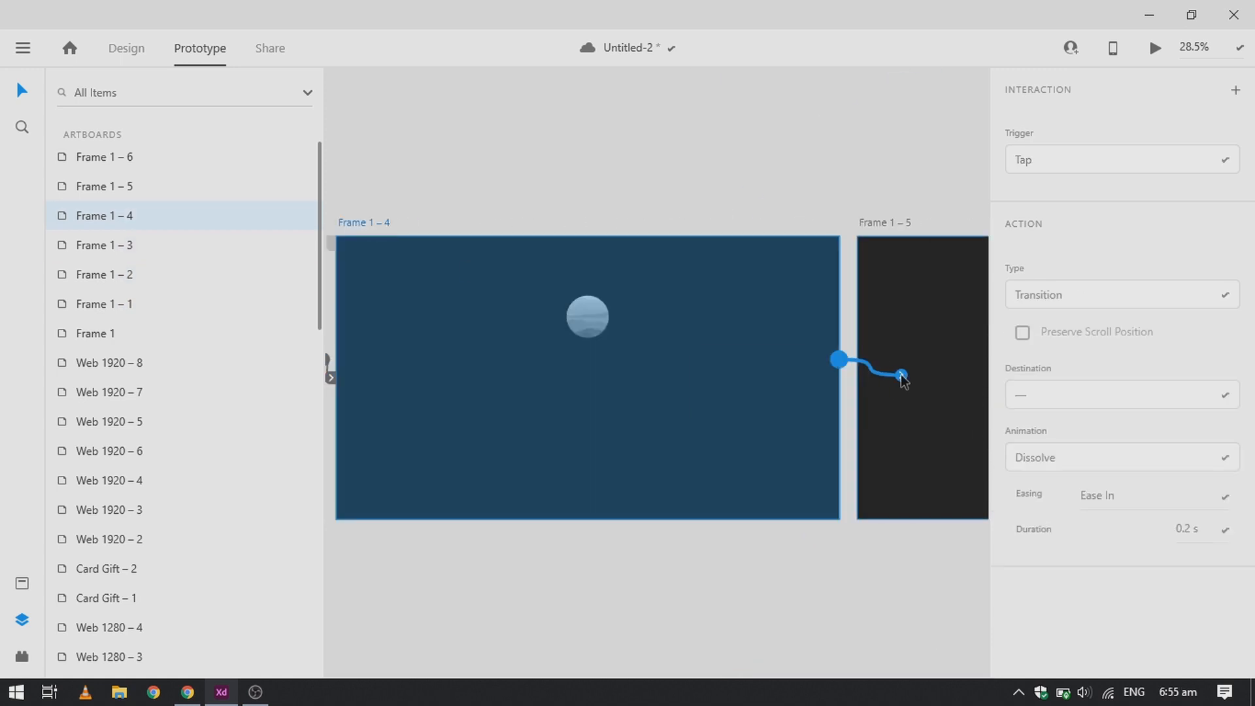
{"action": "left_click_drag", "start_coordinate": [902, 379], "coordinate": [904, 380]}
{"action": "left_click", "coordinate": [1129, 163]}
{"action": "left_click", "coordinate": [1124, 232]}
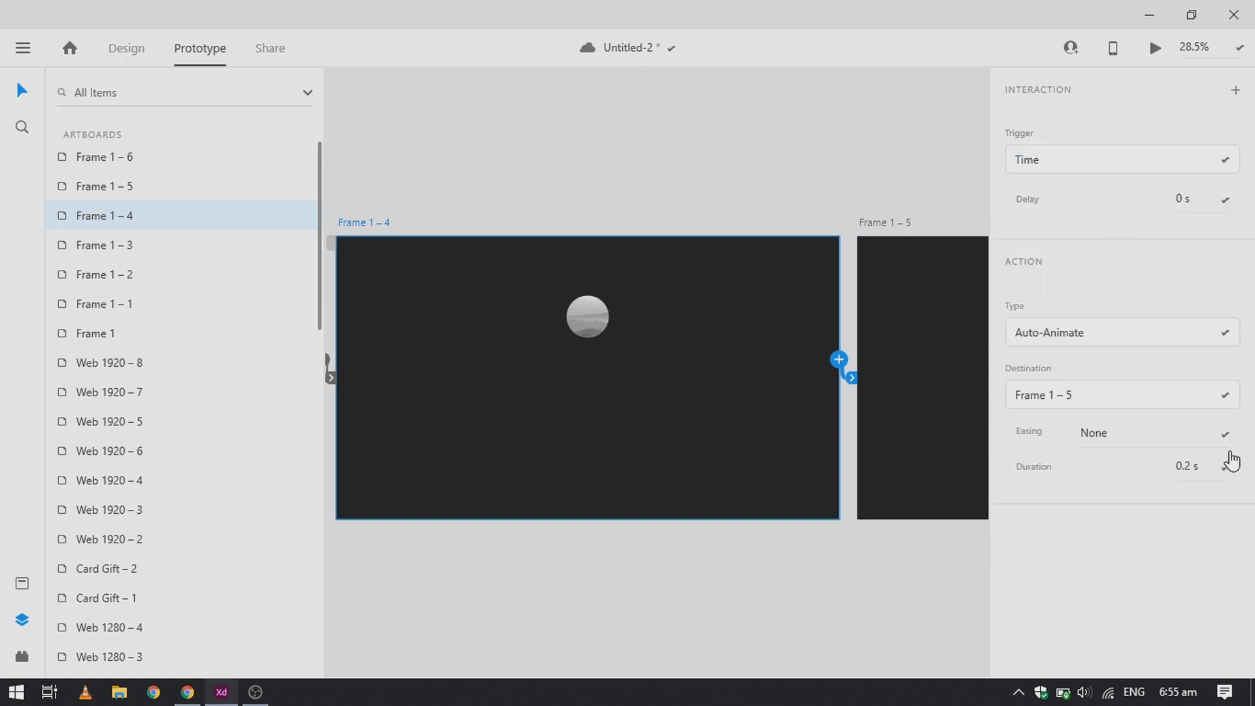
- Give the Frame 1 – 4 to Frame 1 – 5 animation a 0.2 s duration and Wind Up easing
{"action": "scroll", "coordinate": [875, 507], "scroll_direction": "right", "scroll_amount": 3}
{"action": "left_click", "coordinate": [1222, 477]}
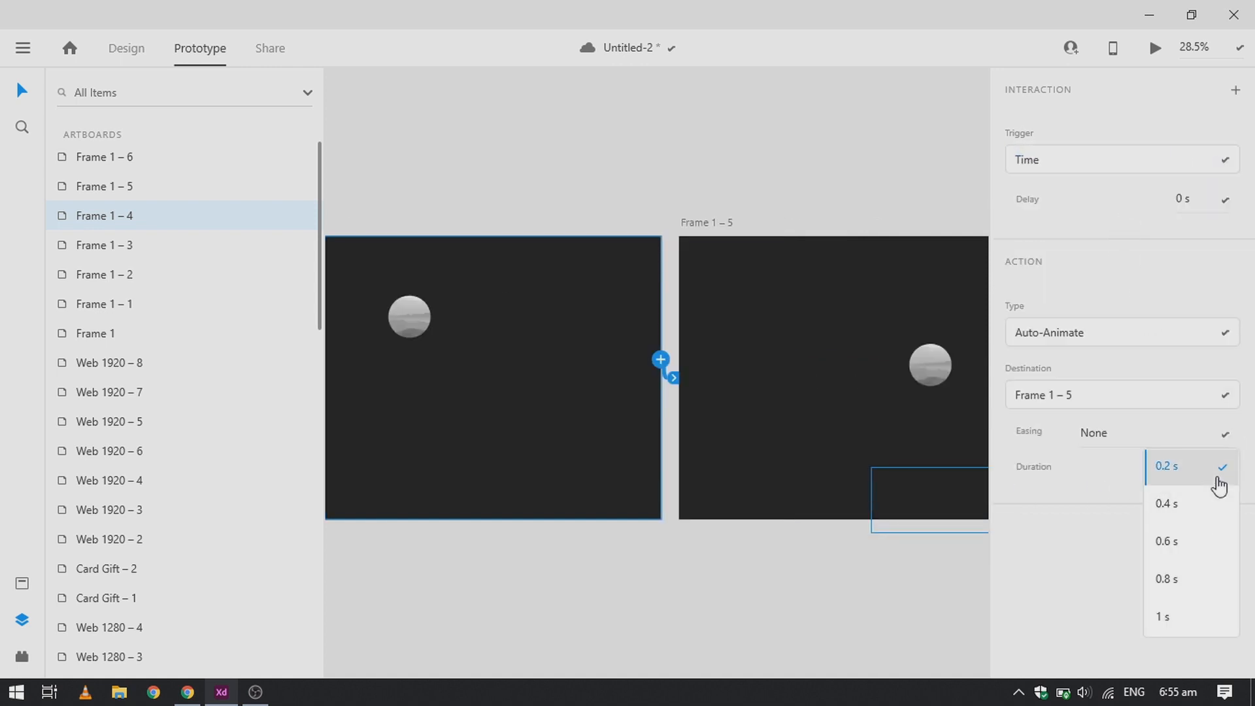
{"action": "left_click", "coordinate": [1218, 478]}
{"action": "left_click", "coordinate": [1225, 433]}
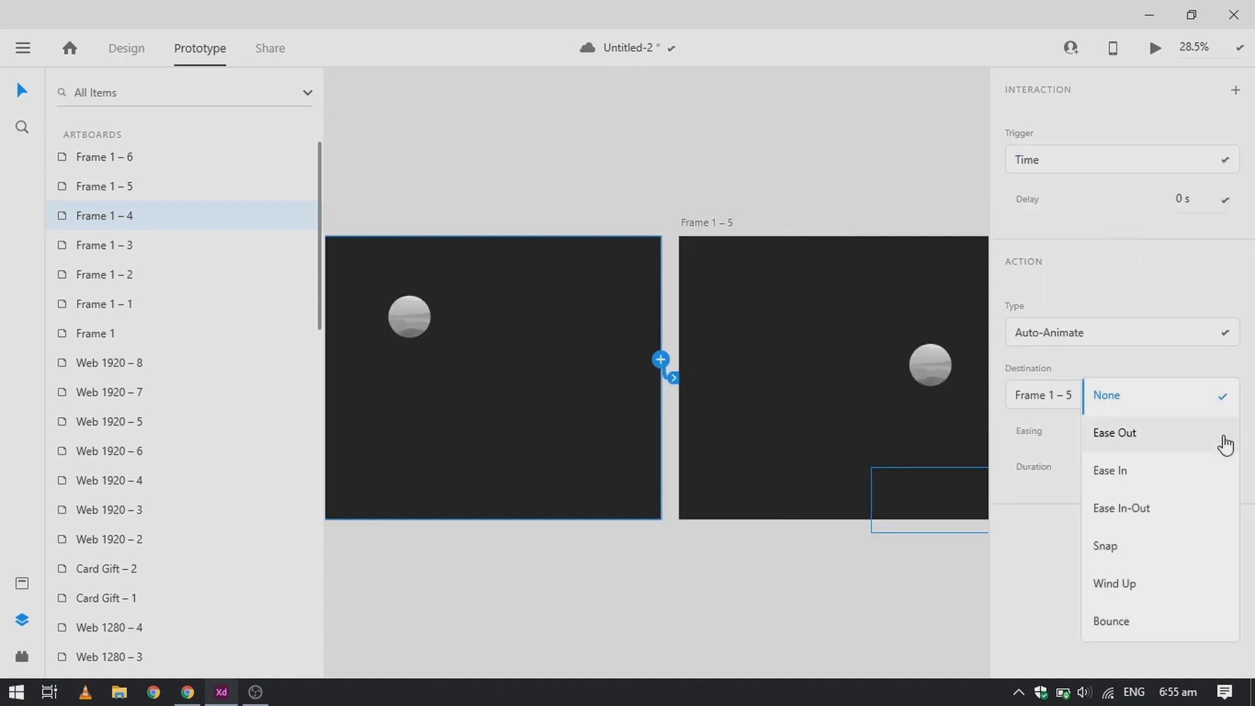
{"action": "left_click", "coordinate": [1158, 588]}
- Link the Frame 1 – 5 artboard to Frame 1 – 6 on Time with Auto-Animate, easing None and 0.6 s duration
{"action": "left_click", "coordinate": [538, 232]}
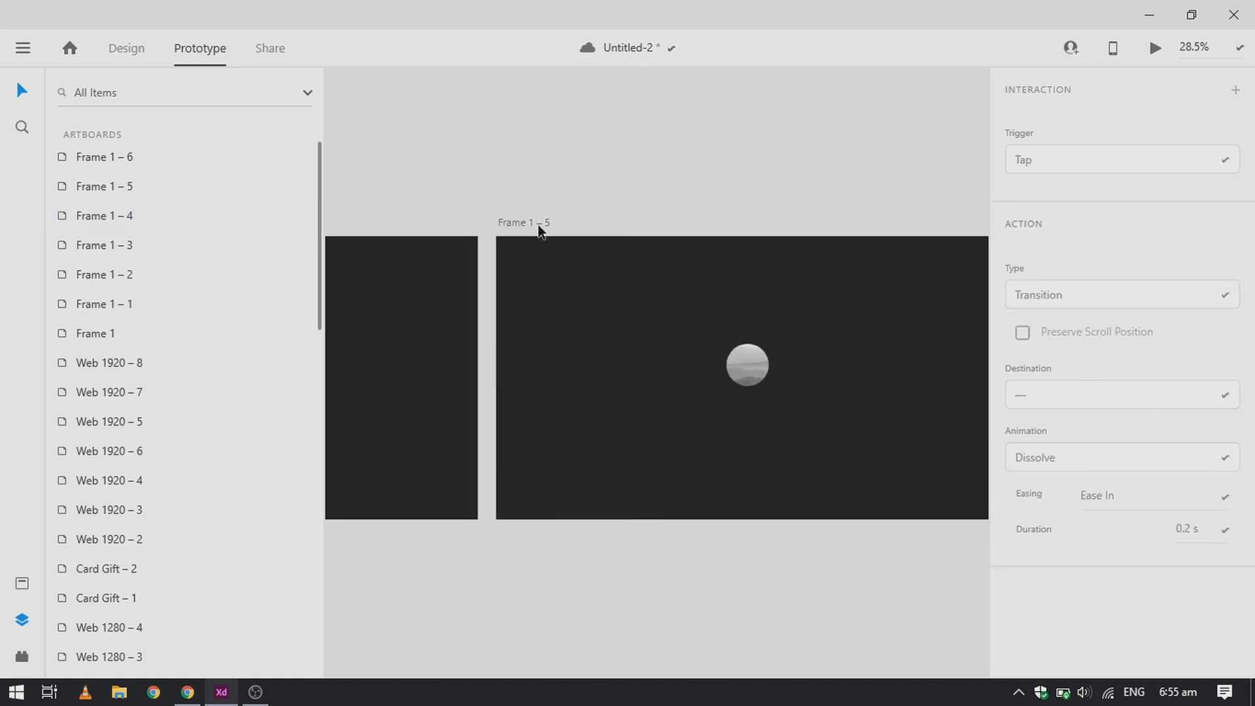
{"action": "left_click_drag", "start_coordinate": [866, 398], "coordinate": [867, 397]}
{"action": "left_click", "coordinate": [1199, 429]}
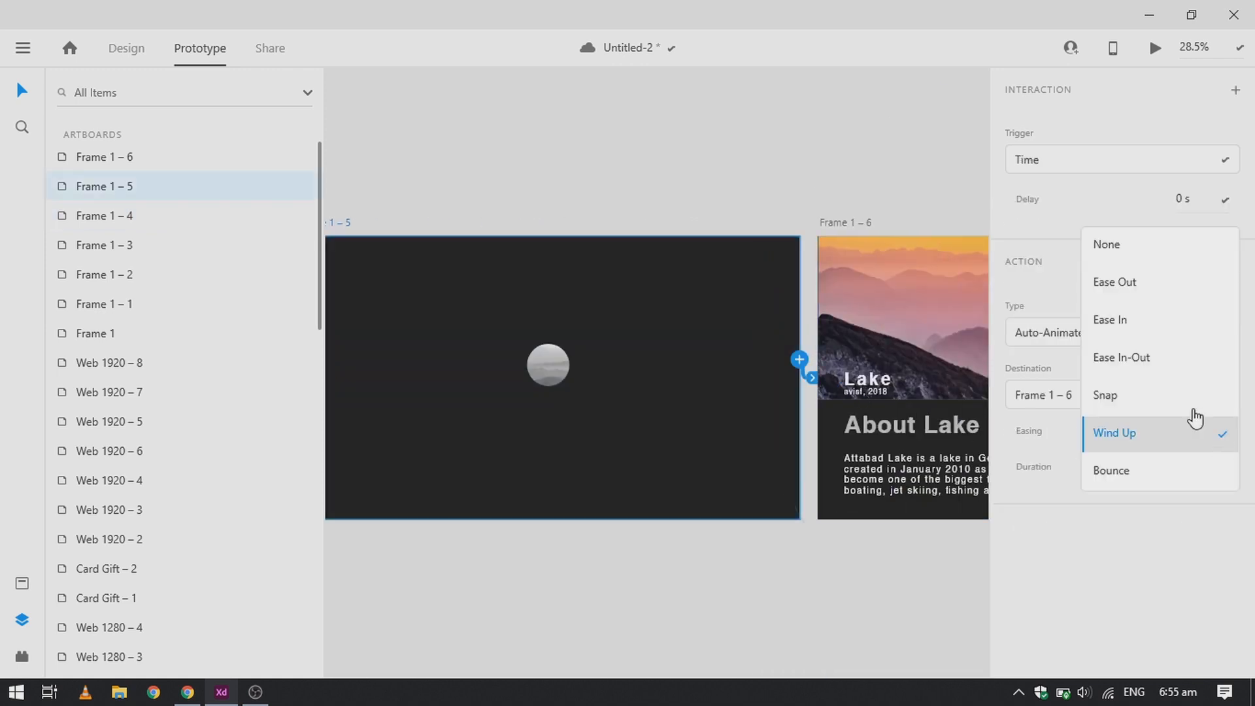
{"action": "left_click", "coordinate": [1159, 254]}
{"action": "left_click", "coordinate": [1225, 468]}
{"action": "left_click", "coordinate": [1189, 544]}
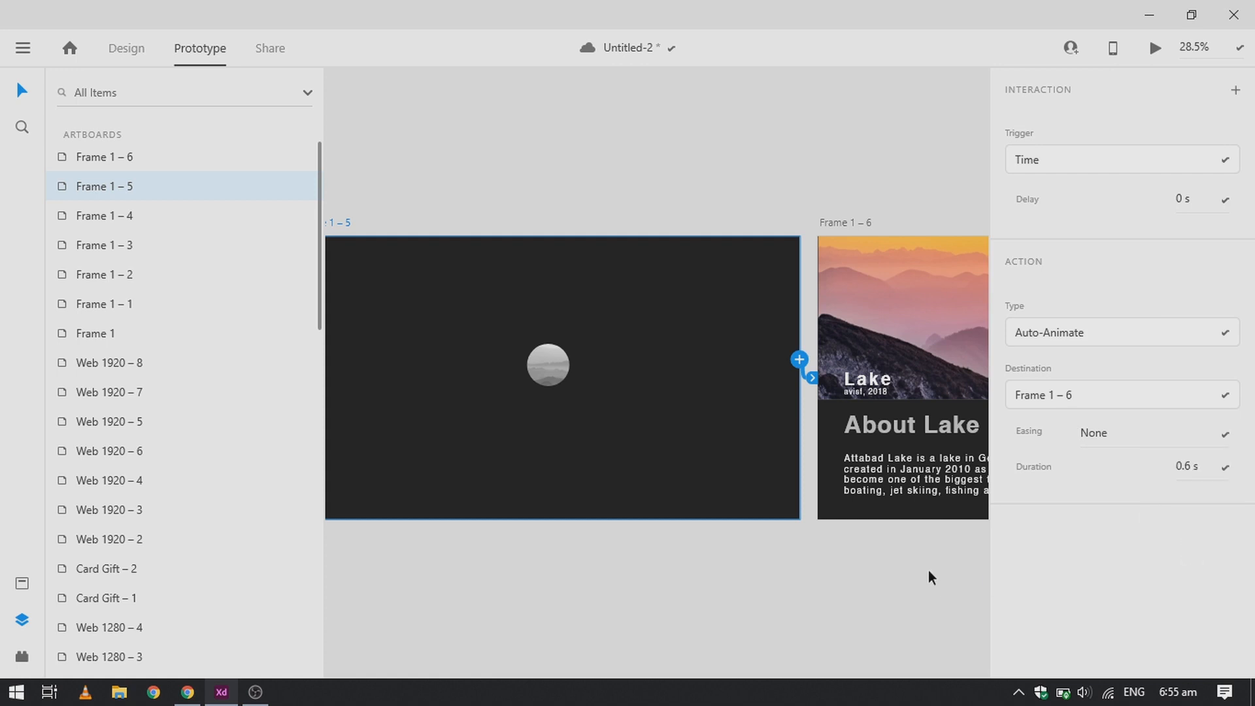
- Link the X text in Frame 1 – 6 back to Frame 1 on Tap with Auto-Animate, easing None and 0.2 s duration
{"action": "double_click", "coordinate": [902, 431]}
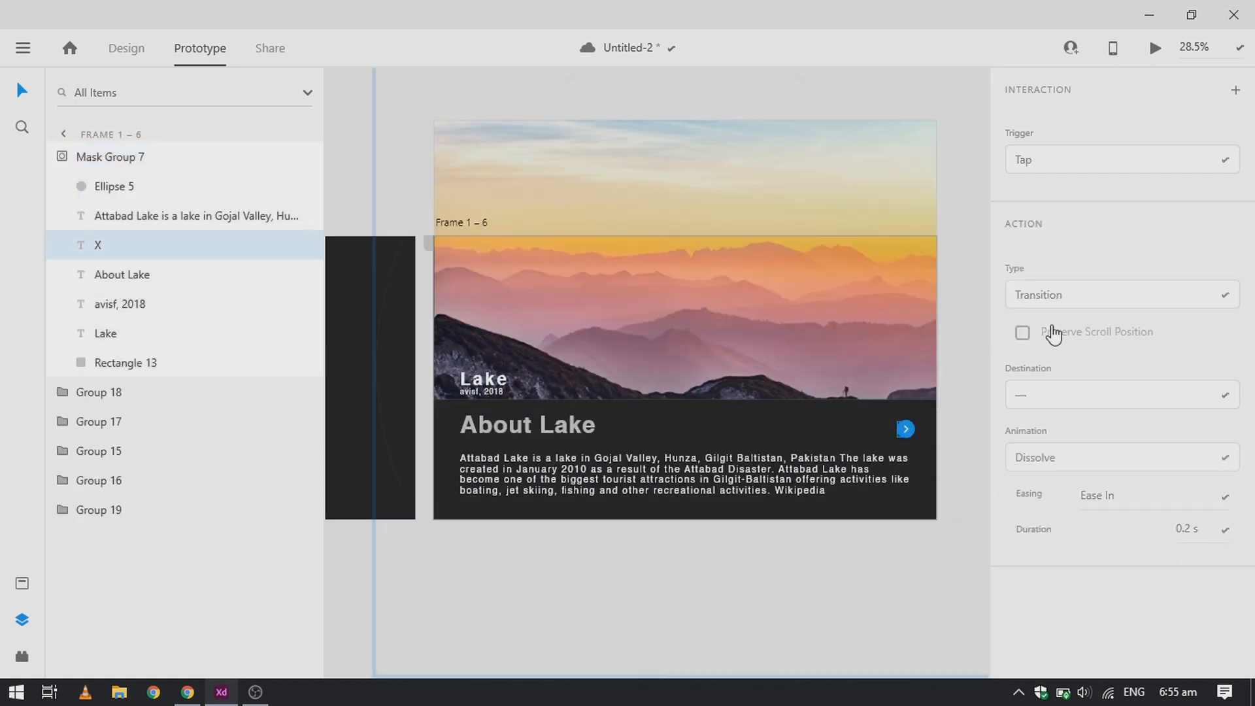
{"action": "left_click", "coordinate": [906, 431]}
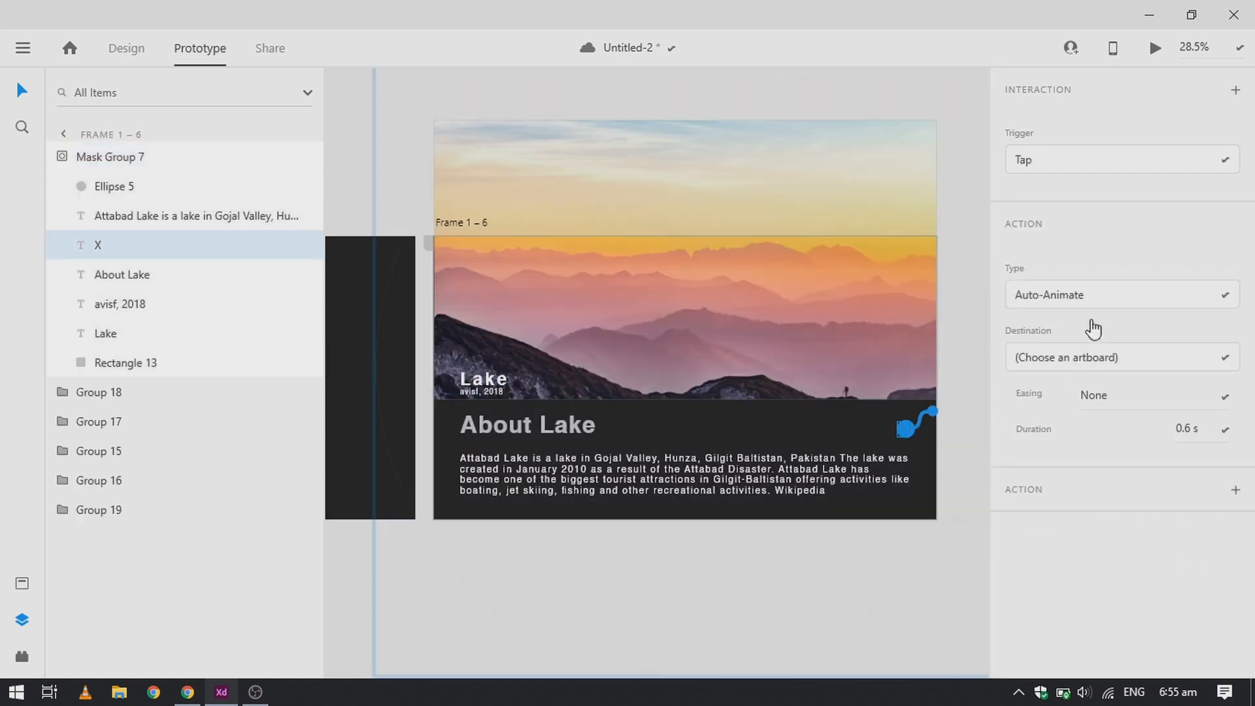
{"action": "left_click", "coordinate": [1093, 357]}
{"action": "scroll", "coordinate": [1088, 357], "scroll_direction": "down", "scroll_amount": 15}
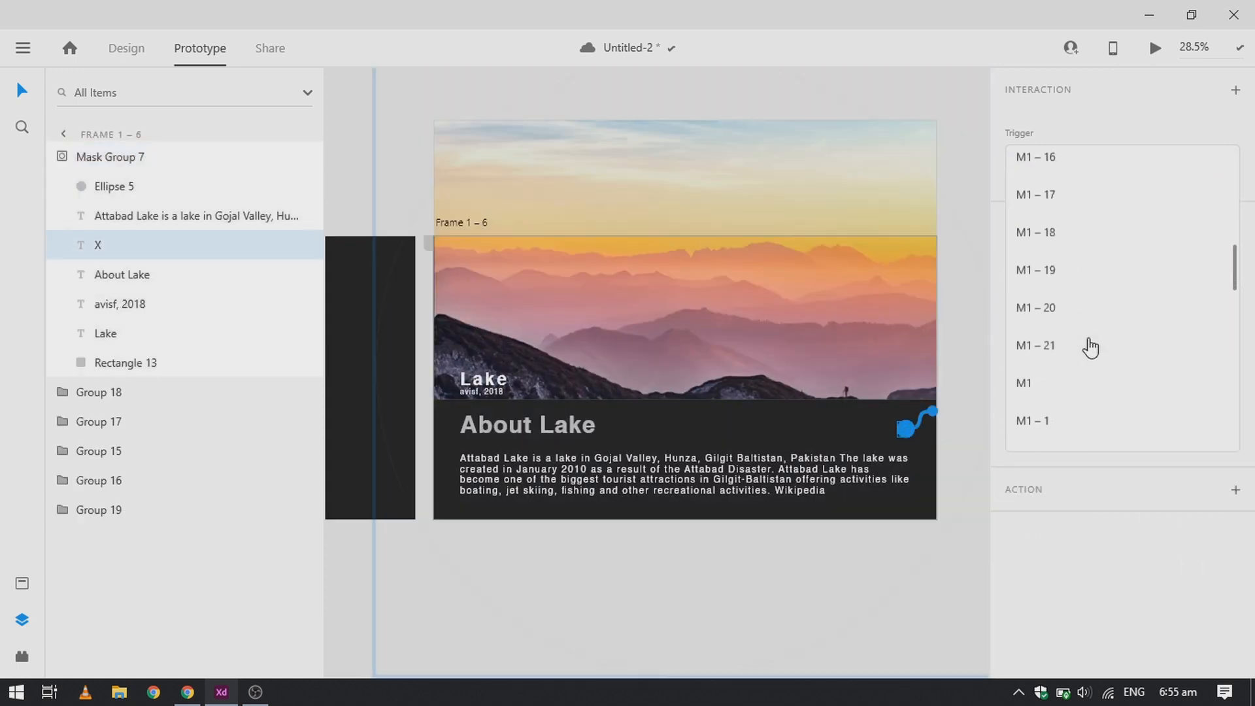
{"action": "left_click", "coordinate": [1054, 294]}
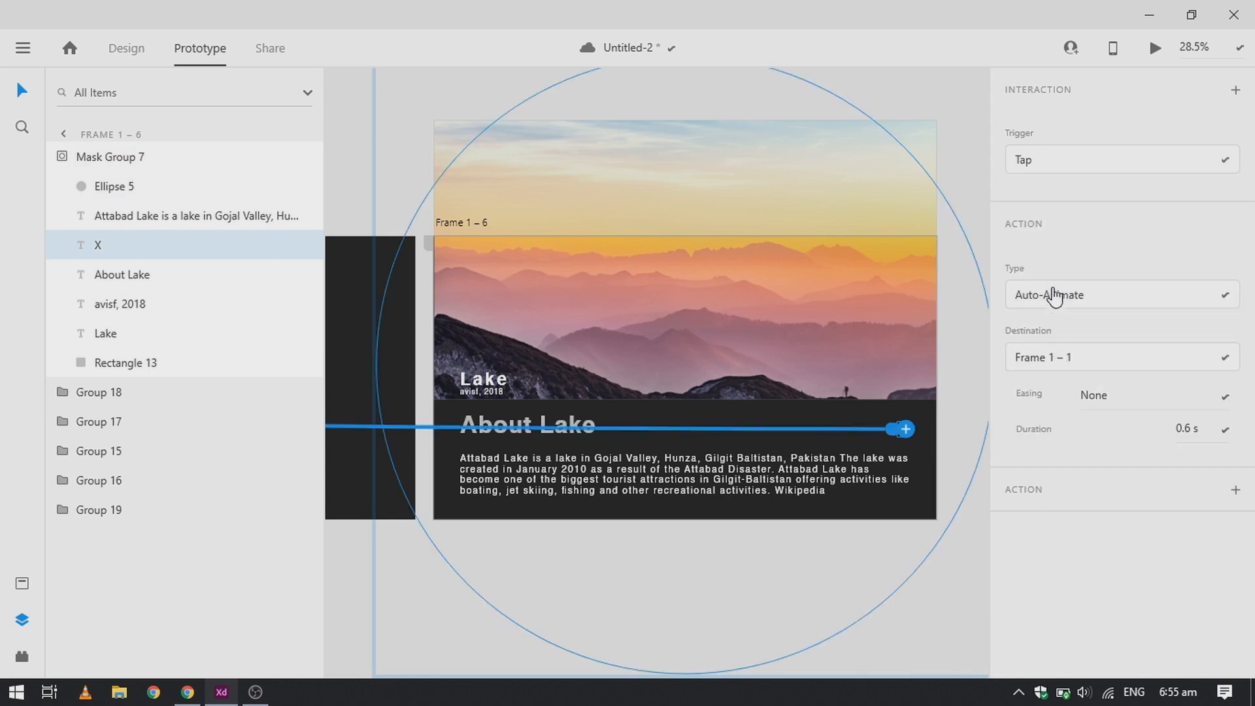
{"action": "left_click", "coordinate": [1076, 367]}
{"action": "left_click", "coordinate": [1065, 325]}
{"action": "left_click", "coordinate": [1212, 428]}
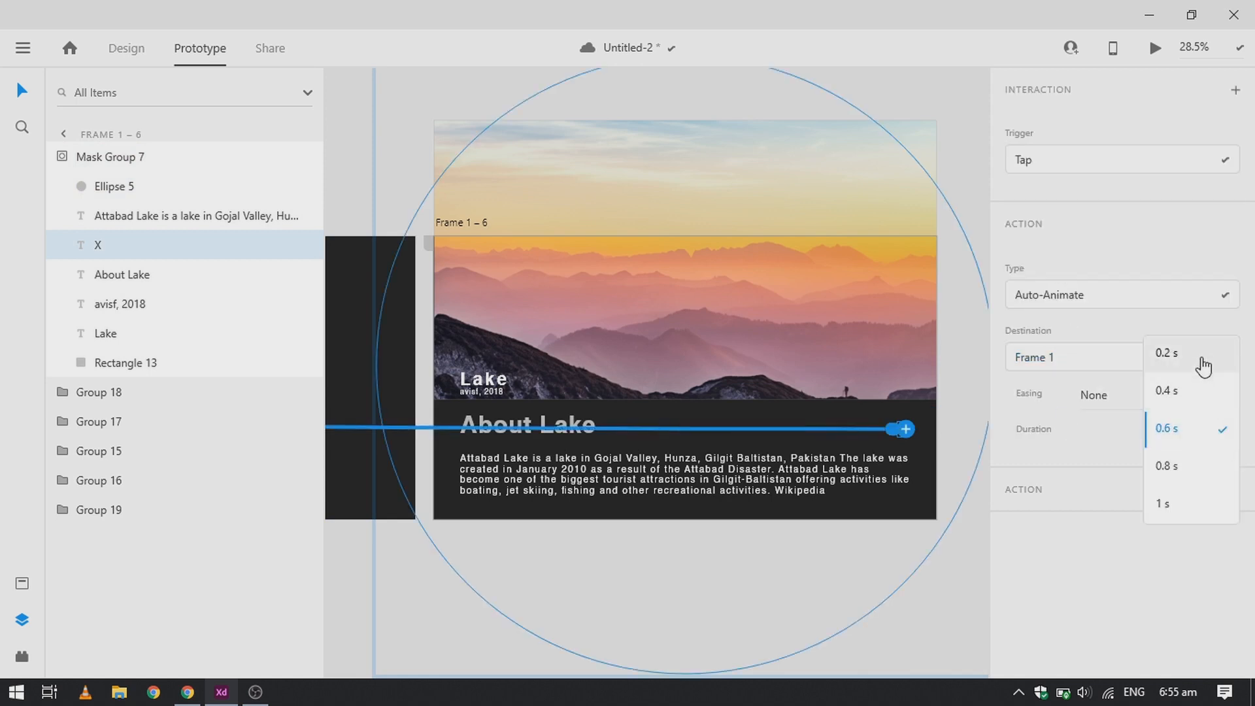
{"action": "left_click", "coordinate": [1203, 366]}
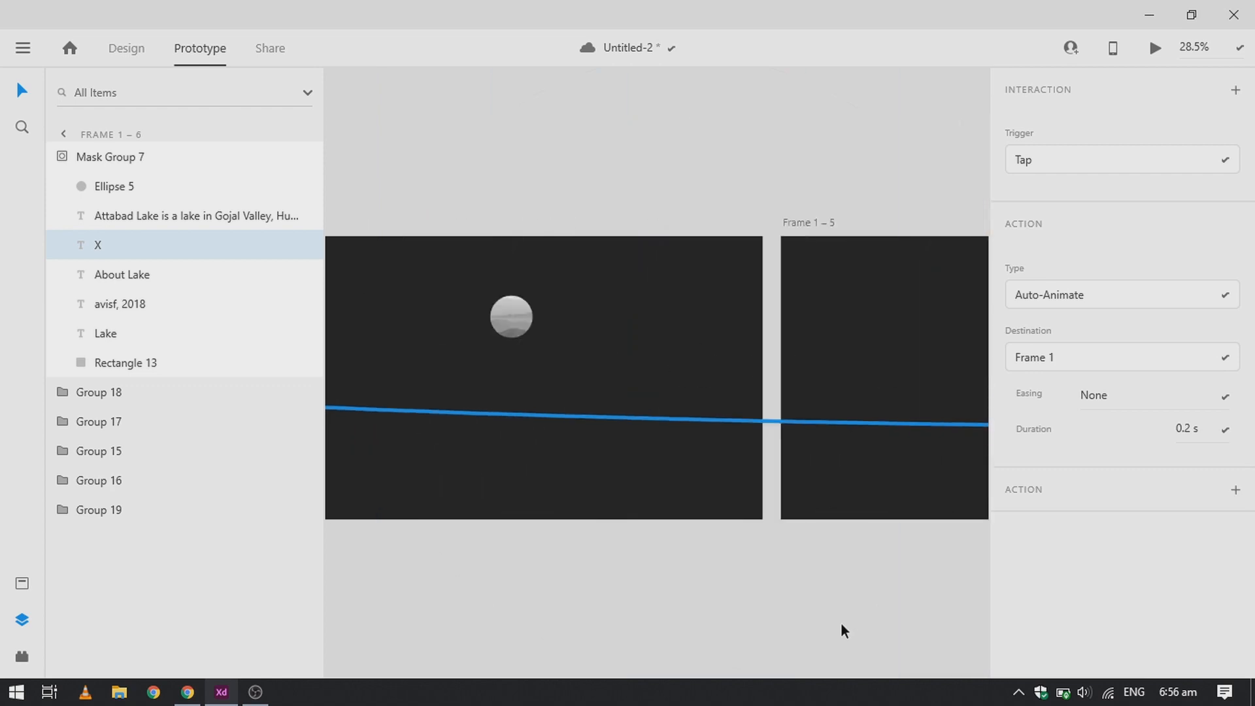
- Change the trigger of Frame 1 – 1's link to Frame 1 – 2 to Time
{"action": "scroll", "coordinate": [811, 319], "scroll_direction": "right", "scroll_amount": 2}
{"action": "left_click", "coordinate": [489, 225]}
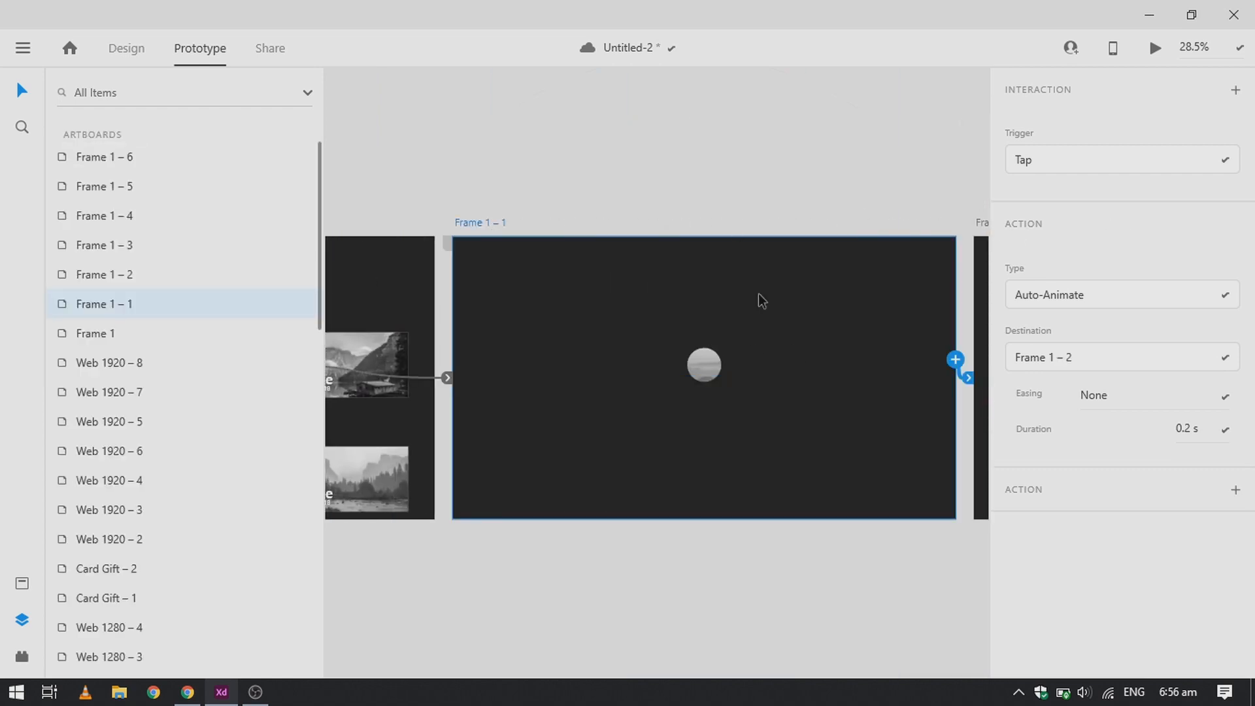
{"action": "left_click", "coordinate": [1191, 172]}
{"action": "left_click", "coordinate": [1101, 242]}
- Change the trigger of Frame 1 – 2's link to Frame 1 – 3 to Time
{"action": "scroll", "coordinate": [872, 235], "scroll_direction": "right", "scroll_amount": 3}
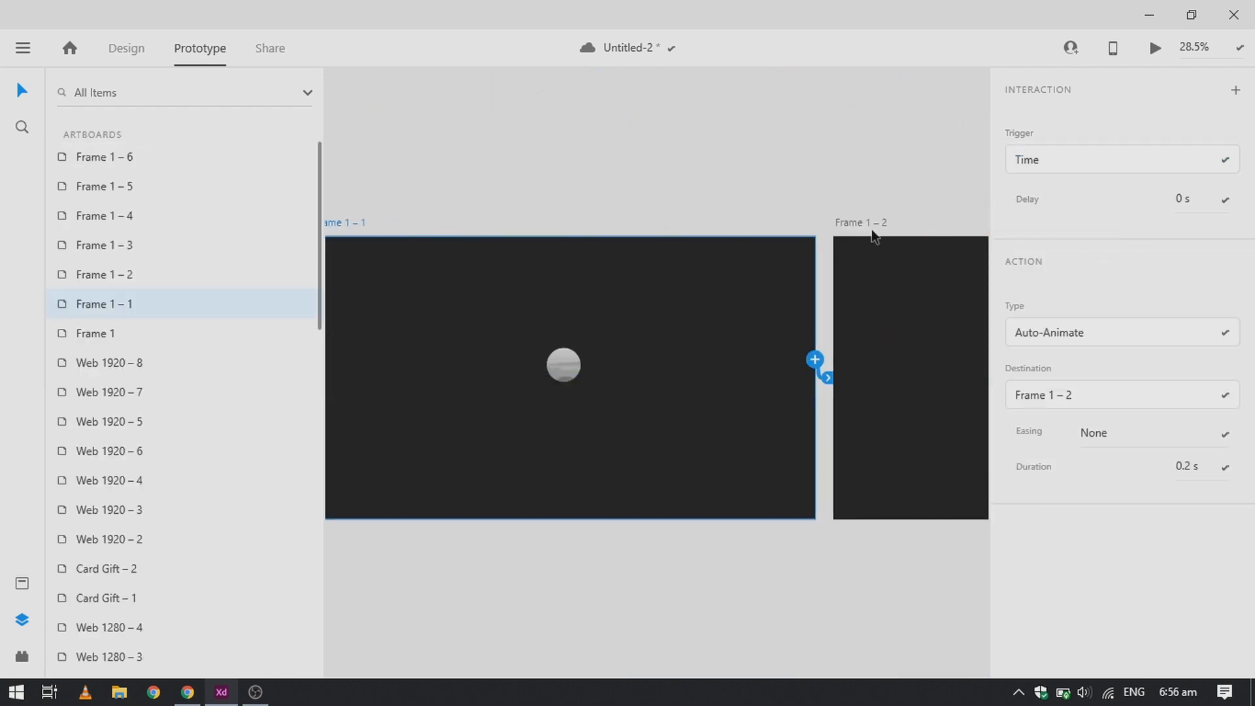
{"action": "left_click", "coordinate": [870, 224]}
{"action": "left_click", "coordinate": [1105, 178]}
{"action": "left_click", "coordinate": [1101, 236]}
- Change the trigger of Frame 1 – 3's link to Frame 1 – 4 to Time
{"action": "scroll", "coordinate": [805, 341], "scroll_direction": "right", "scroll_amount": 12}
{"action": "left_click", "coordinate": [764, 221]}
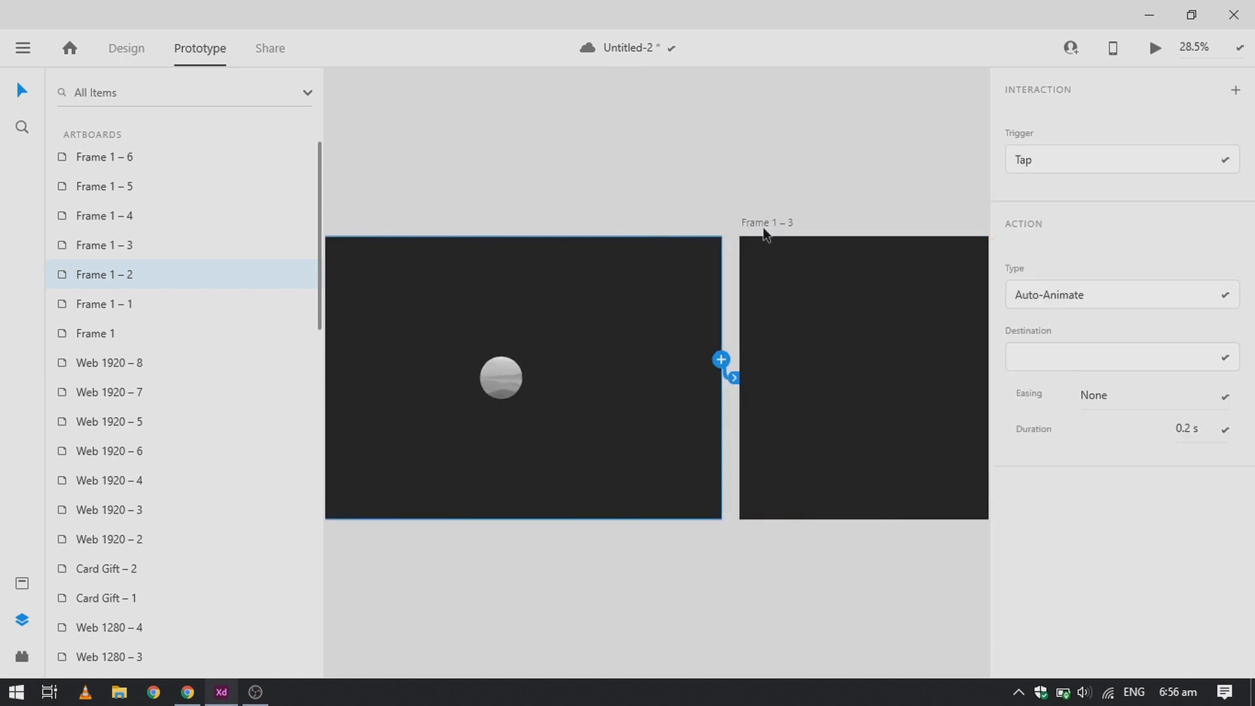
{"action": "left_click", "coordinate": [1056, 171]}
{"action": "left_click", "coordinate": [1065, 243]}
- Check the Frame 1 – 4 link and set the Frame 1 artboard as the prototype's home screen
{"action": "scroll", "coordinate": [810, 320], "scroll_direction": "right", "scroll_amount": 10}
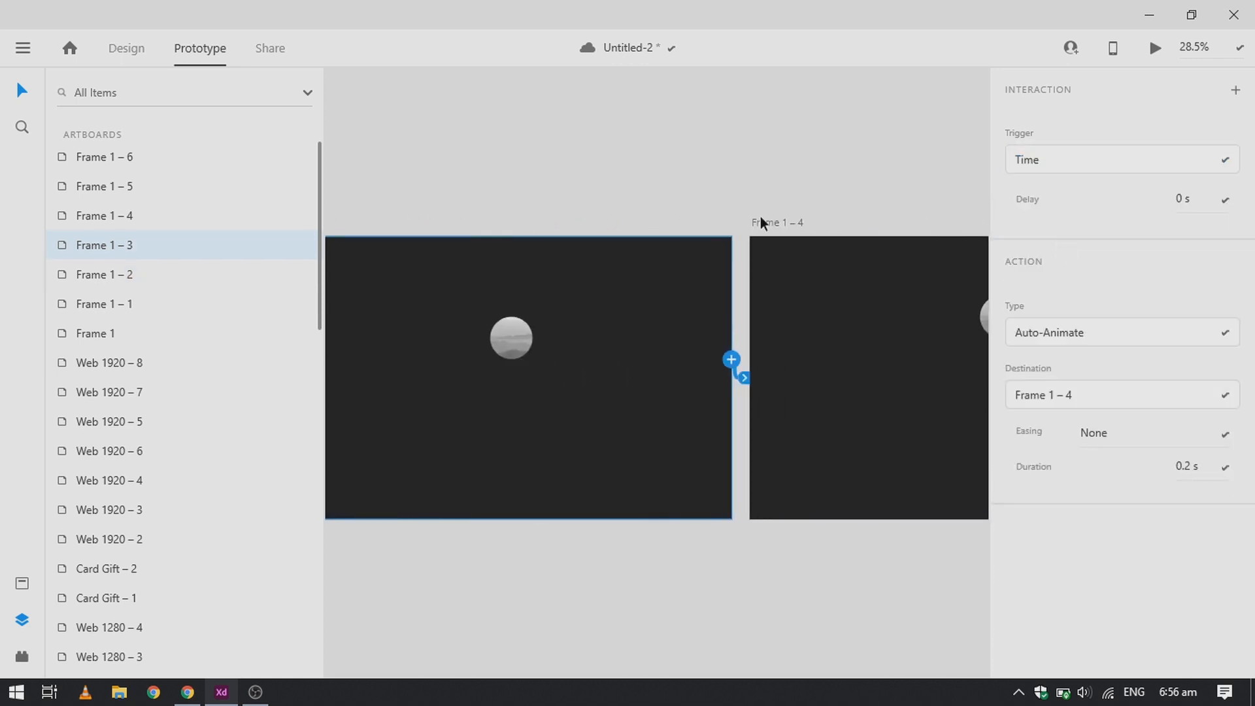
{"action": "left_click", "coordinate": [796, 224]}
{"action": "scroll", "coordinate": [796, 262], "scroll_direction": "right", "scroll_amount": 8}
{"action": "scroll", "coordinate": [785, 262], "scroll_direction": "left", "scroll_amount": 20}
{"action": "left_click", "coordinate": [580, 237]}
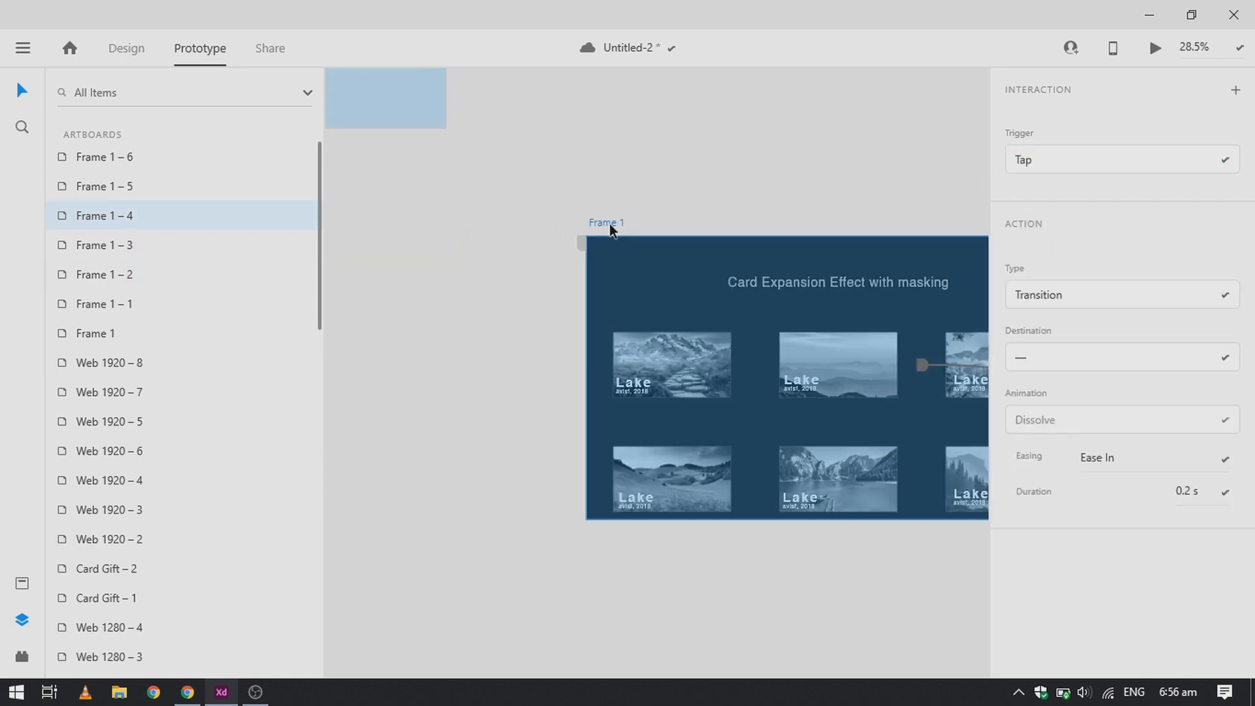
{"action": "left_click", "coordinate": [580, 242]}
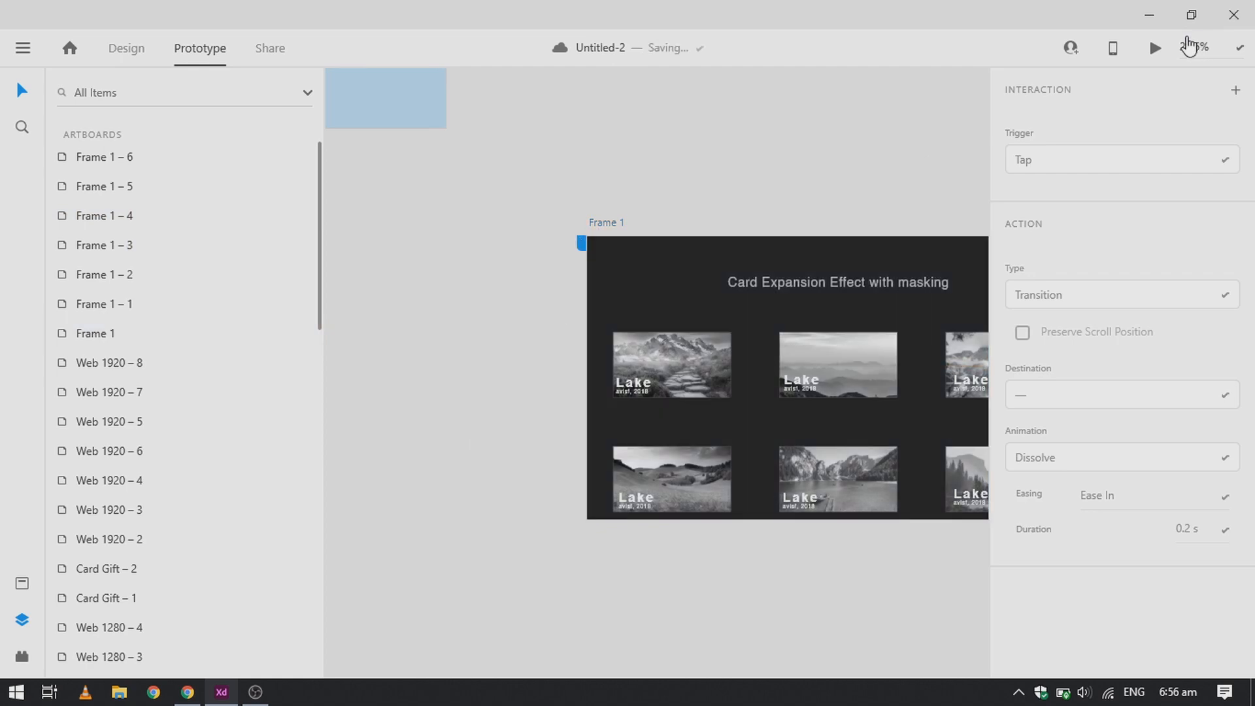
- Preview the prototype, repeatedly expanding the central upper Lake card and closing it with the red X, and close the preview
{"action": "left_click", "coordinate": [1154, 50]}
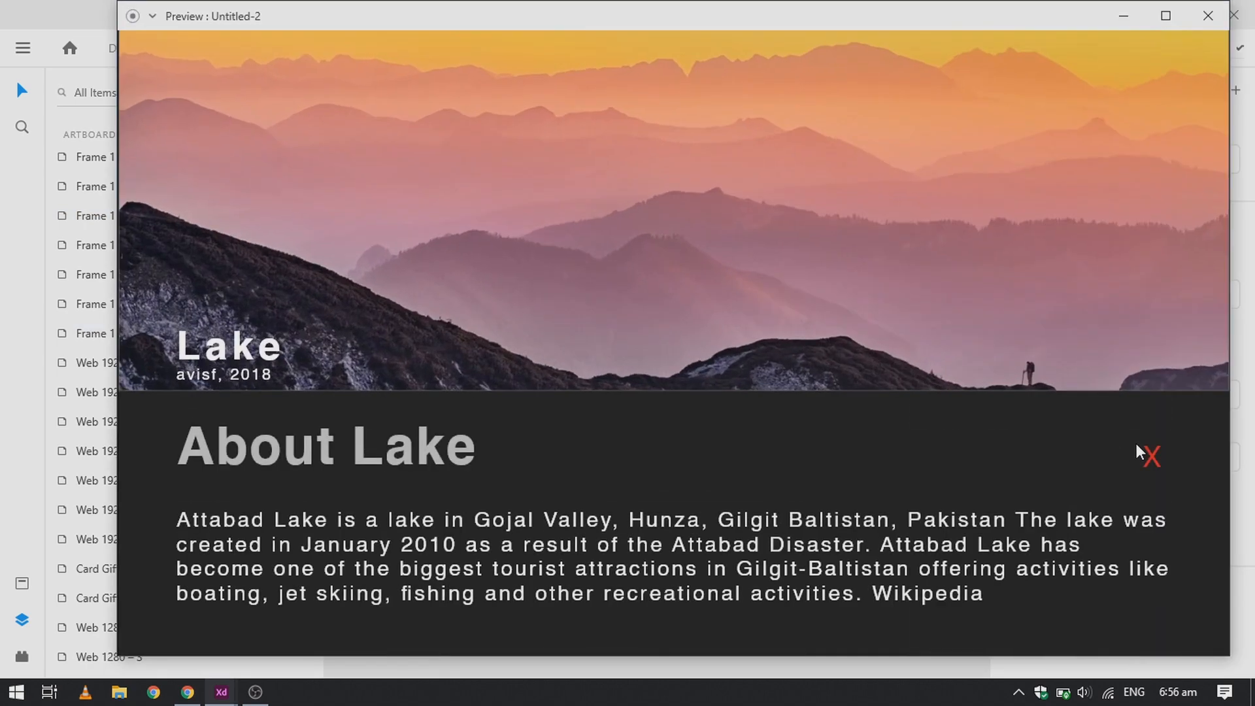
{"action": "left_click", "coordinate": [1151, 457]}
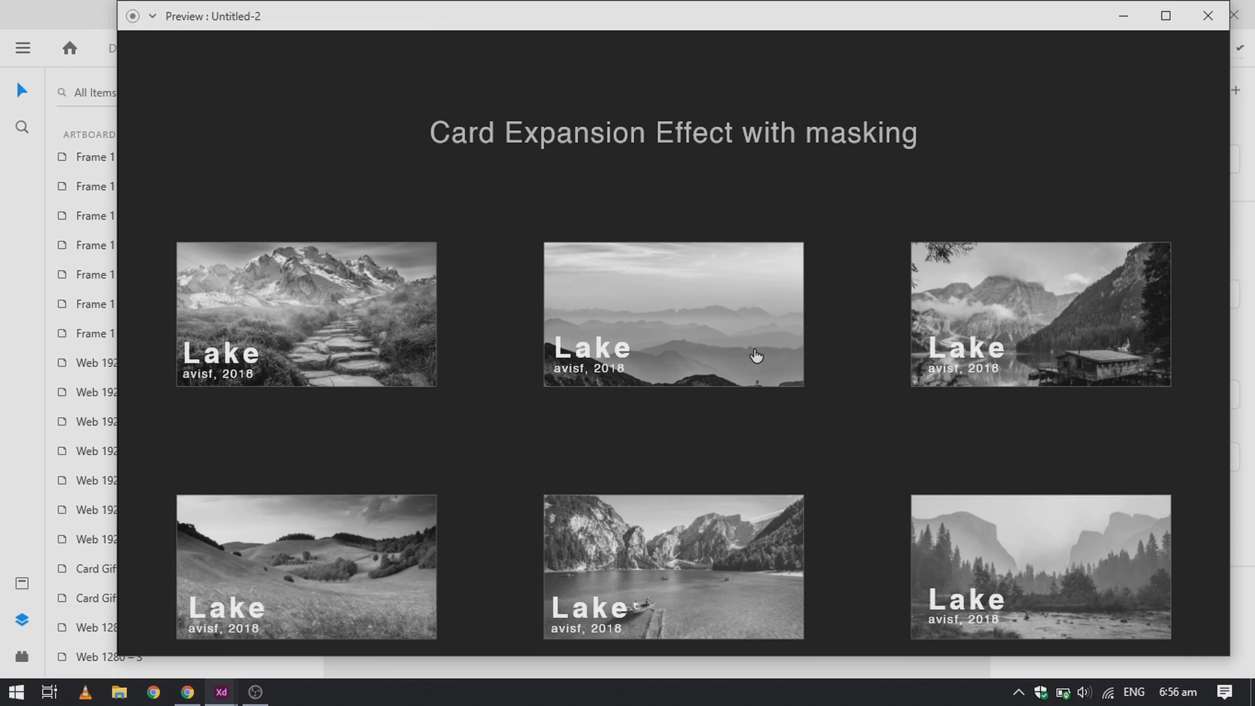
{"action": "left_click", "coordinate": [756, 355]}
{"action": "left_click", "coordinate": [1149, 452]}
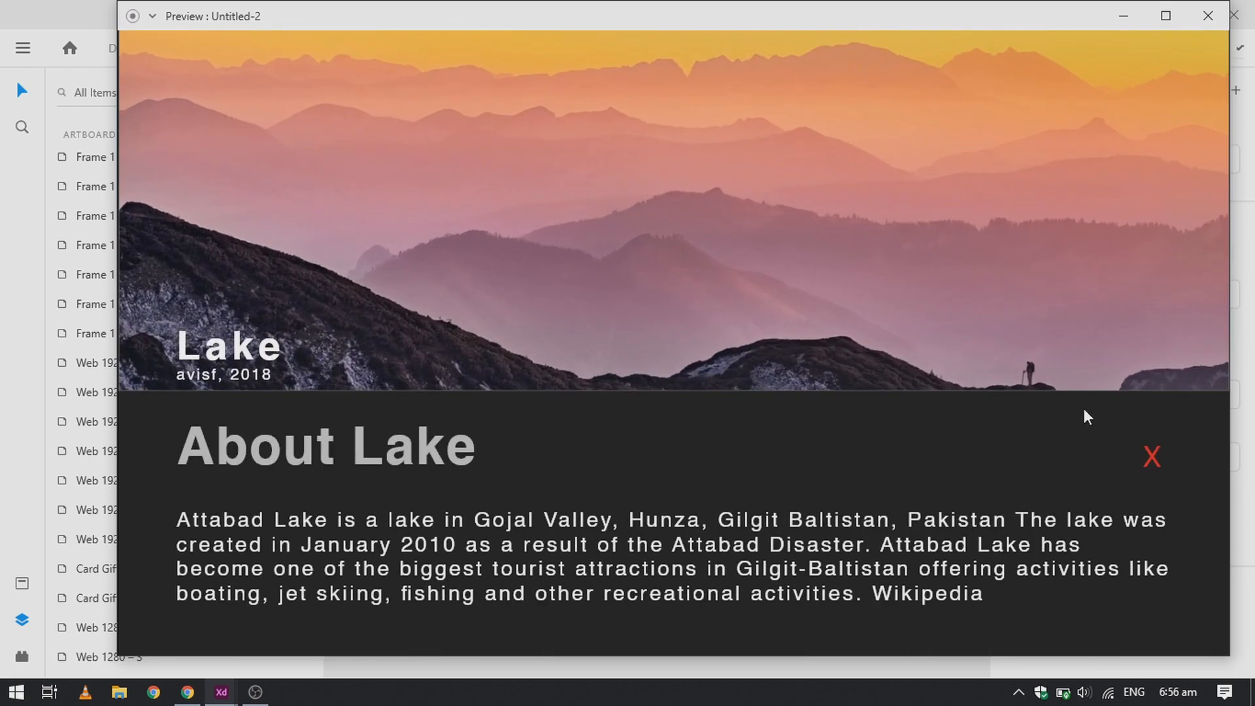
{"action": "left_click", "coordinate": [1149, 457]}
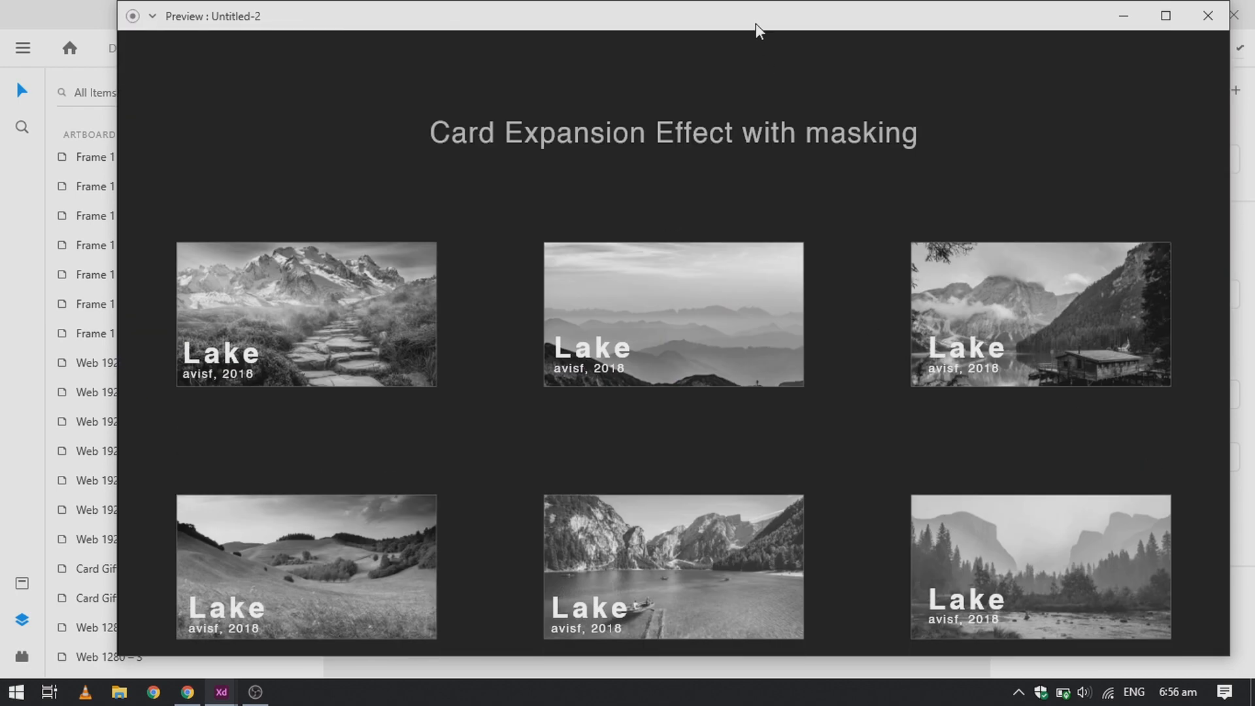
{"action": "left_click_drag", "start_coordinate": [755, 23], "coordinate": [723, 29]}
{"action": "left_click", "coordinate": [657, 331]}
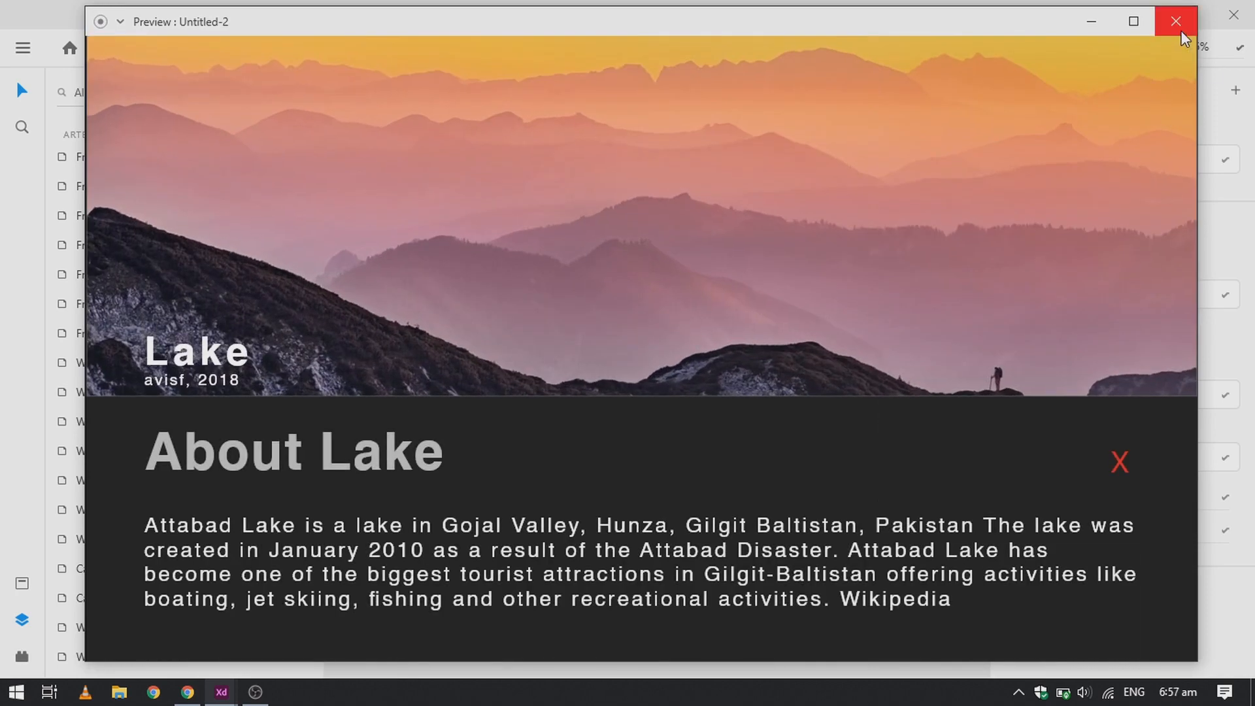
{"action": "left_click", "coordinate": [1182, 33]}
{"action": "scroll", "coordinate": [806, 652], "scroll_direction": "right", "scroll_amount": 5}
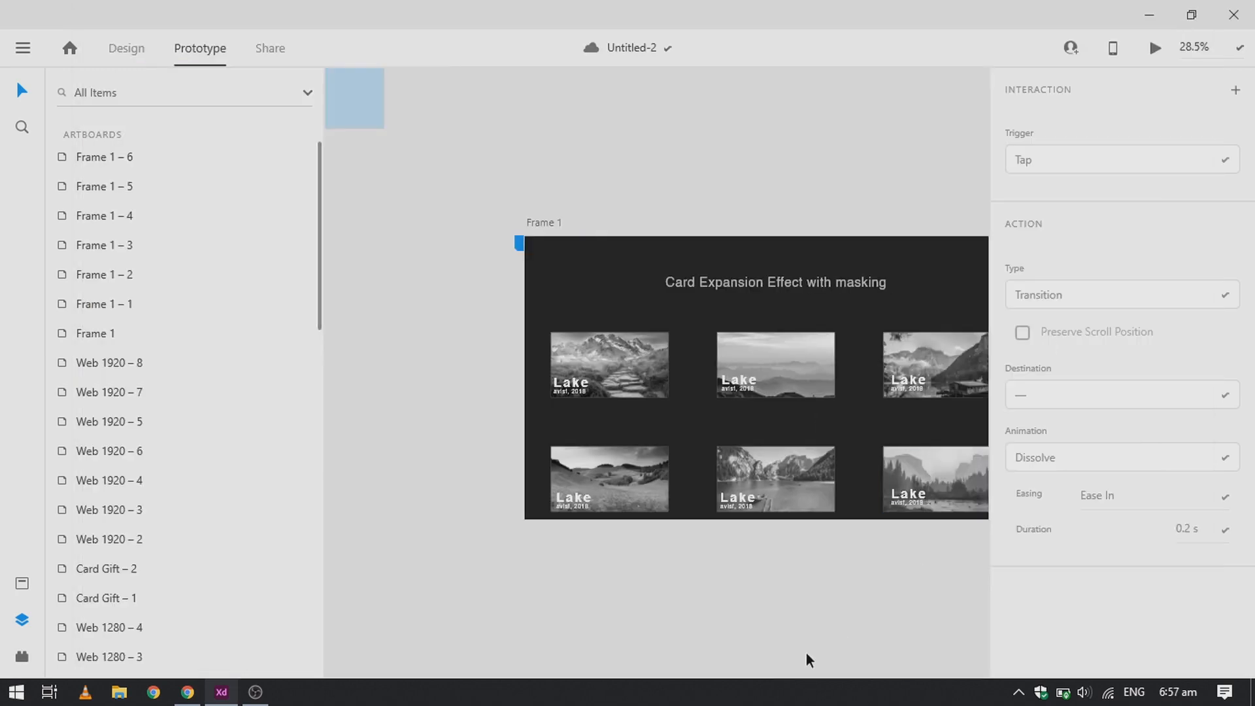
{"action": "left_click", "coordinate": [379, 228]}
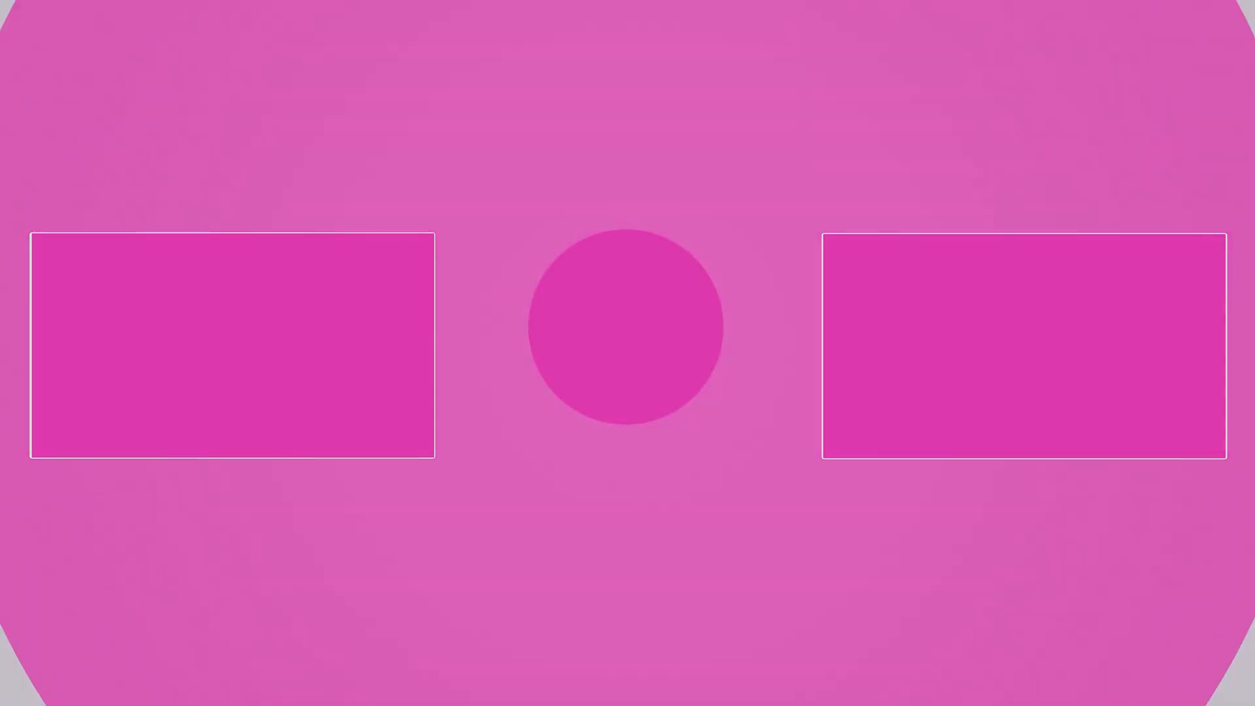